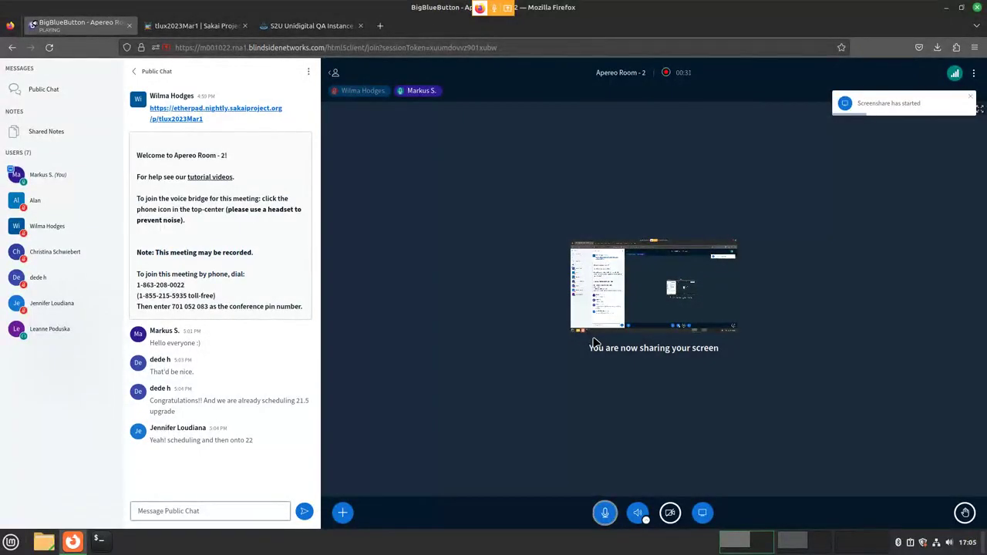
Step: Switch to the slideshow and advance to the slide listing the S2U-45 Roster and S2U-36 Announcements items
key("alt+Tab")
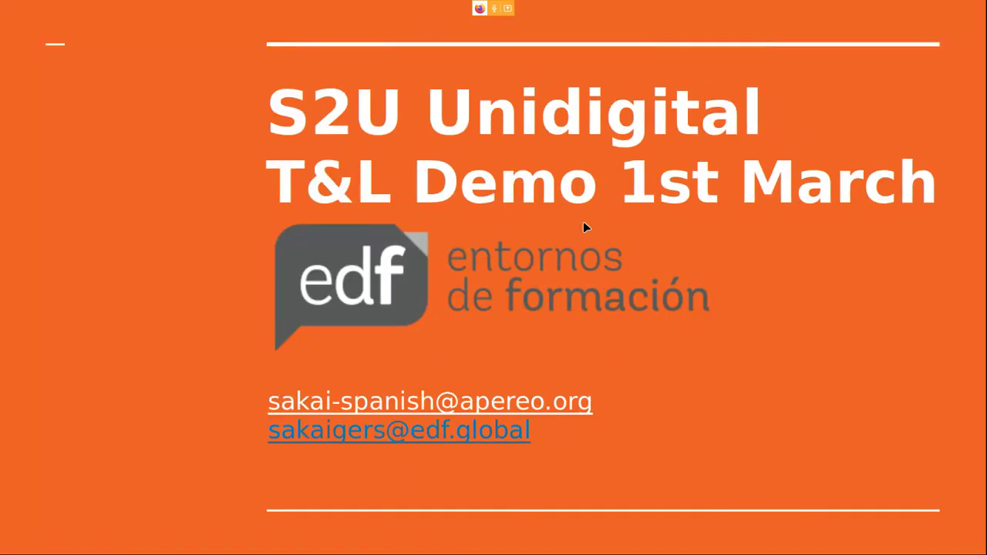
key("Right")
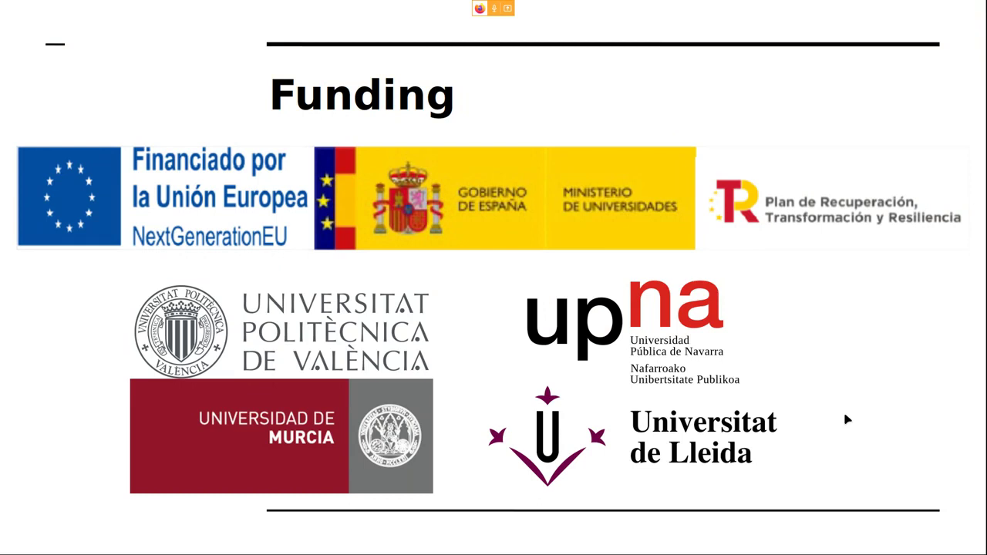
key("Right")
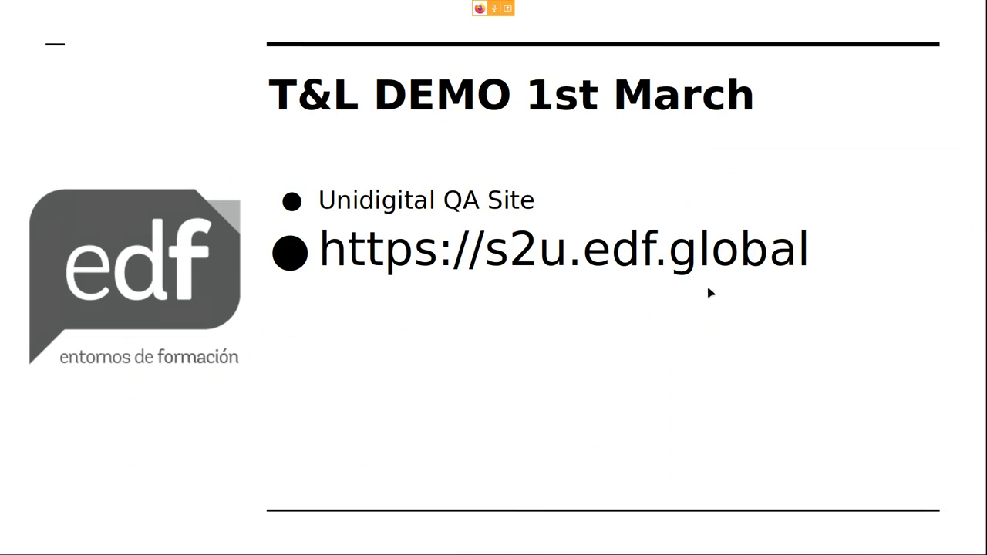
key("Right")
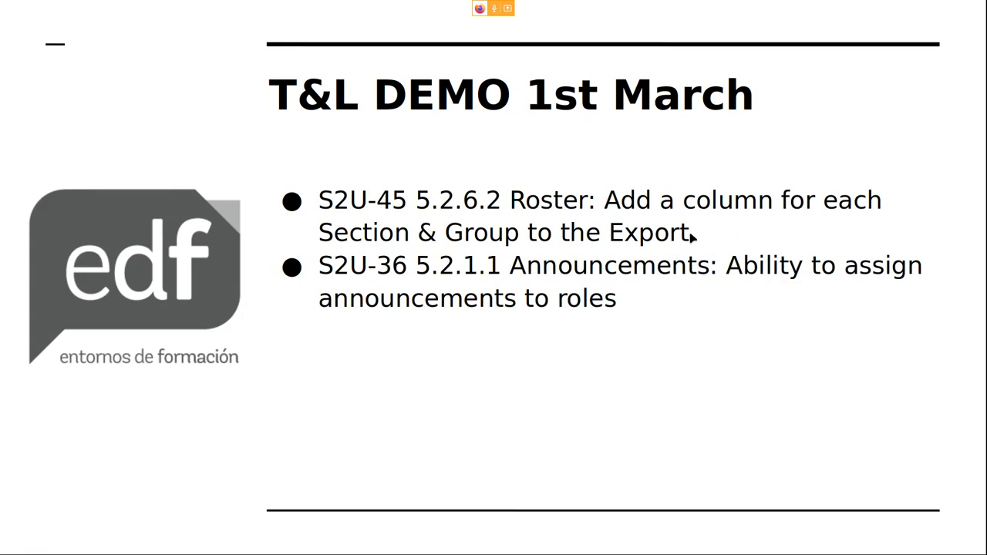
Step: Export the SMPL101 Spring 2023 roster from the S2U Unidigital QA site and open the downloaded spreadsheet
key("ctrl+alt+Left")
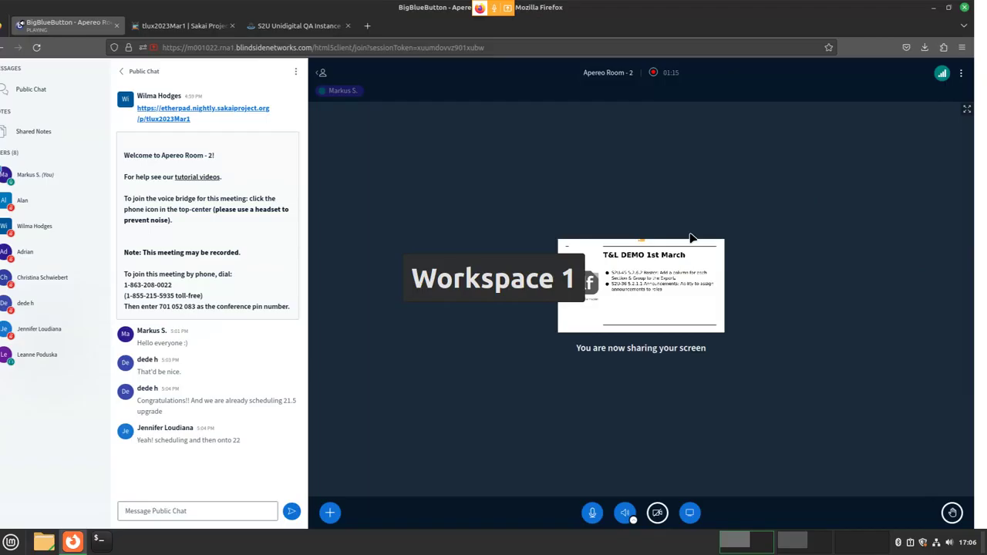
left_click(309, 25)
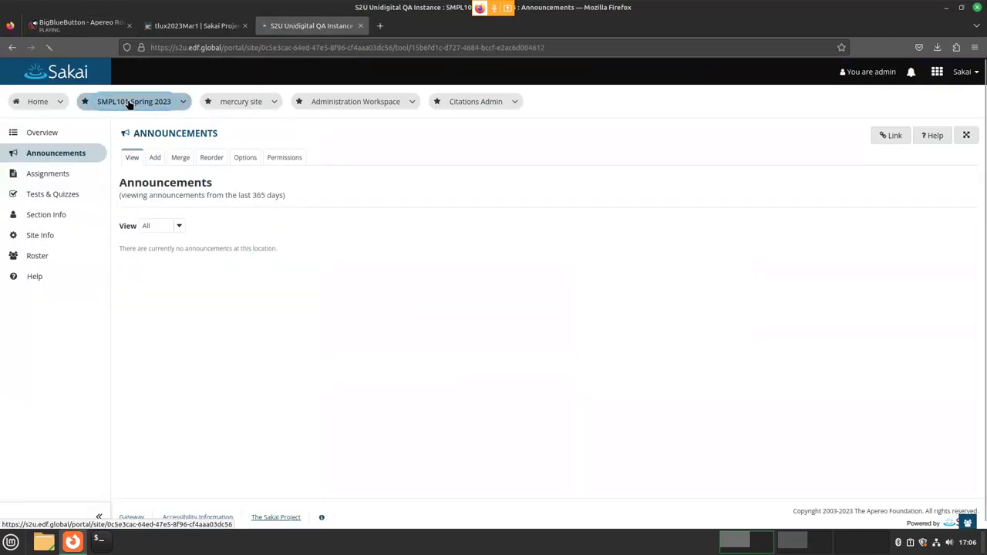
left_click(54, 259)
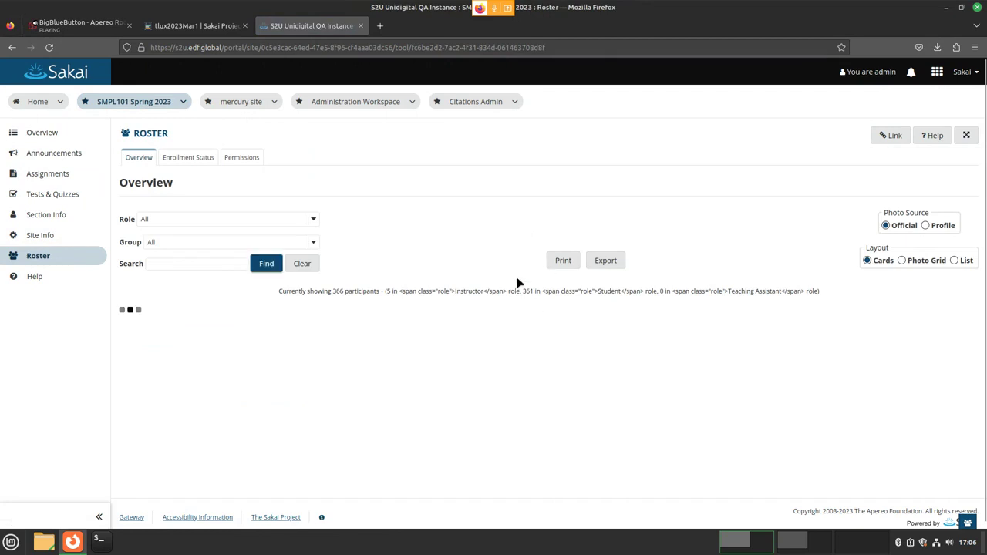
scroll(710, 319, "down", 2)
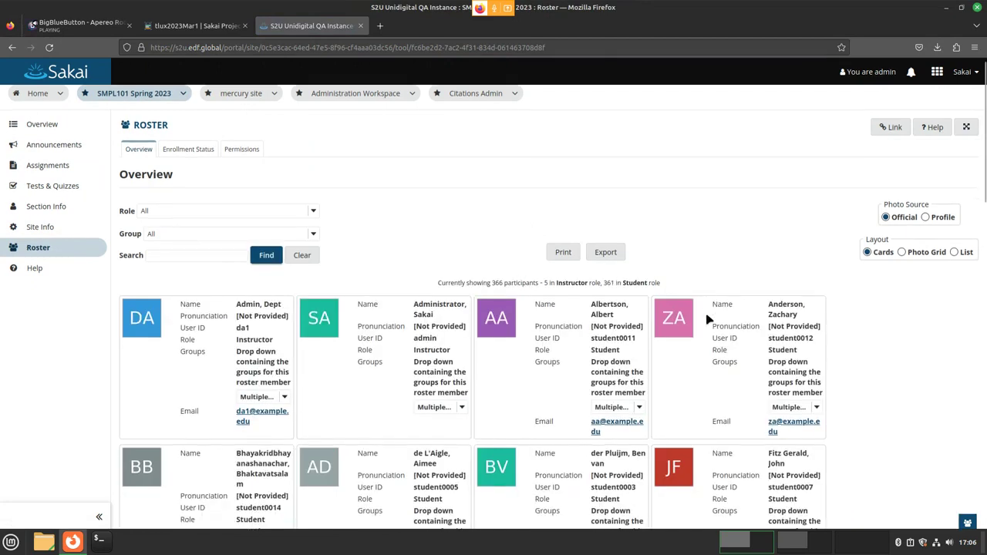
left_click(606, 202)
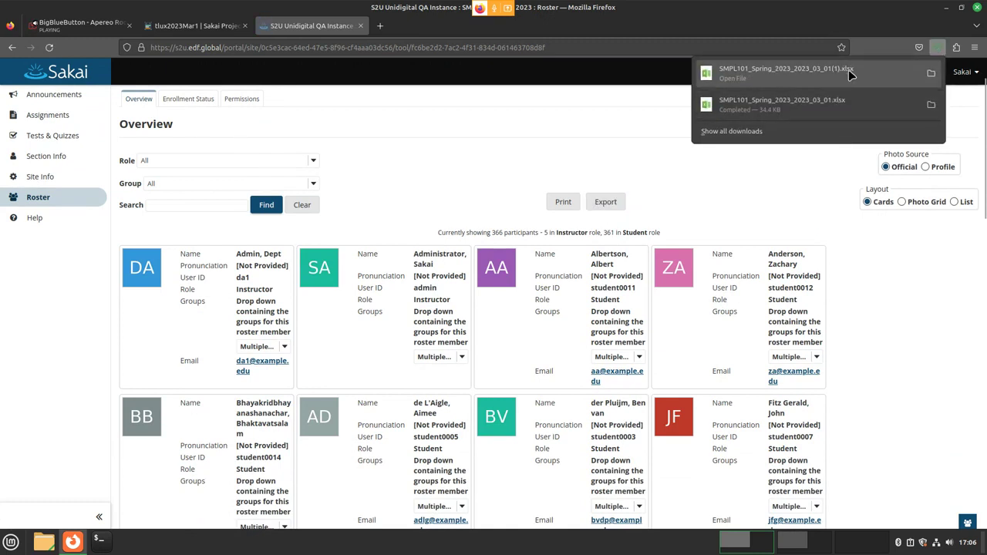
left_click(837, 100)
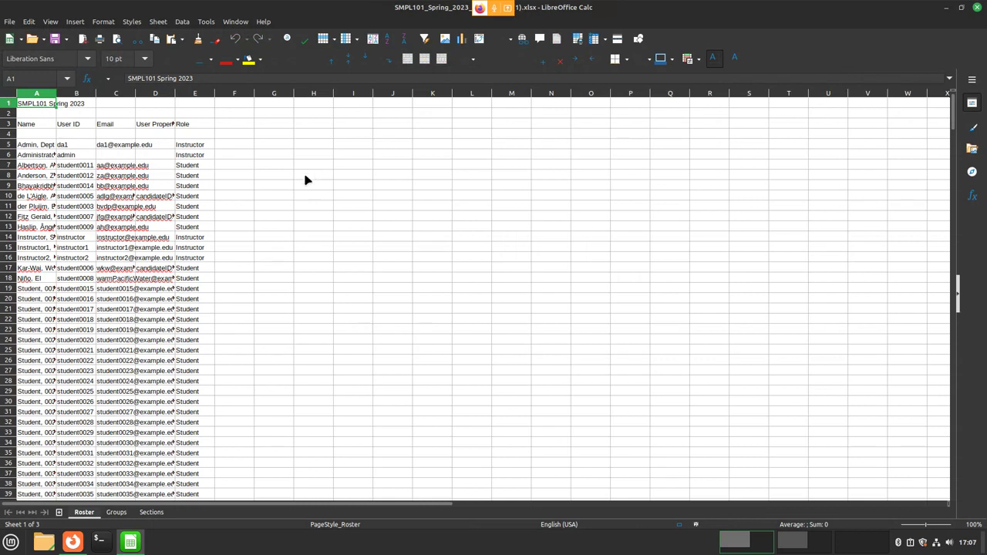
Step: Fit column F on the Groups sheet and columns A, B, F and G on the Sections sheet to their contents
left_click(116, 514)
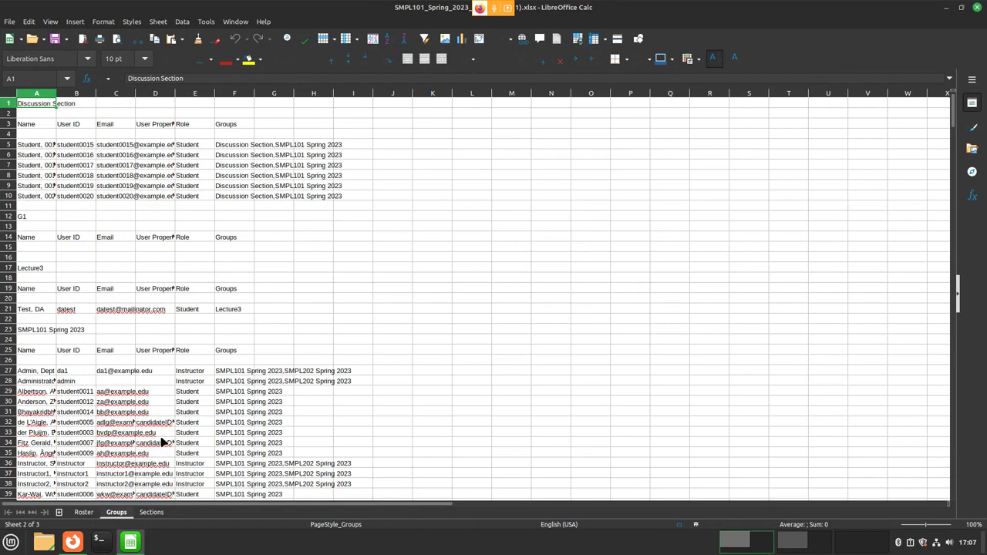
double_click(255, 93)
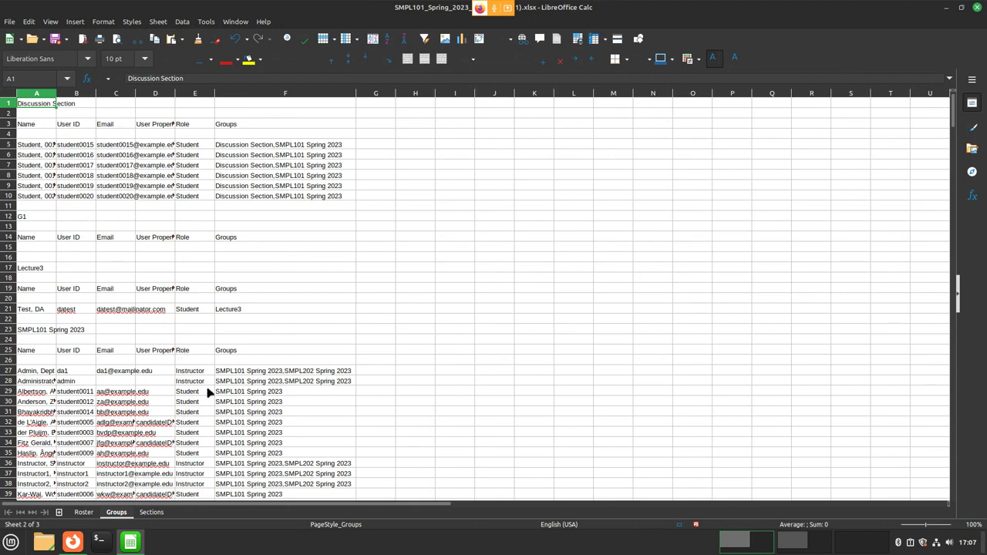
left_click(152, 512)
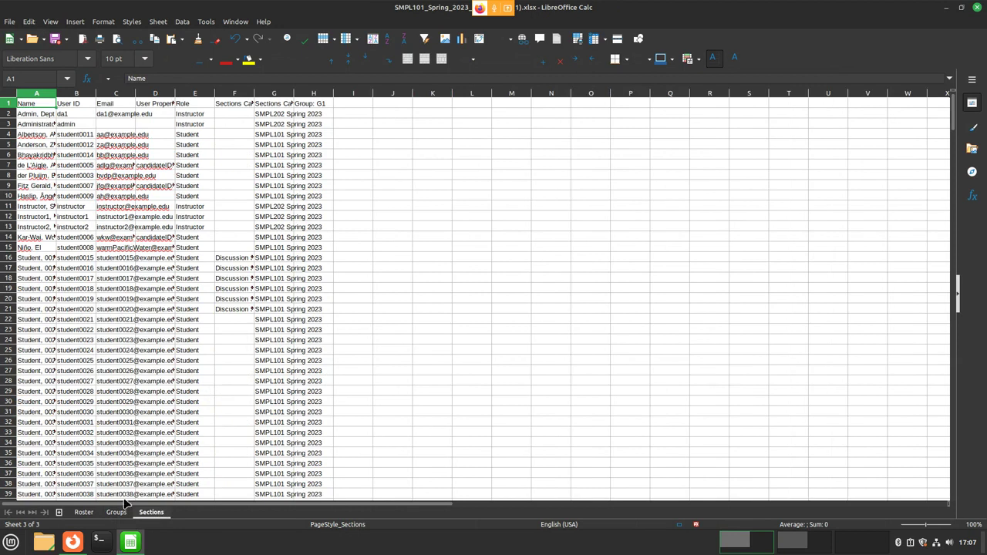
double_click(56, 93)
double_click(200, 93)
double_click(400, 93)
double_click(360, 93)
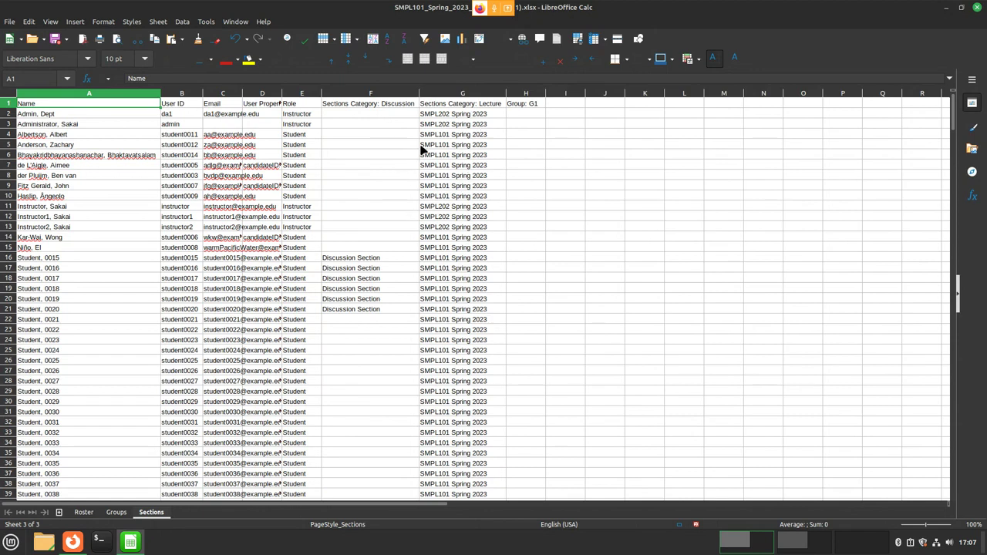
scroll(432, 154, "down", 1)
scroll(409, 240, "up", 1)
Step: Switch to the slideshow workspace to show the Announcements roles item, and return to the exported spreadsheet
key("ctrl+alt+Right")
key("ctrl+alt+Right")
key("ctrl+alt+Left")
key("ctrl+alt+Left")
key("ctrl+alt+Right")
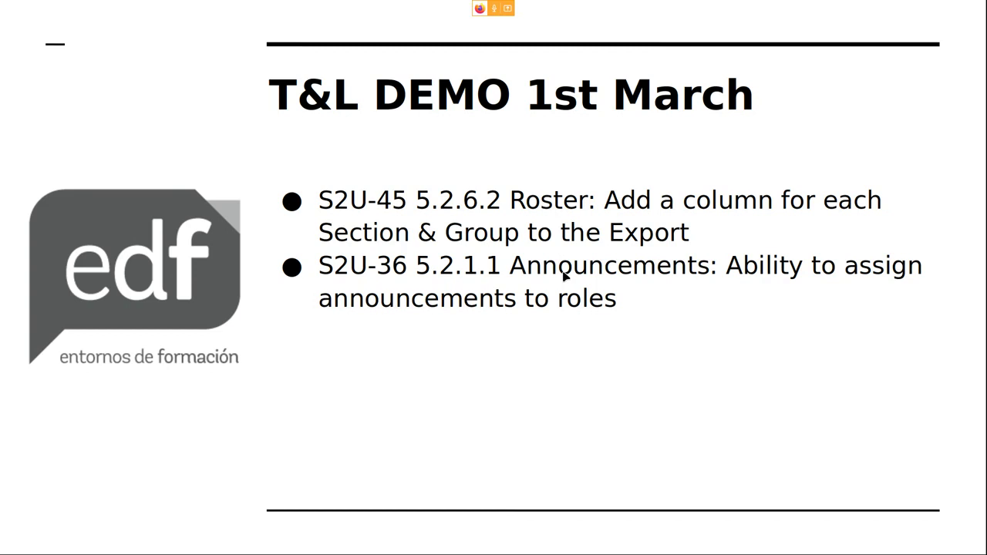
key("ctrl+alt+Left")
key("ctrl+alt+Left")
key("ctrl+alt+Left")
key("ctrl+alt+Left")
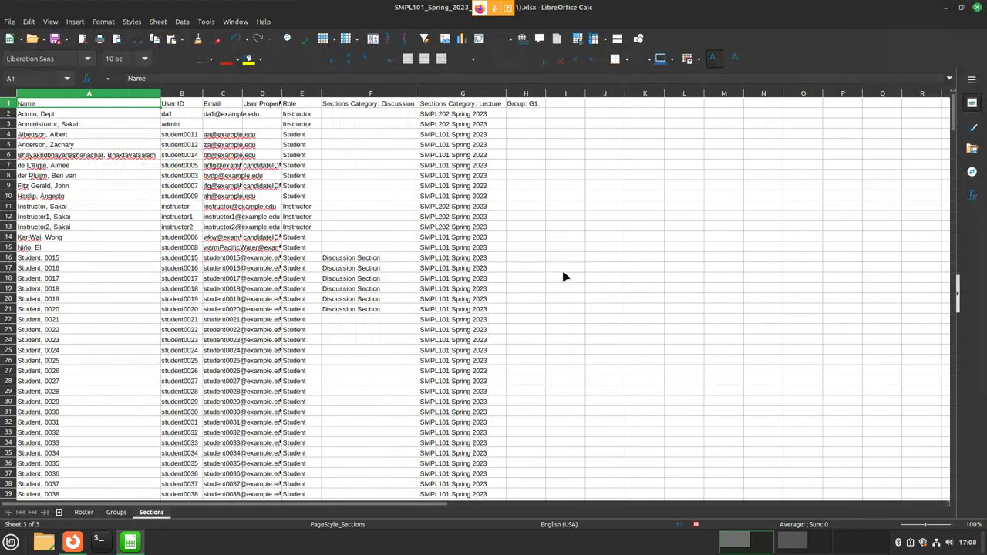
key("ctrl+alt+Left")
key("ctrl+alt+Left")
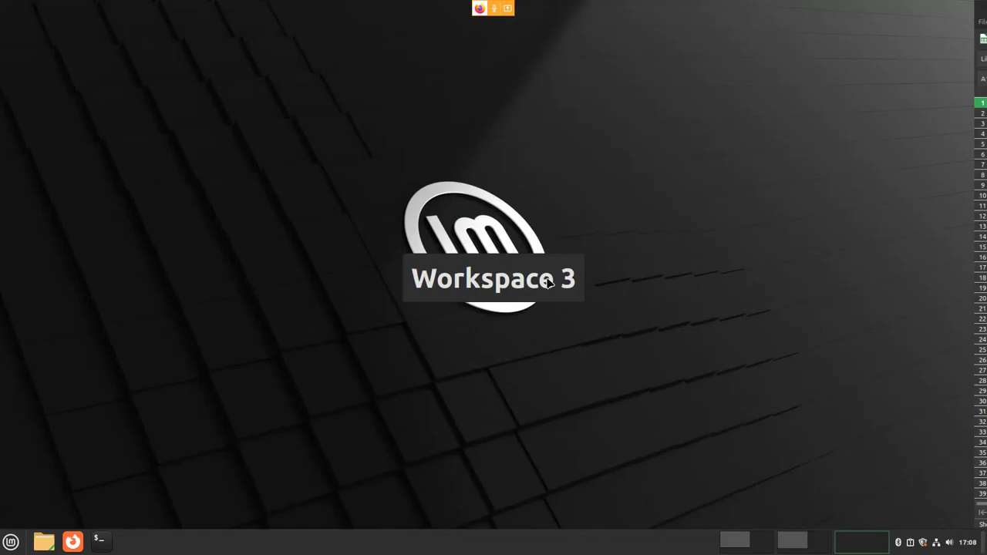
key("ctrl+alt+Right")
key("ctrl+alt+Right")
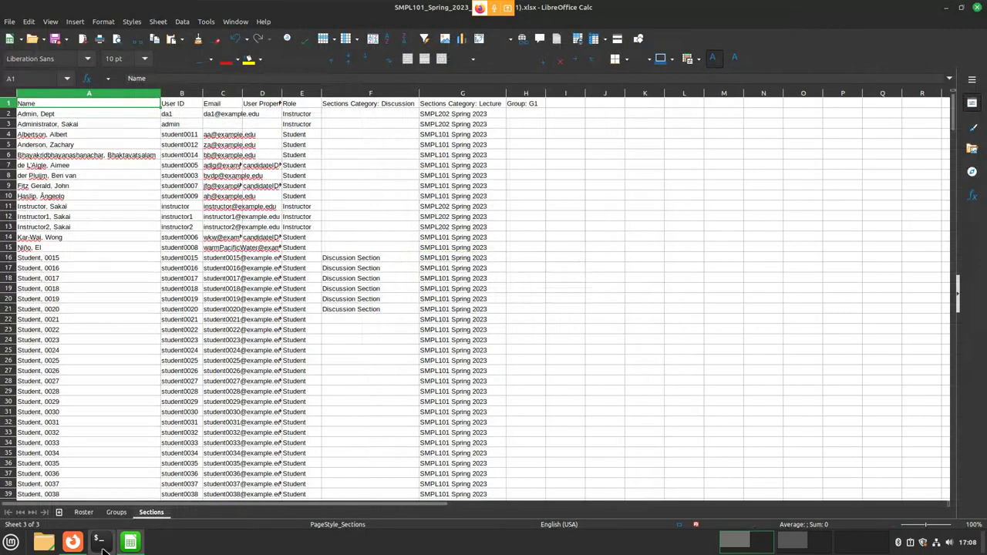
Step: Switch back to Firefox and start a new announcement in the SMPL101 Spring 2023 site
left_click(72, 543)
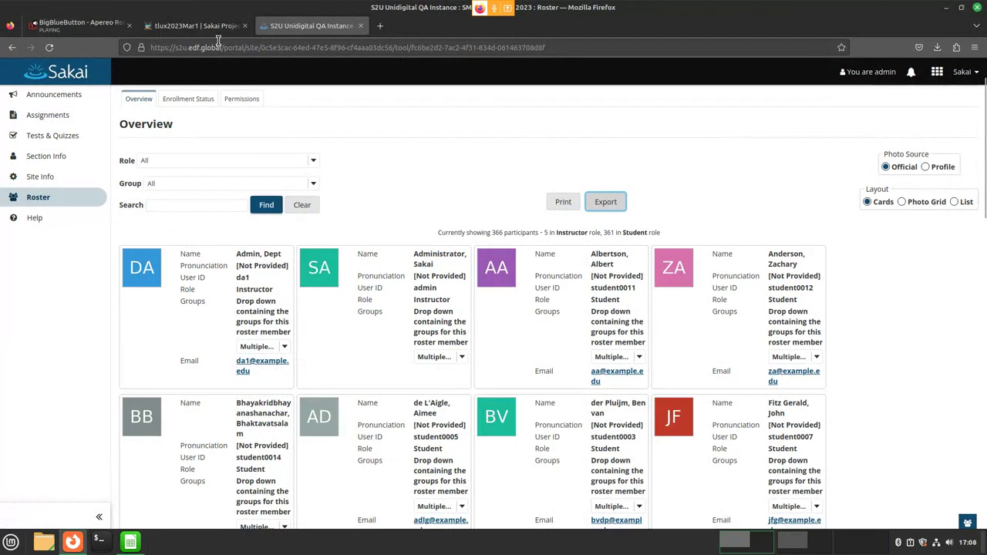
scroll(104, 183, "up", 2)
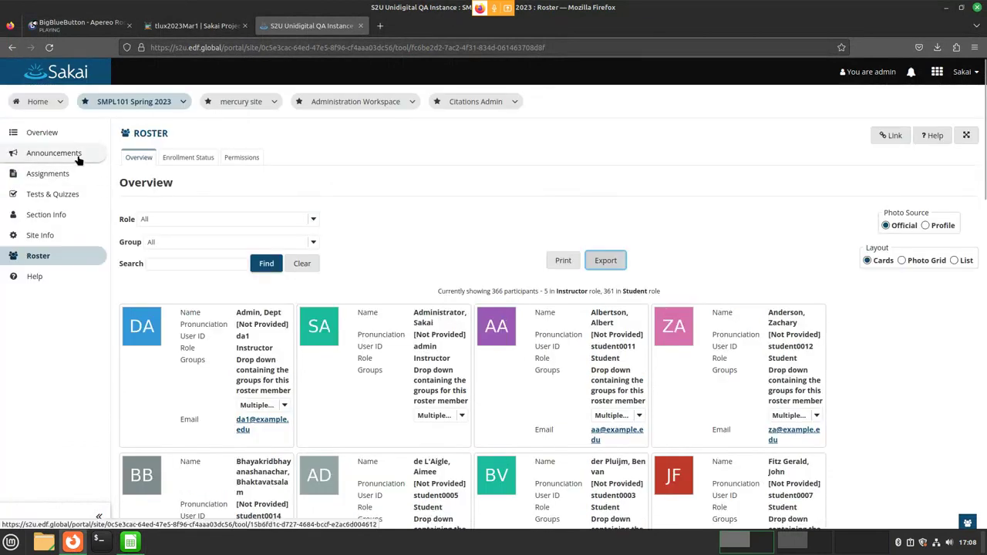
left_click(77, 156)
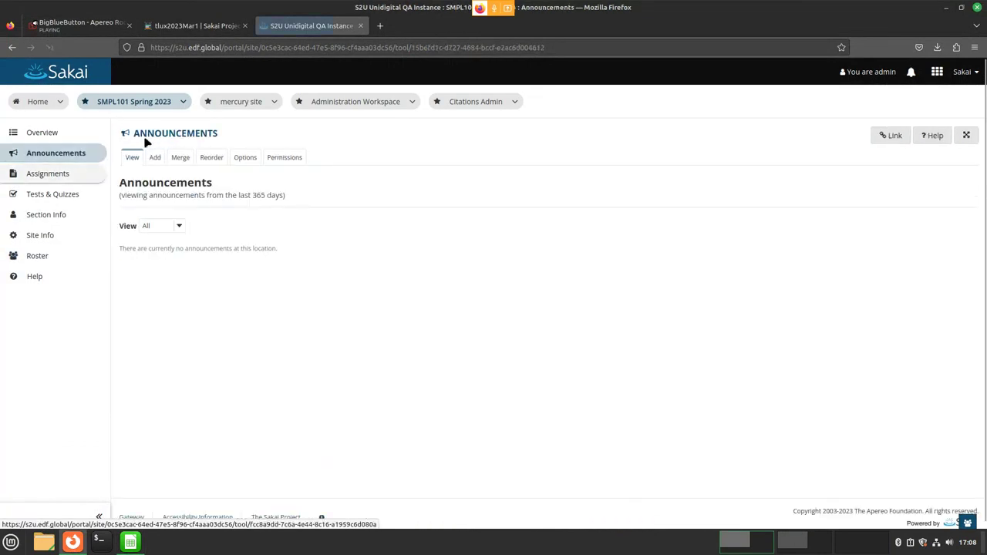
left_click(153, 160)
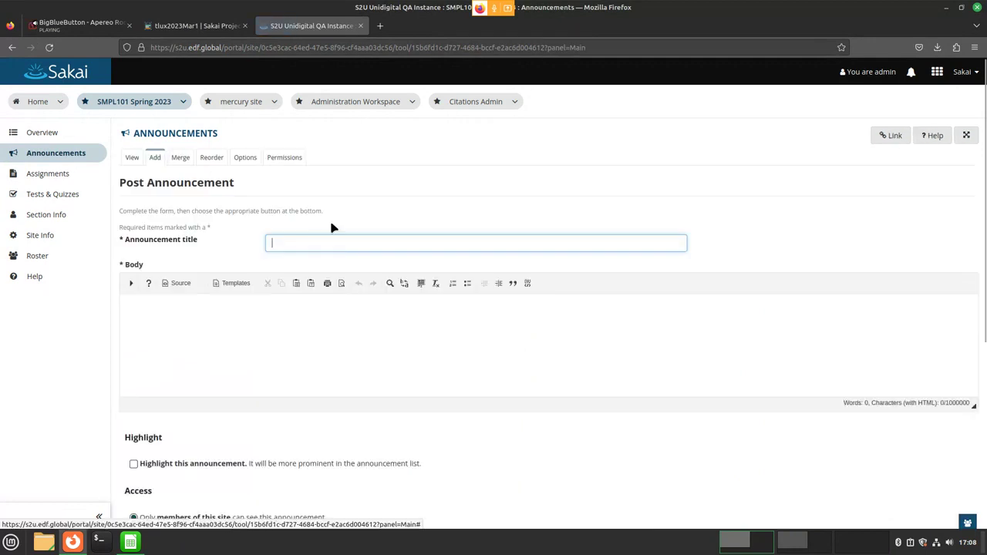
Step: Enter "Announcement for Students" as the announcement title, using the copied heading word and the saved suggestion
double_click(211, 182)
key("ctrl+c")
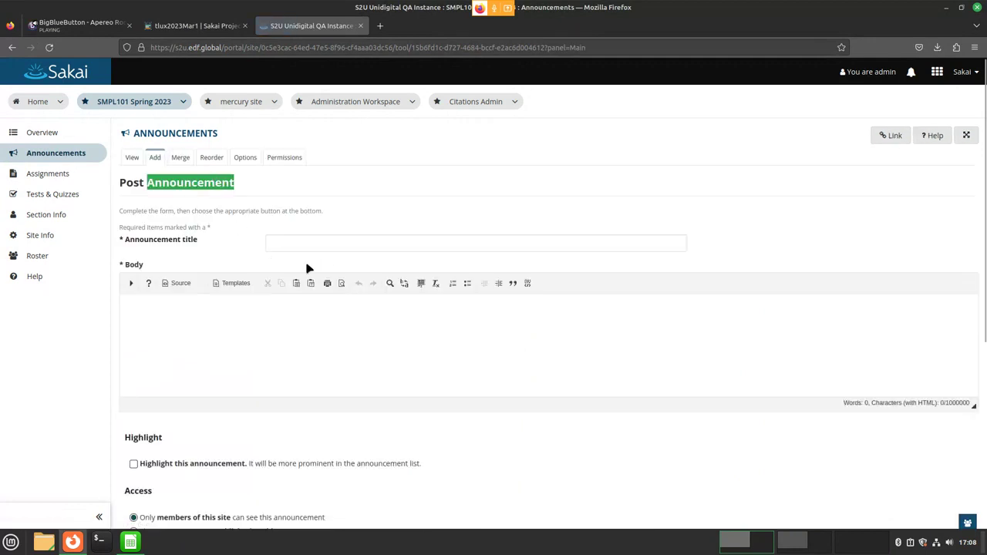
left_click(313, 250)
key("ctrl+v")
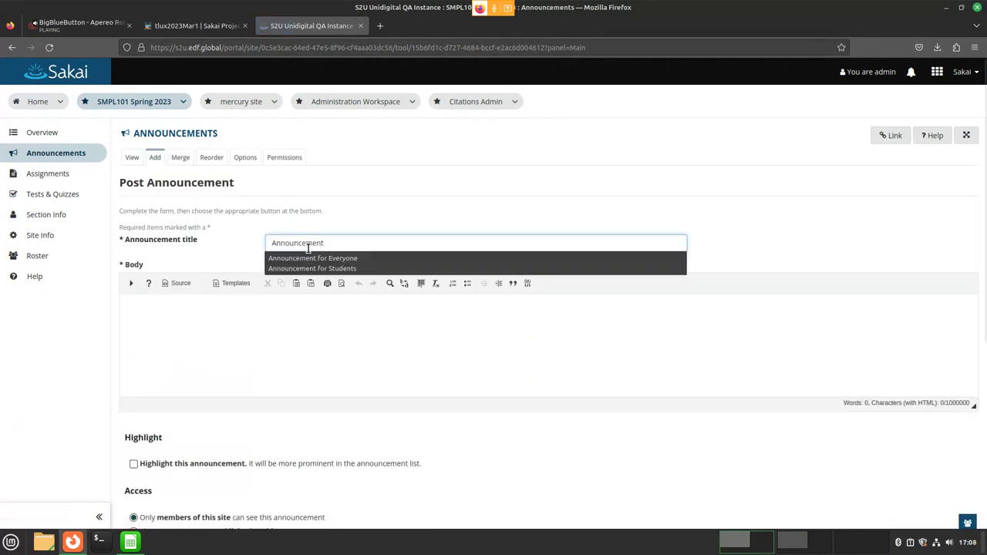
key("Down")
key("Down")
key("Return")
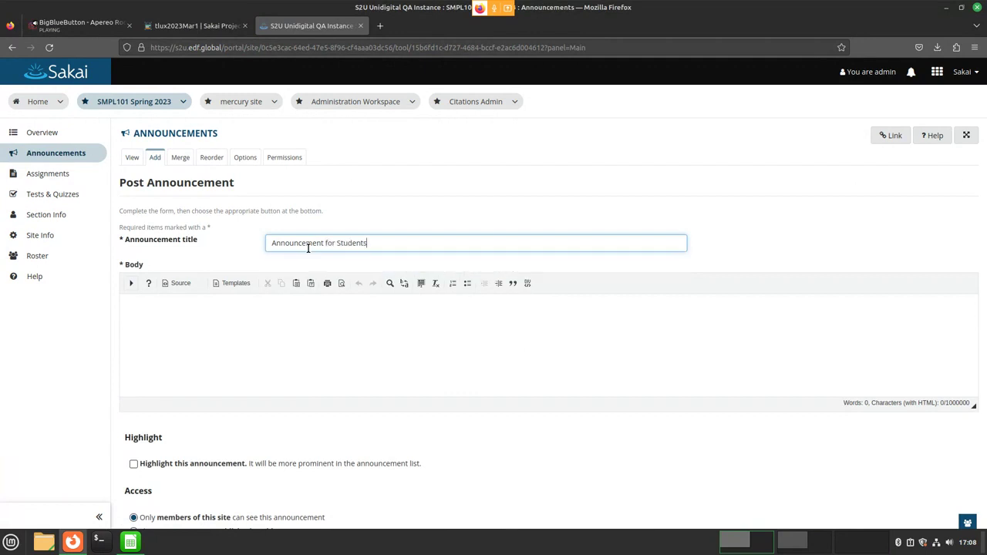
Step: Copy the announcement title "Announcement for Students" into the announcement body
scroll(458, 309, "down", 2)
left_click(333, 285)
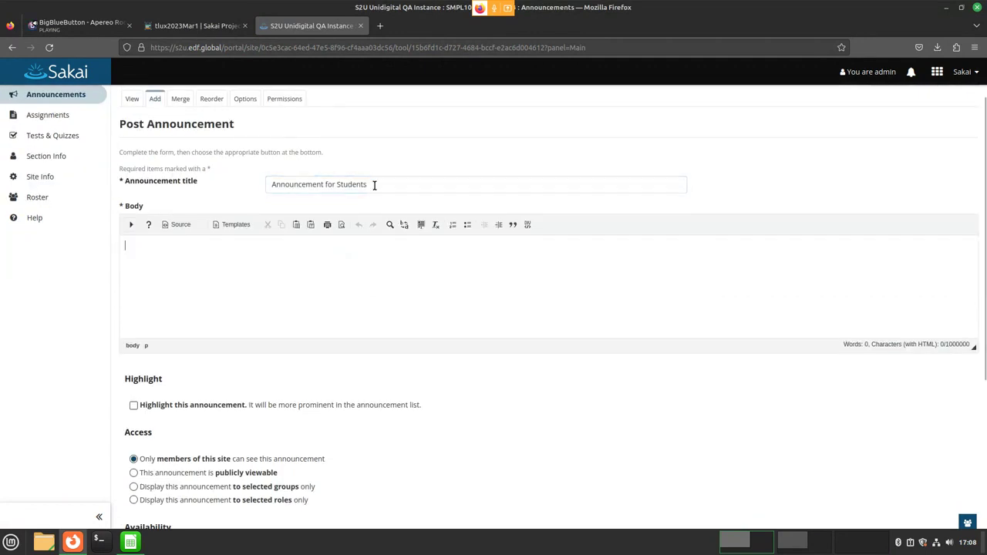
triple_click(375, 185)
key("ctrl+c")
left_click(356, 275)
key("ctrl+v")
Step: Restrict the announcement's access to selected roles only and choose the Student role
scroll(356, 278, "down", 5)
scroll(357, 284, "down", 1)
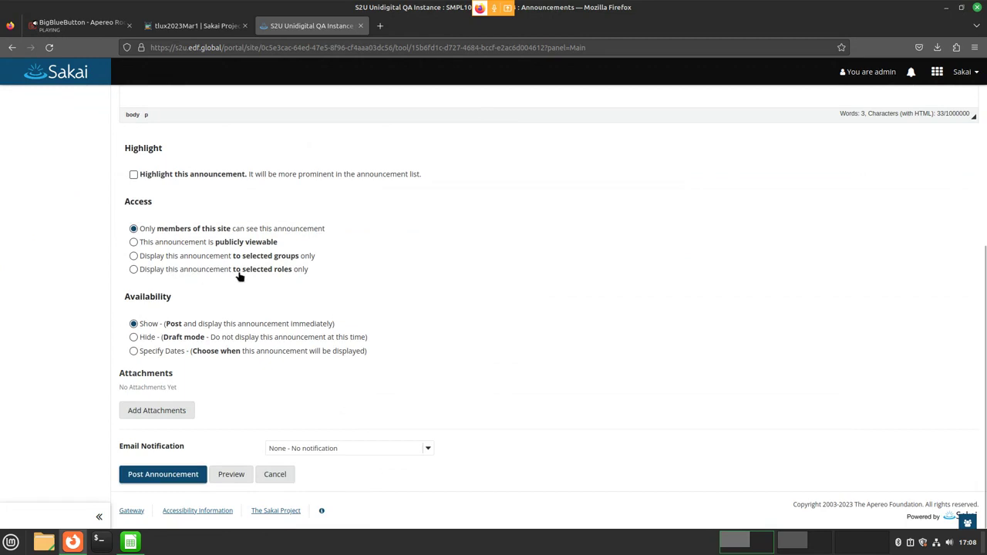
left_click(133, 270)
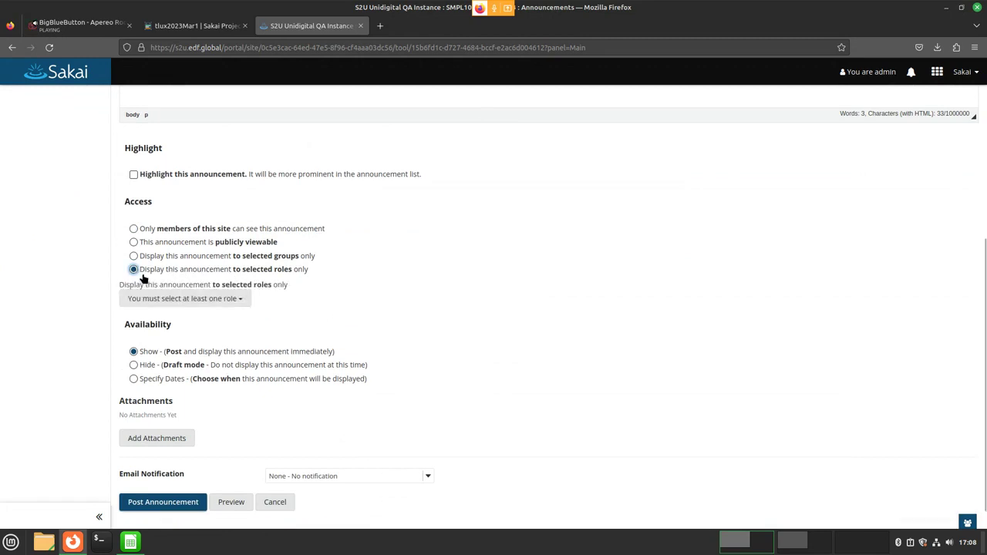
left_click(235, 301)
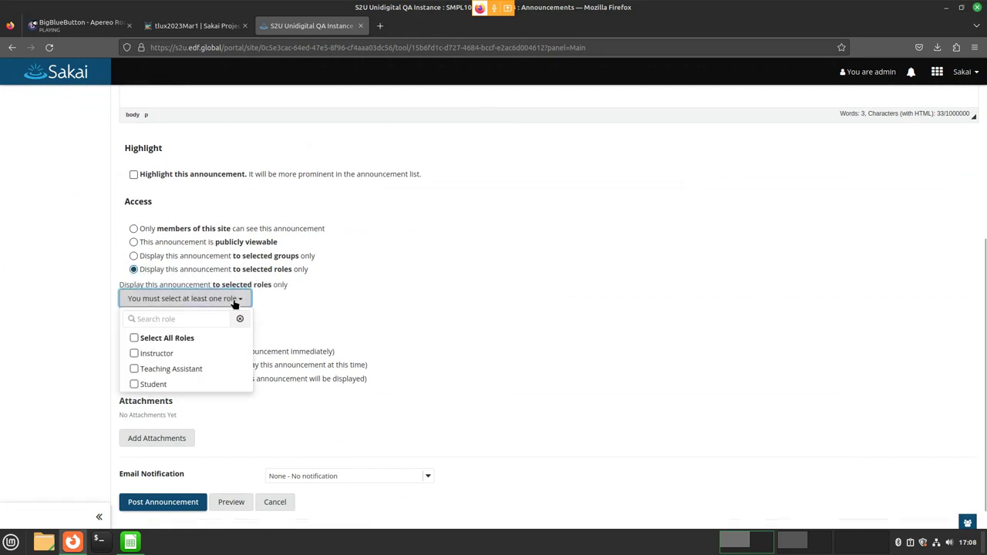
left_click(134, 384)
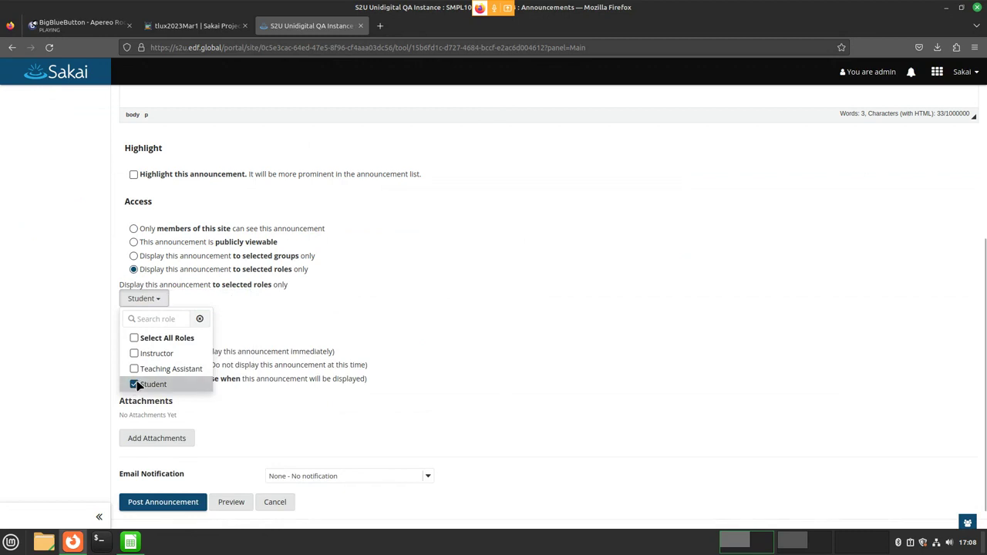
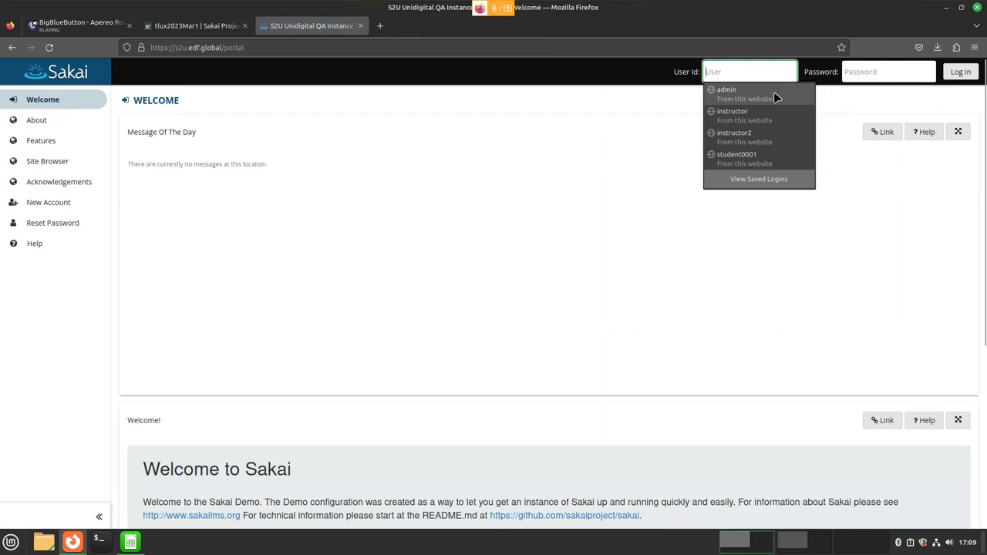
Step: Log in with the saved instructor user ID and password and check the SMPL101 Spring 2023 announcements
left_click(772, 115)
left_click(962, 74)
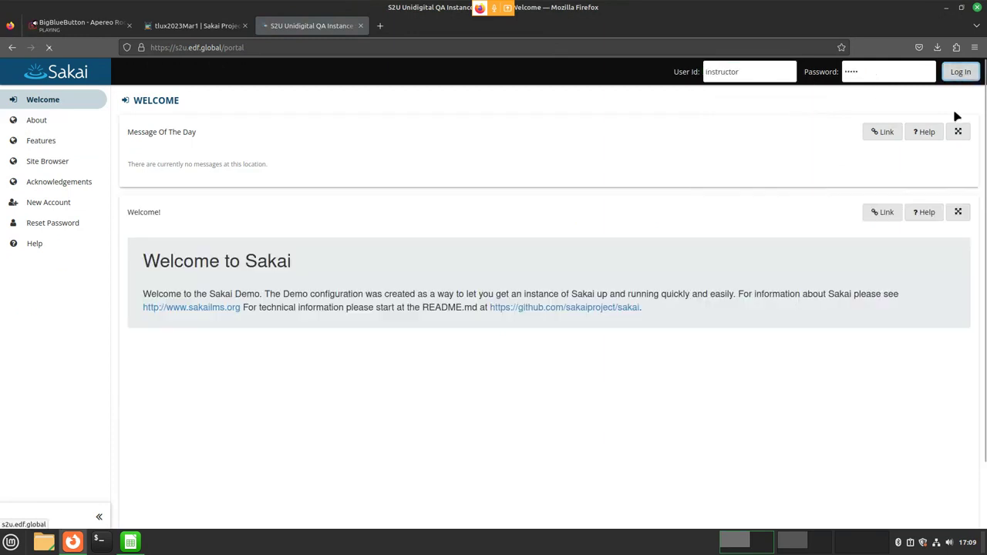
left_click(133, 101)
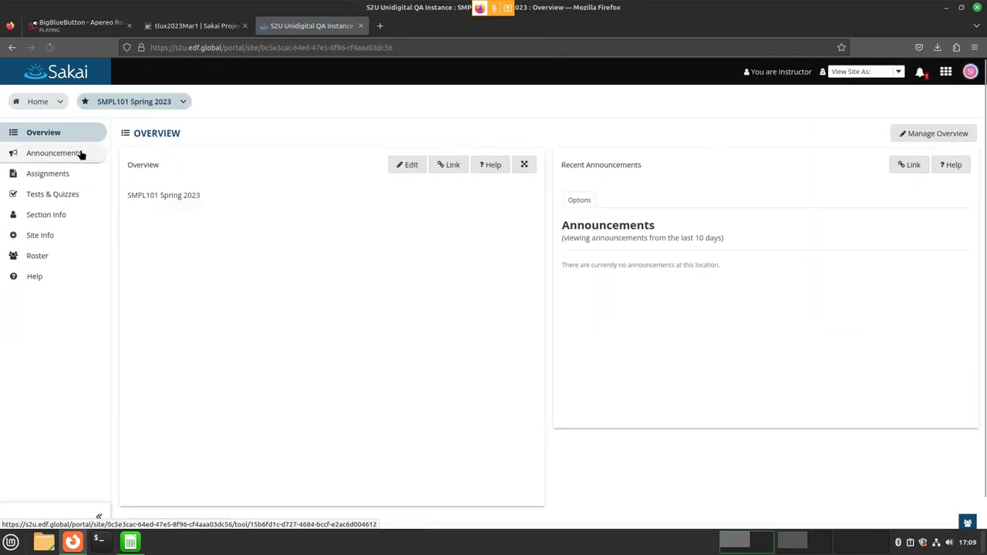
left_click(81, 154)
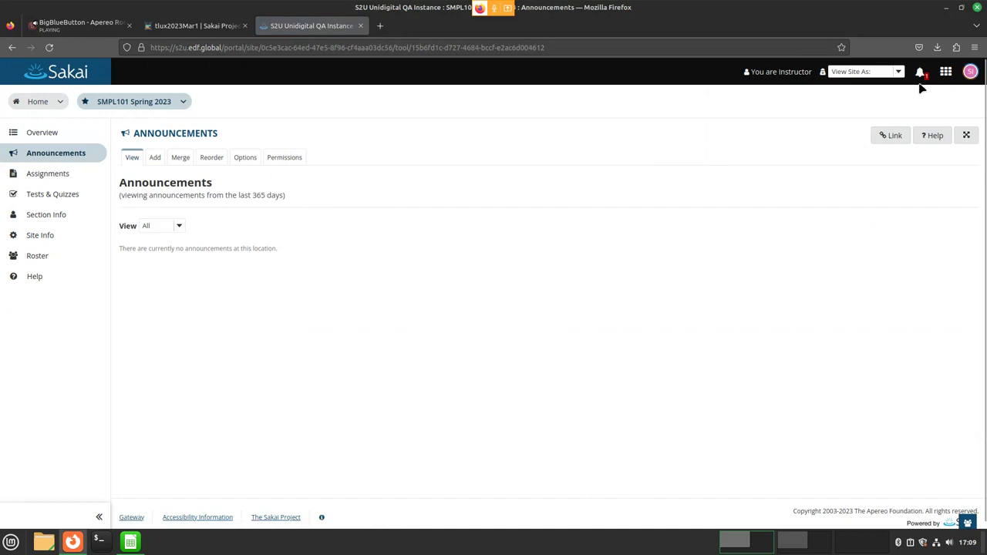
Step: Log out, log back in with the saved instructor user ID and password, and reopen the SMPL101 Spring 2023 announcements
left_click(971, 71)
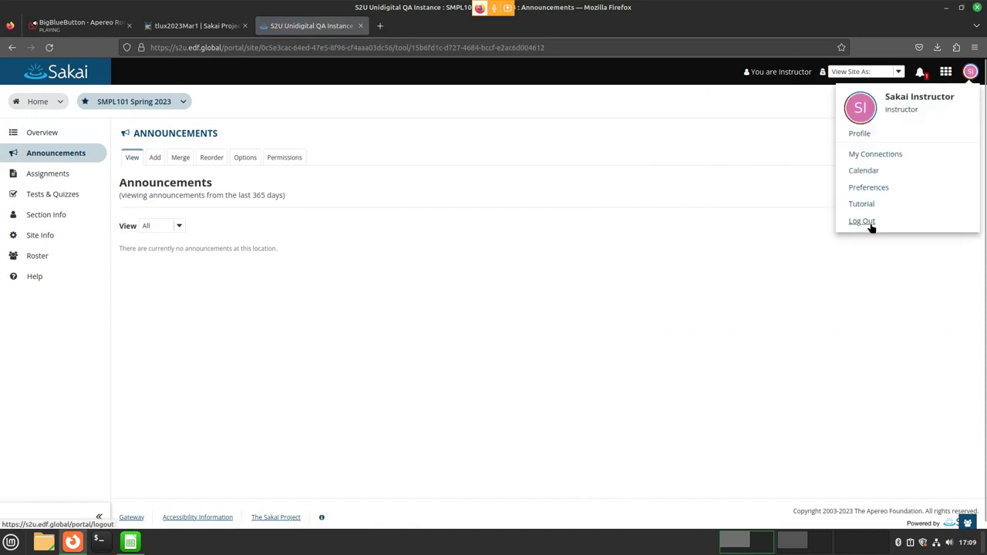
left_click(871, 222)
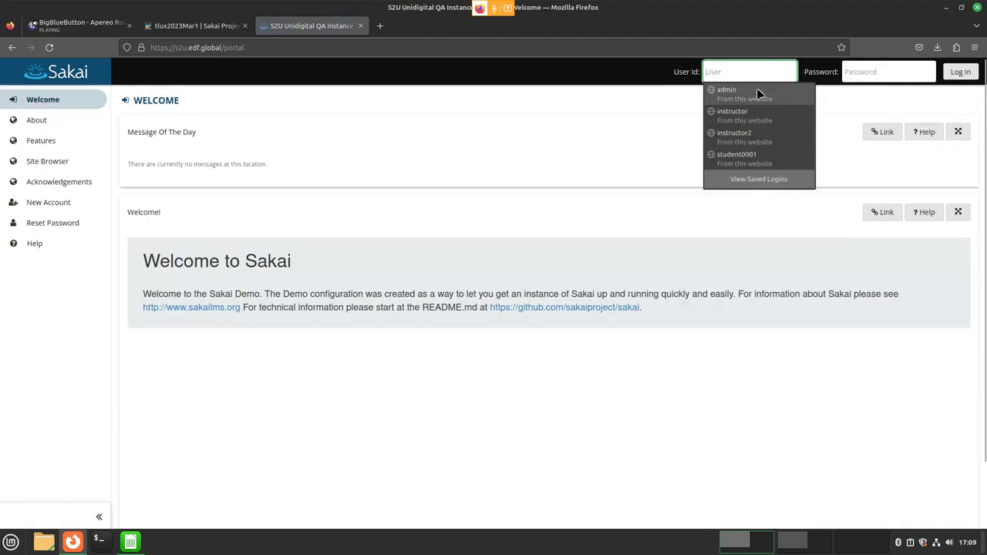
left_click(759, 112)
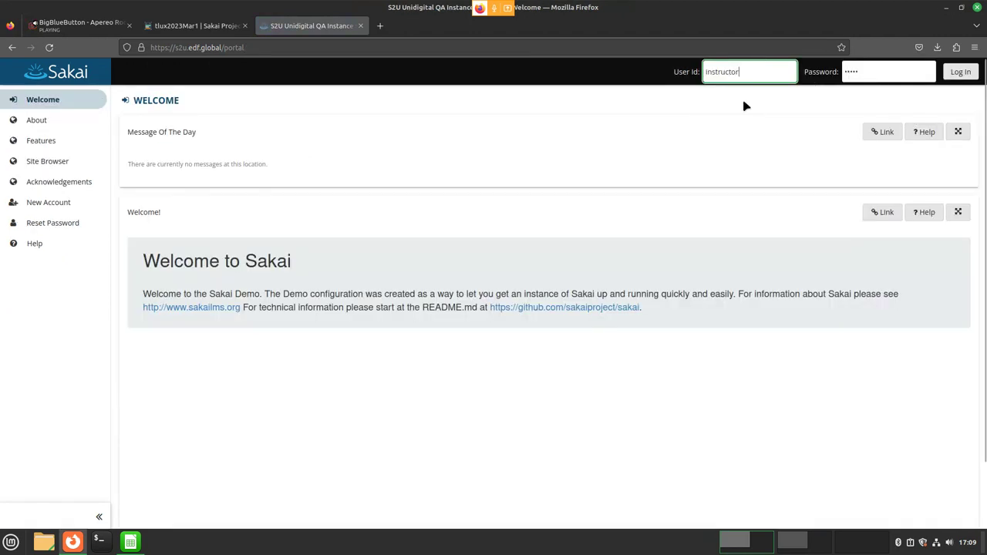
left_click(957, 72)
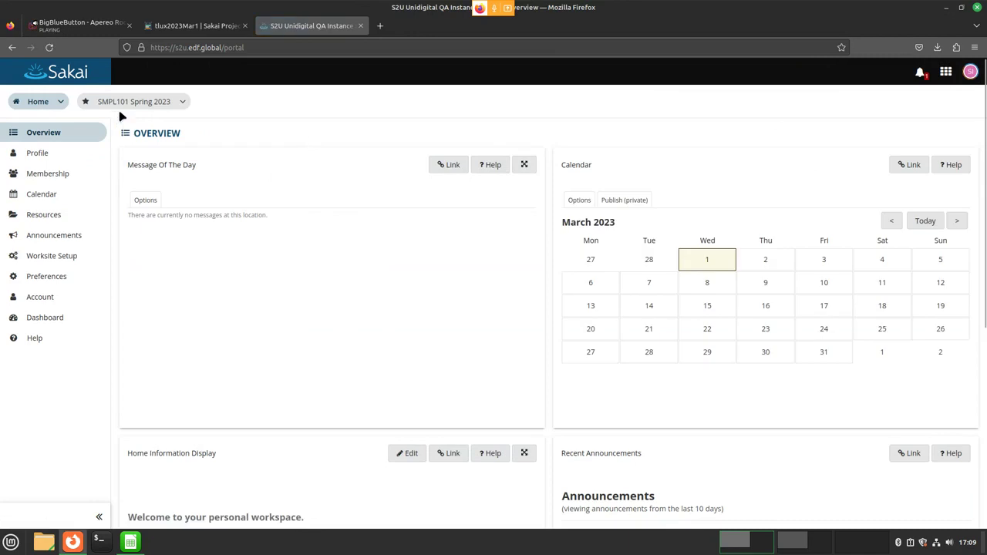
left_click(125, 102)
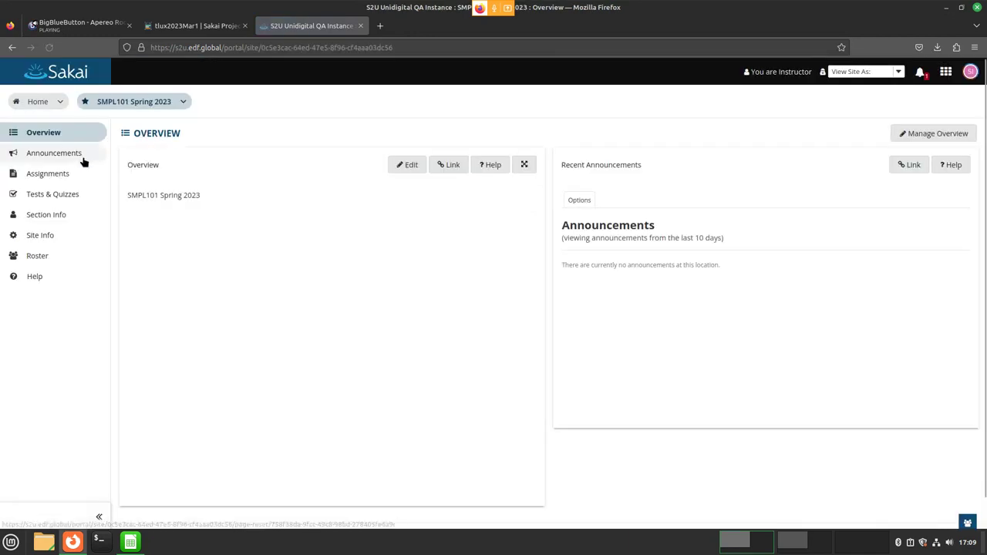
left_click(82, 156)
Step: Start a new announcement titled "Announcement for Instrucors", adapting the saved "Announcement for" title suggestion
left_click(155, 158)
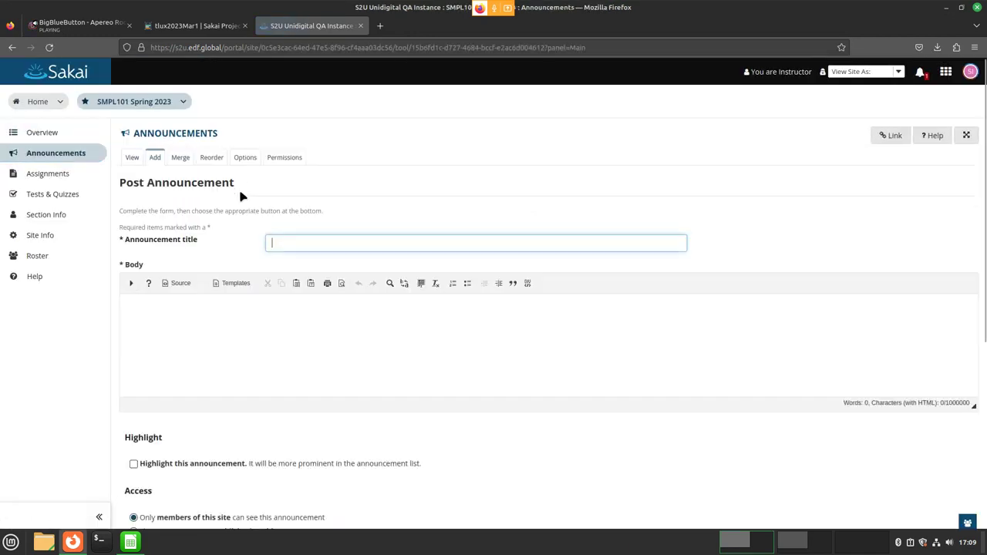
double_click(224, 182)
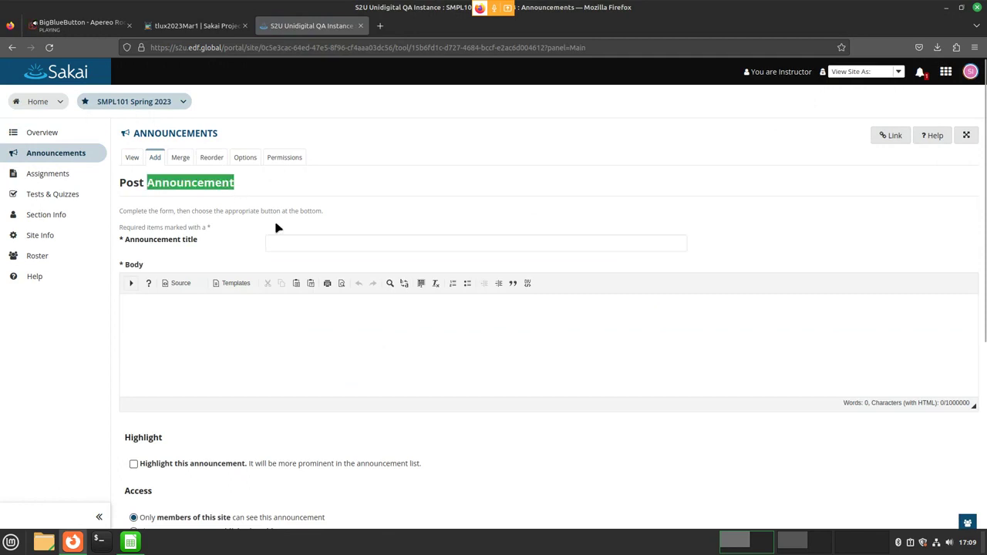
left_click(301, 247)
type("a")
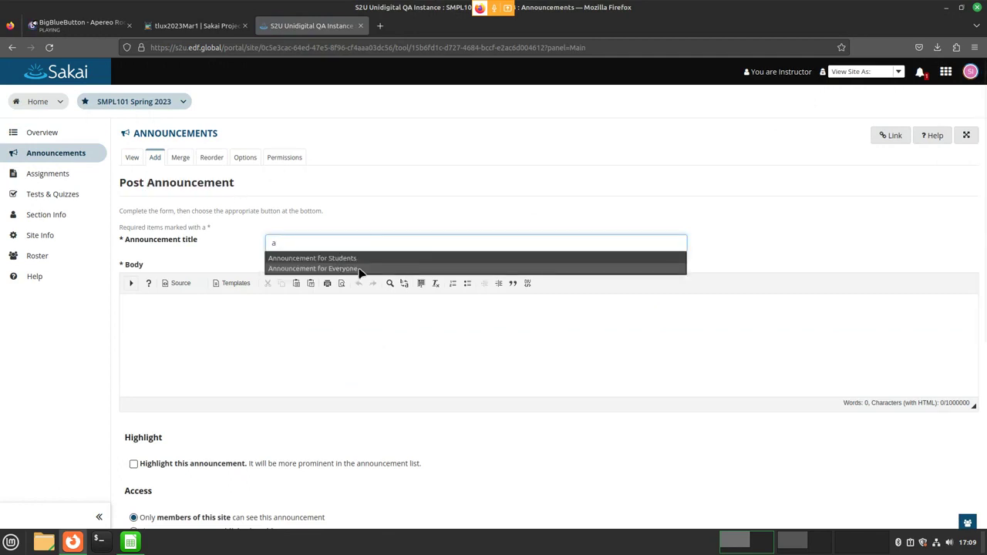
left_click(358, 271)
key("ctrl+BackSpace")
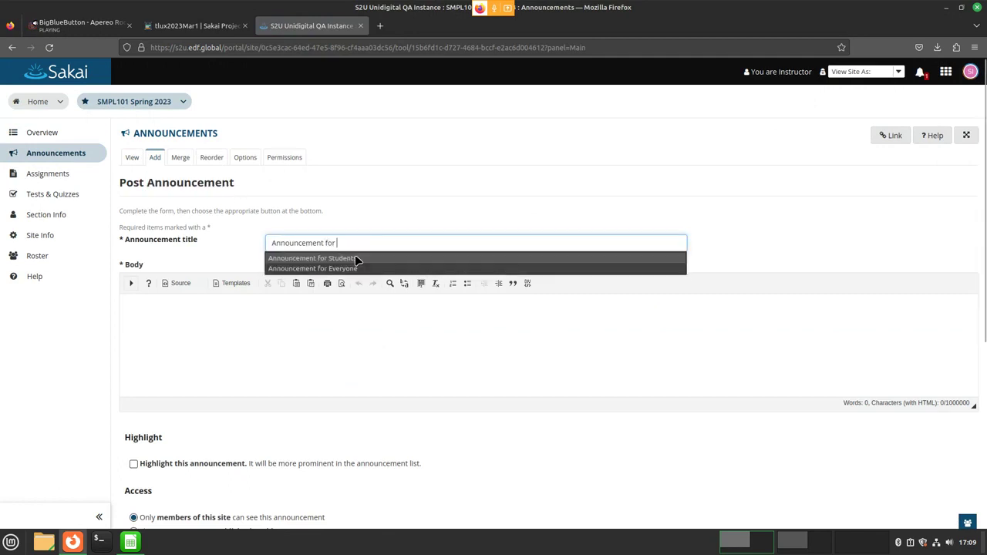
type("Instrucors")
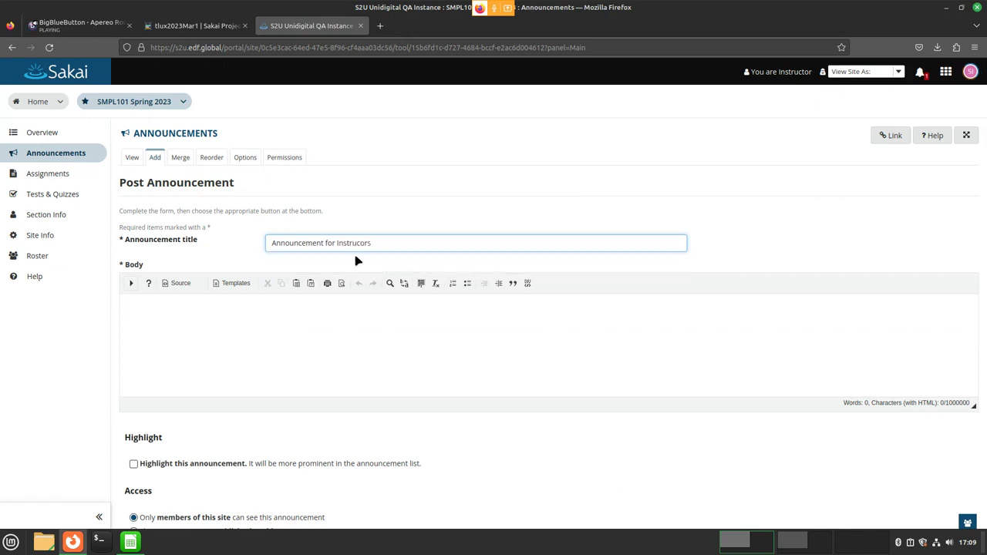
Step: Copy the title "Announcement for Instrucors" into the announcement body
key("ctrl+a")
key("ctrl+c")
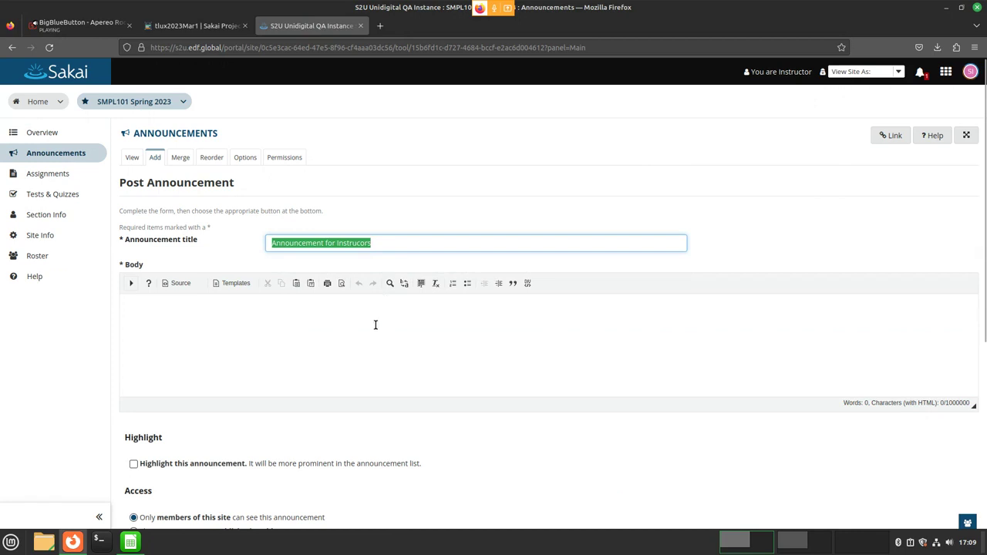
left_click(320, 337)
key("ctrl+v")
Step: Limit the announcement's access to selected roles only, choose the Instructor role, and post the announcement
scroll(269, 359, "down", 5)
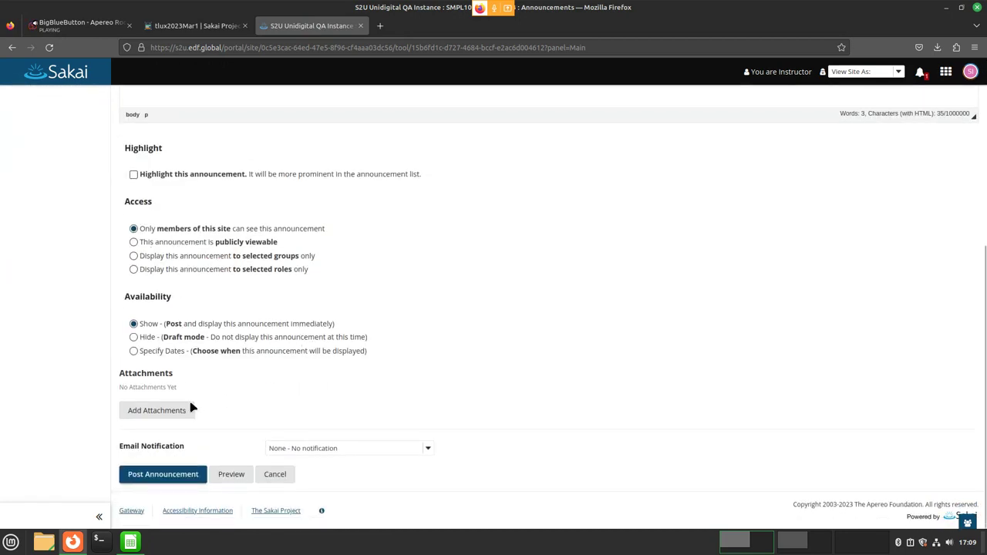
left_click(133, 269)
left_click(137, 299)
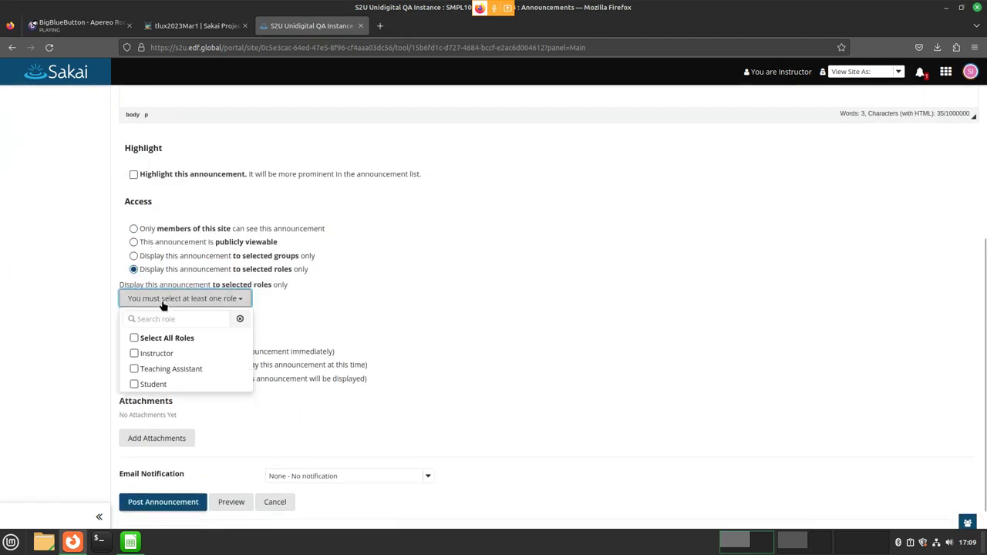
left_click(164, 356)
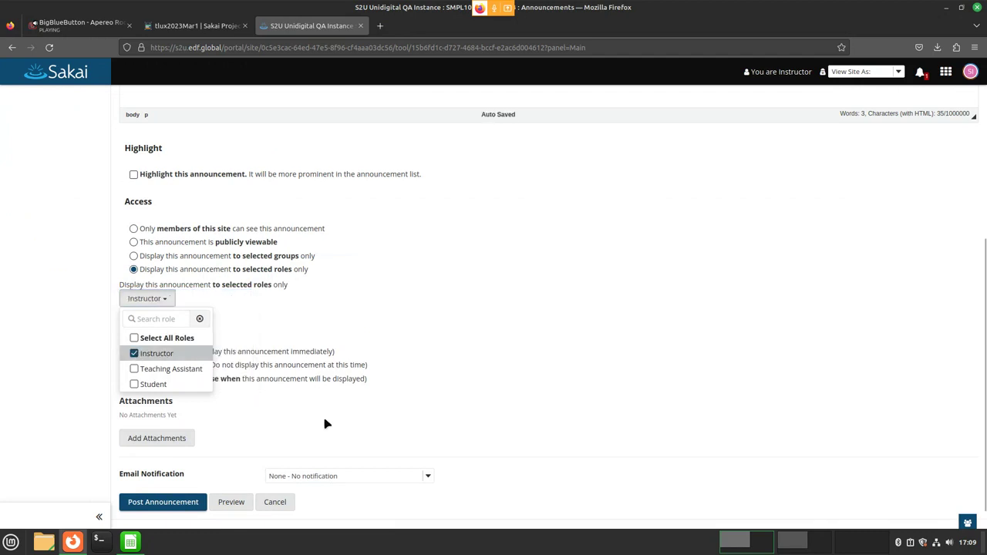
left_click(176, 501)
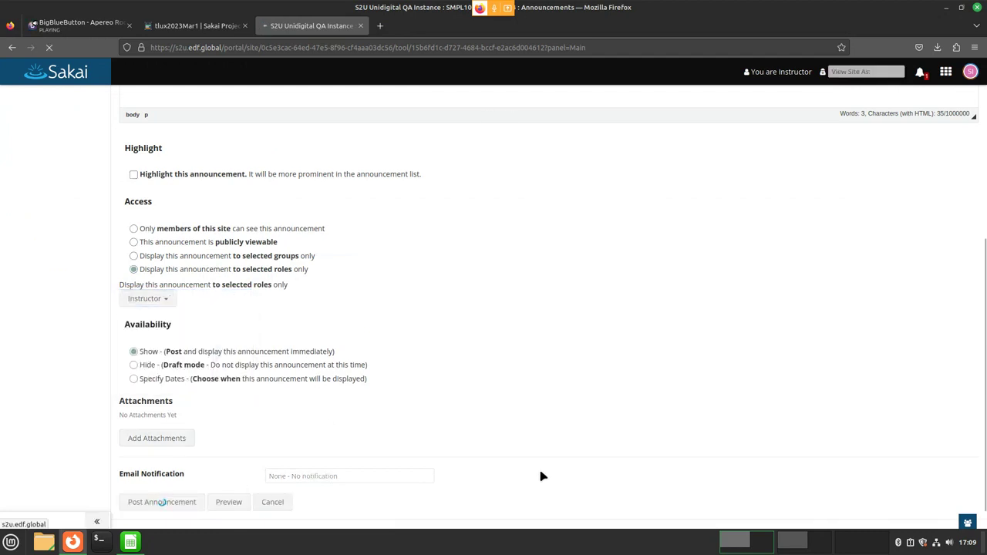
scroll(499, 425, "up", 3)
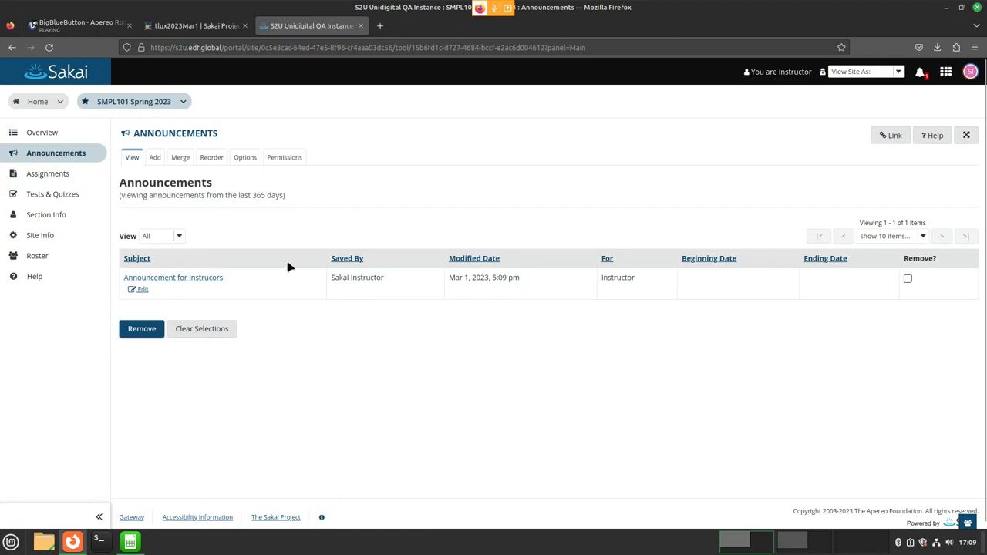
Step: Log out of the instructor account and log in with the saved student user ID and password
left_click(971, 71)
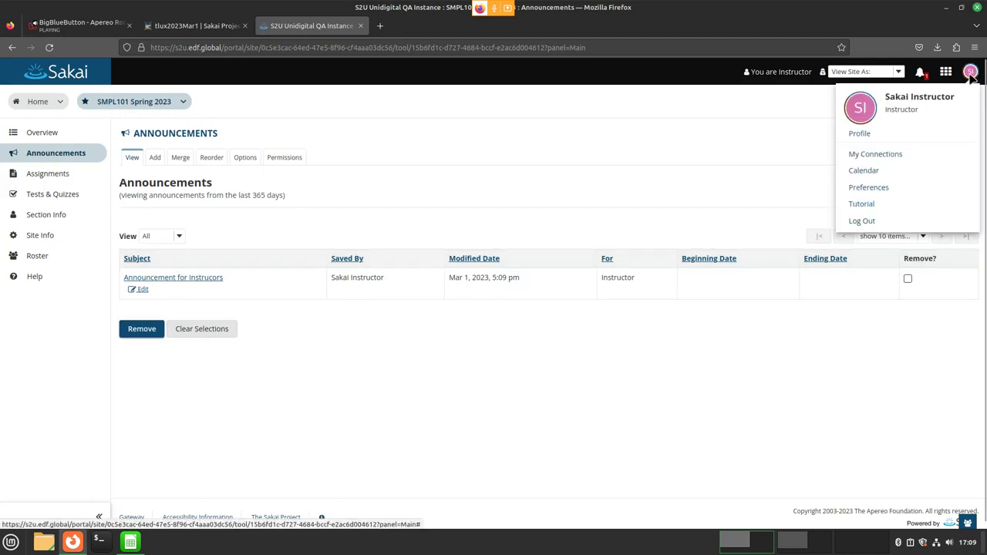
left_click(869, 222)
left_click(763, 77)
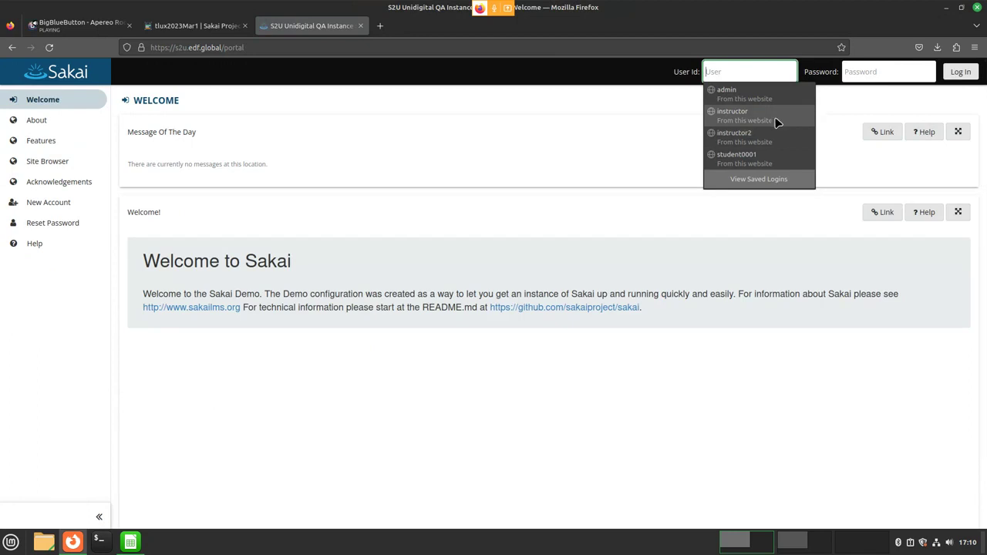
left_click(777, 159)
left_click(961, 71)
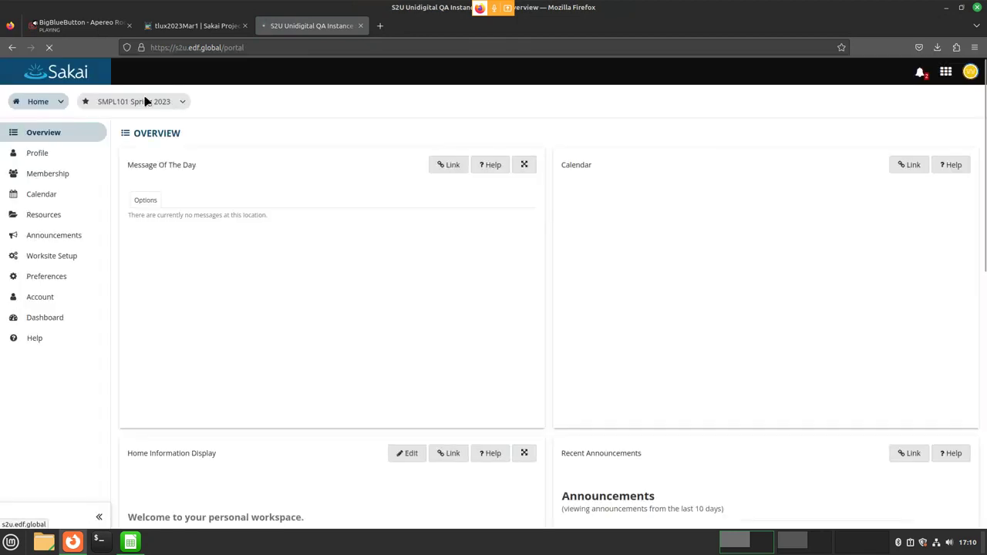
Step: View the SMPL101 Spring 2023 announcements as a student, read "Announcement for Students", and return to the announcement list
left_click(145, 101)
left_click(103, 155)
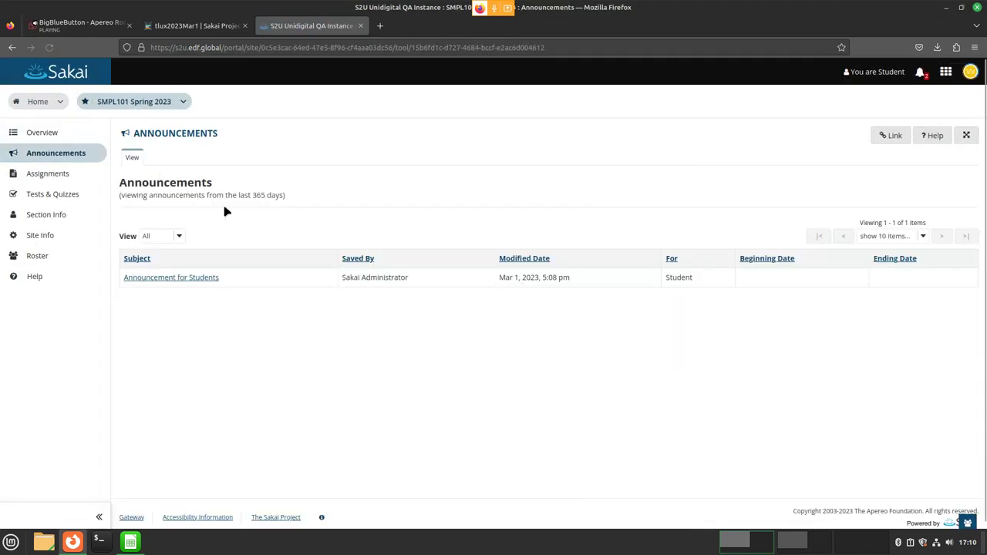
left_click(210, 279)
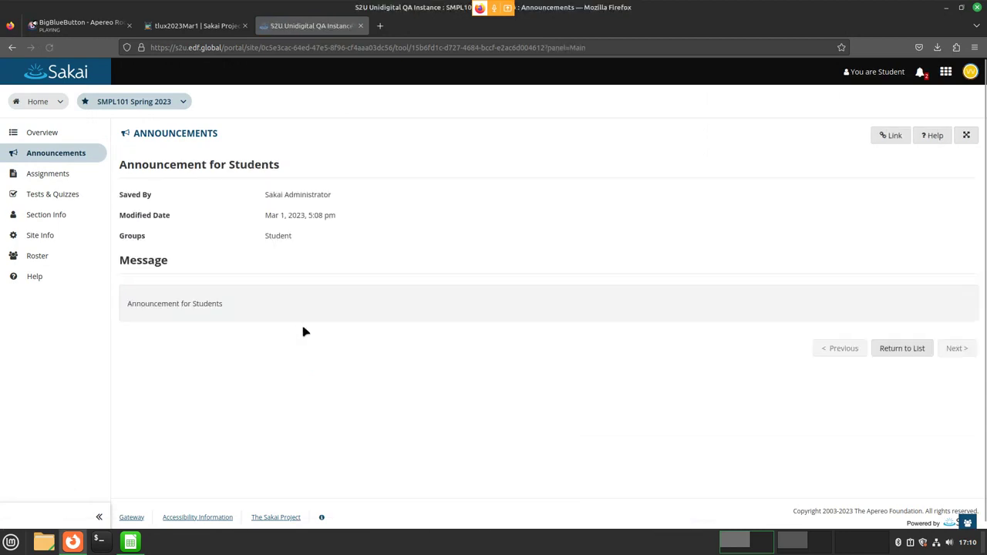
left_click(55, 153)
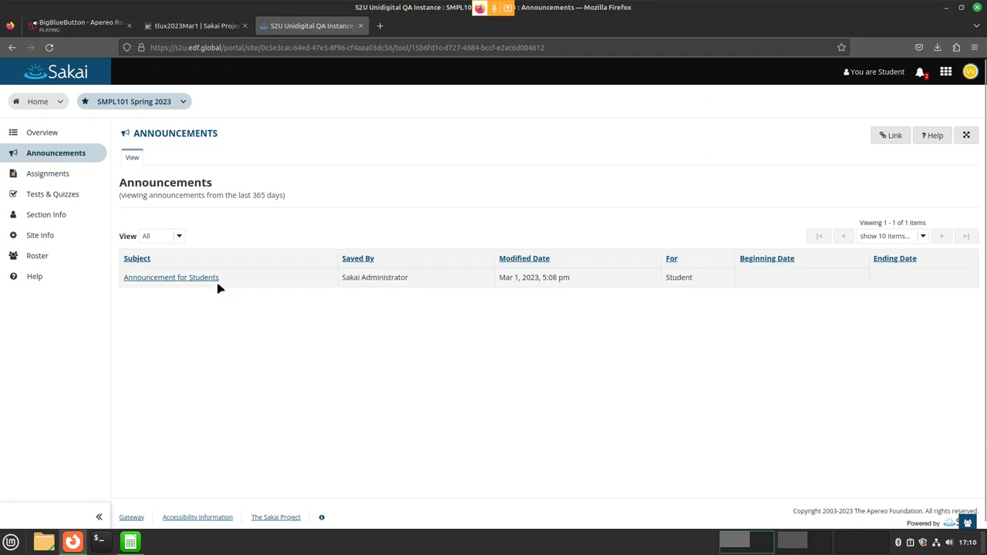
Step: Switch to the second instructor account with its saved user ID and password and check the SMPL101 Spring 2023 announcements
left_click(970, 74)
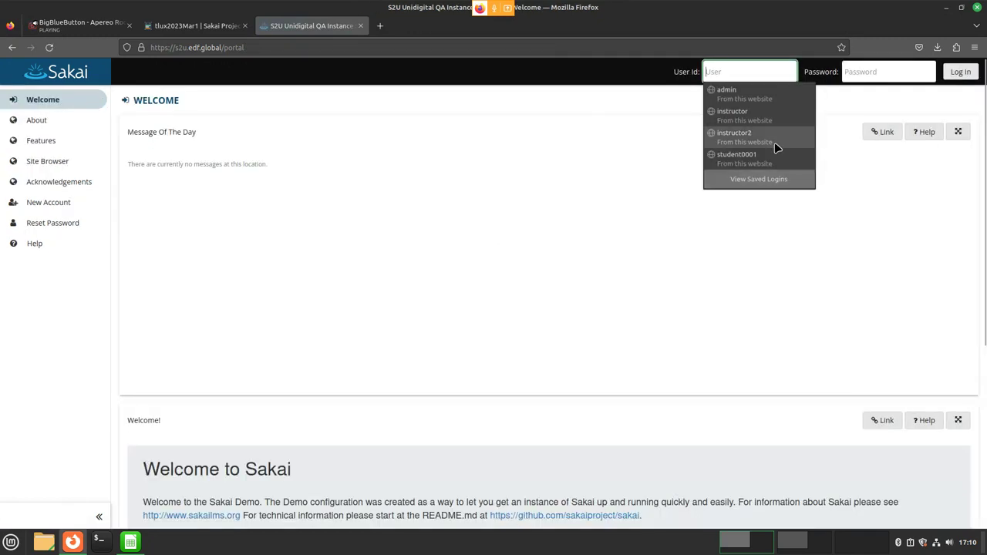
left_click(735, 133)
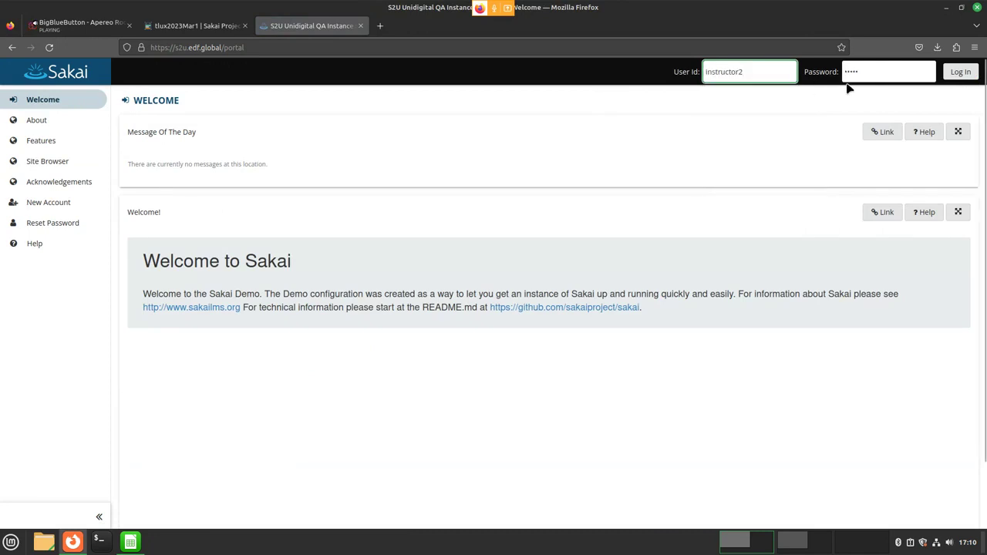
key("Tab")
key("Return")
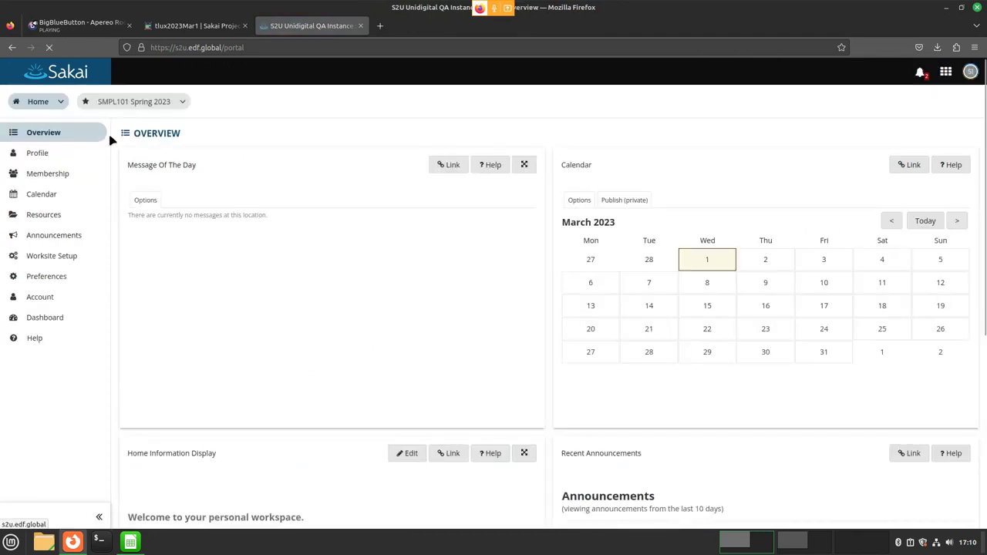
left_click(115, 101)
left_click(77, 165)
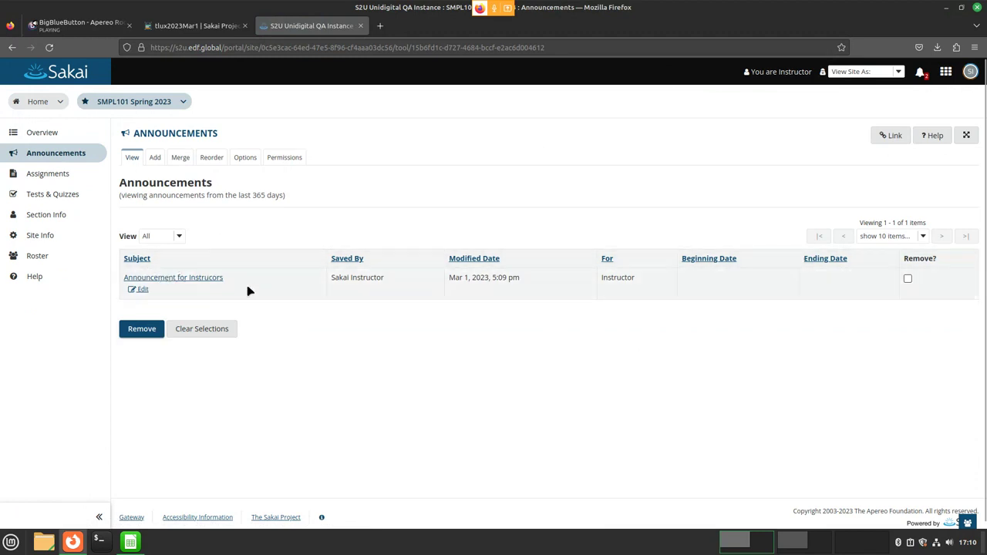
Step: Switch to the admin account with its saved user ID and password and open the SMPL101 Spring 2023 announcements
left_click(971, 72)
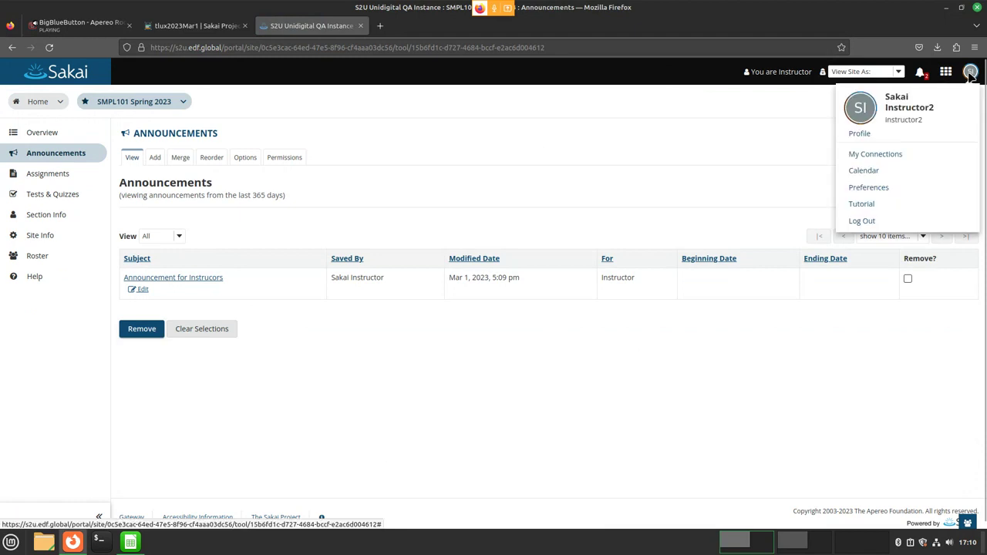
left_click(869, 223)
left_click(770, 71)
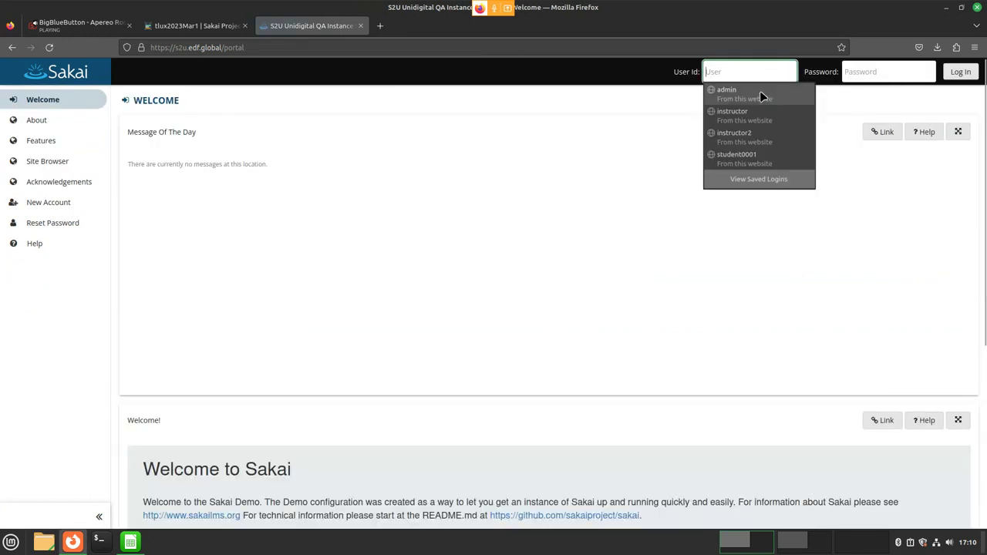
left_click(740, 93)
left_click(960, 72)
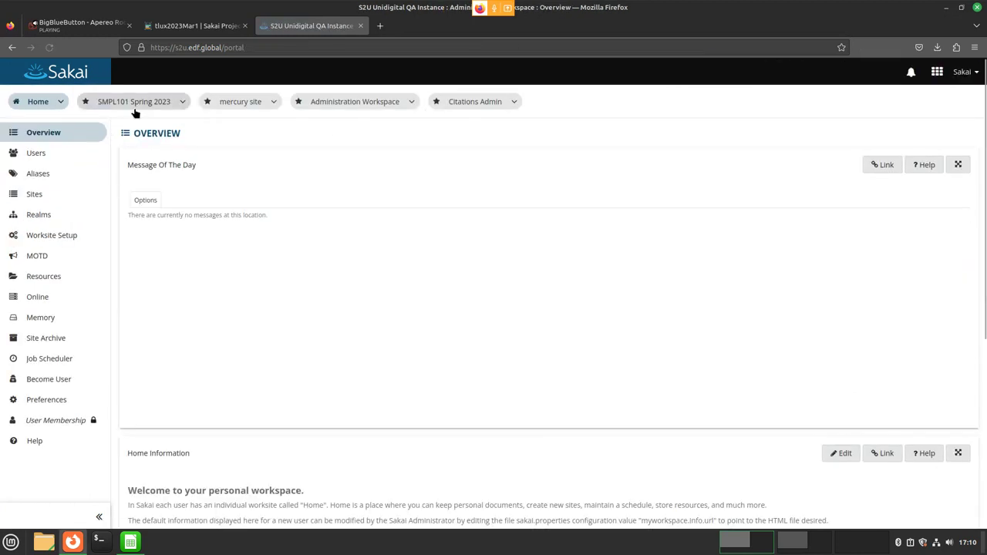
left_click(134, 108)
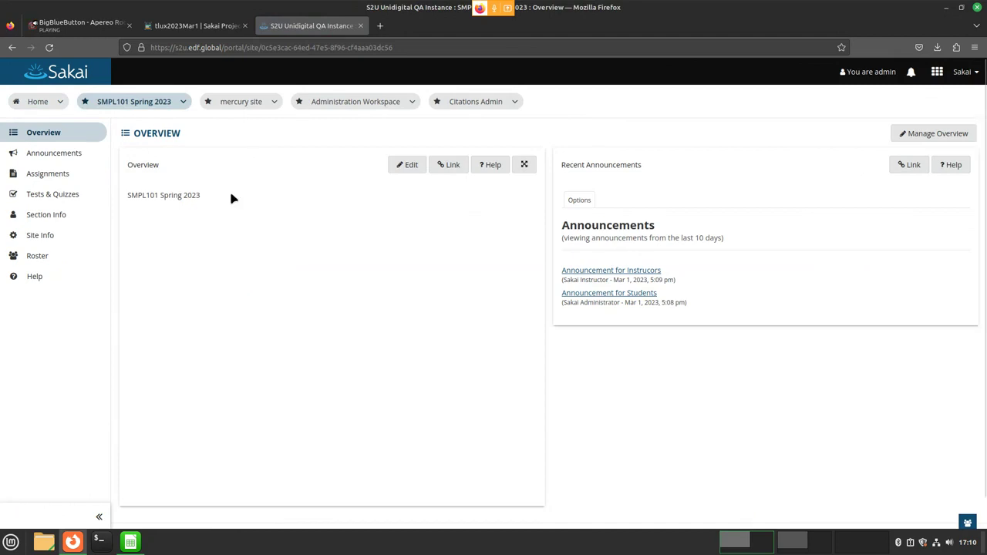
left_click(52, 154)
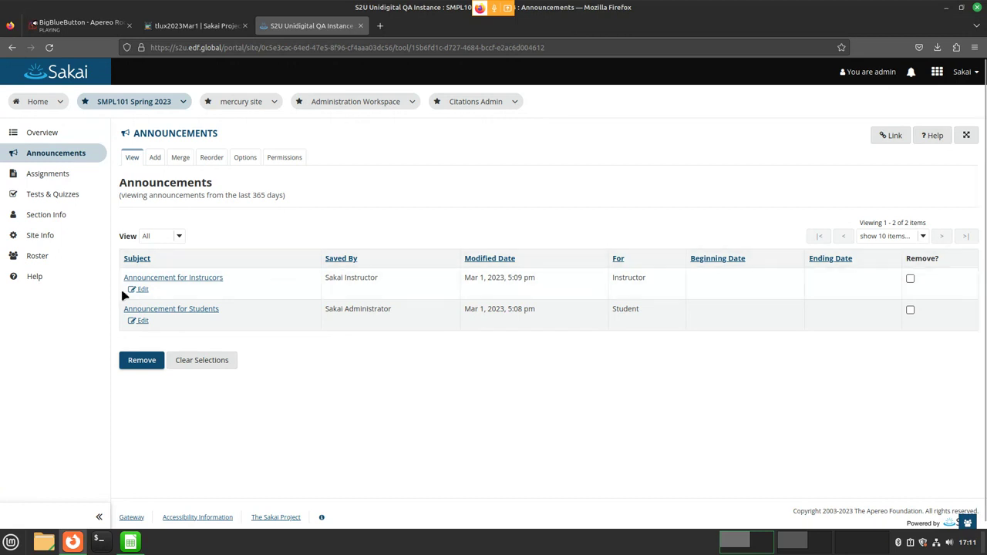
Step: Start a new announcement and title it "Announcement for Everyone" using the saved suggestion
left_click(160, 162)
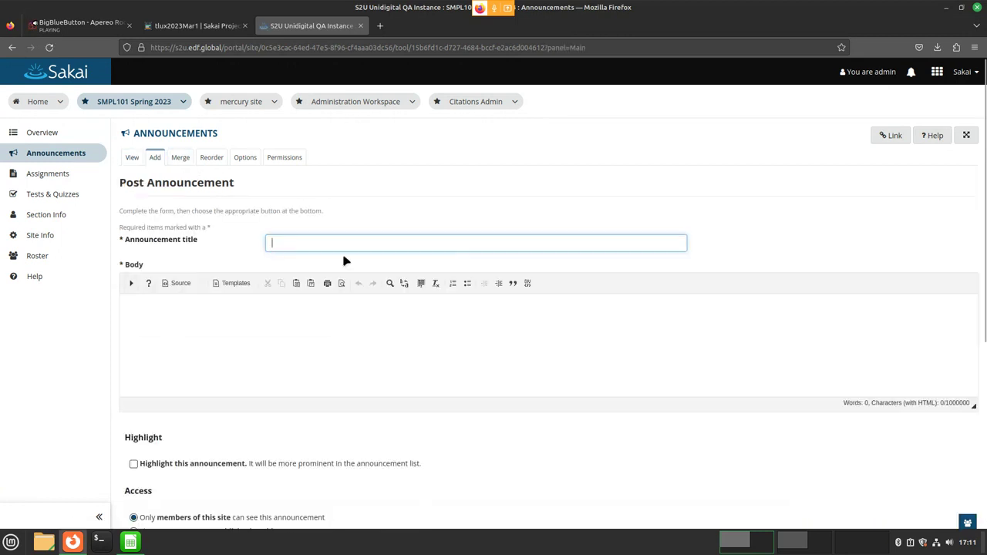
left_click(297, 243)
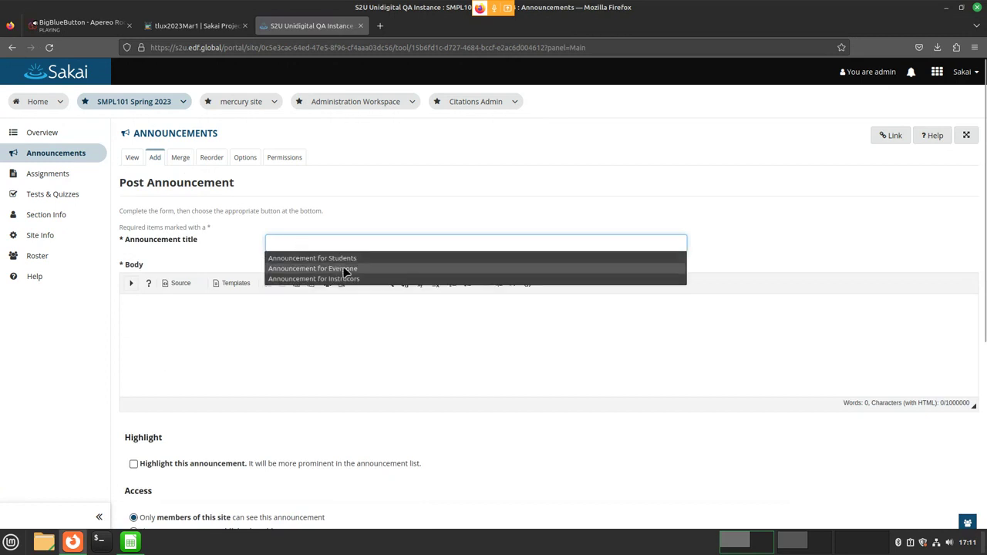
left_click(351, 269)
Step: Copy the announcement title into the body so that it reads "Announcement for Everyone"
left_click(318, 318)
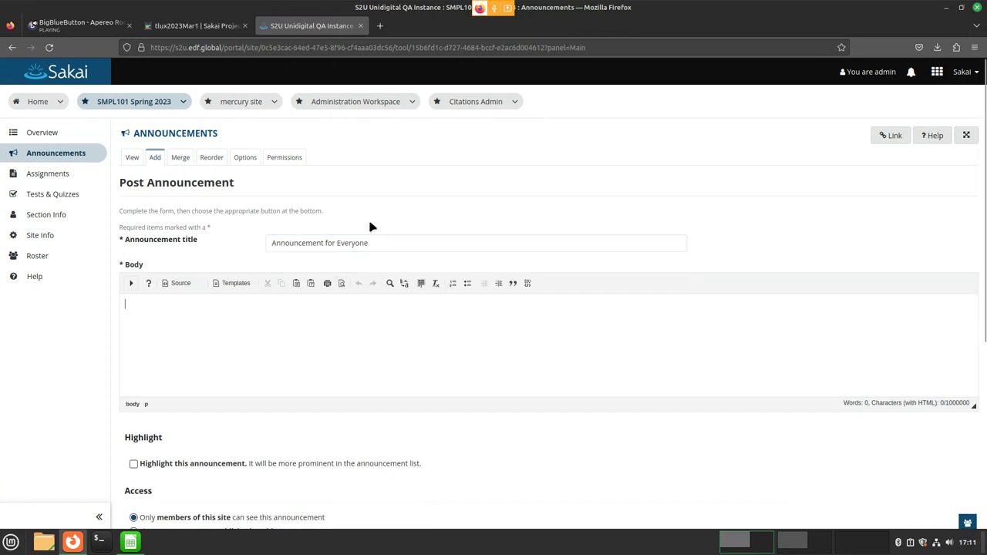
triple_click(378, 241)
key("ctrl+c")
left_click(306, 306)
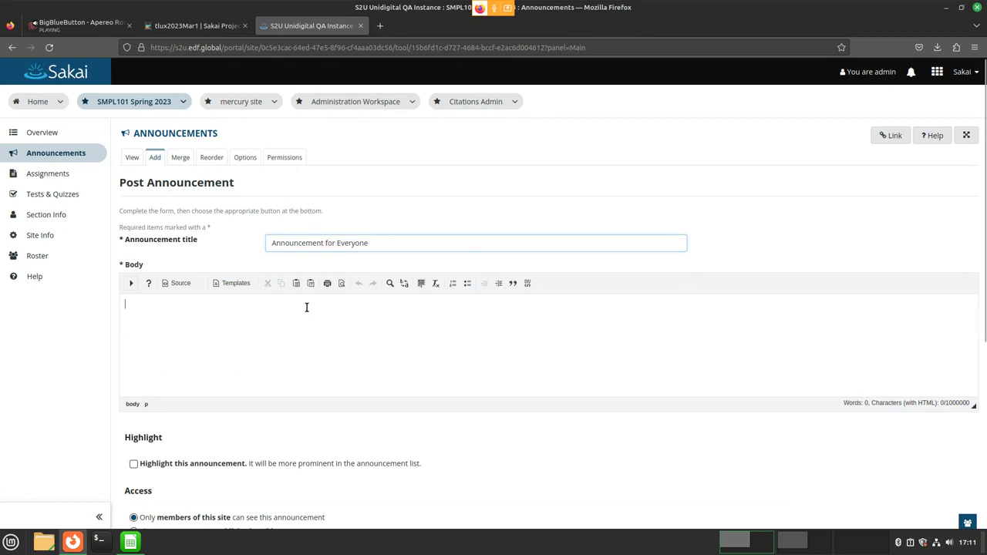
key("ctrl+v")
Step: Display the announcement to selected roles only, select all roles, and post it
scroll(317, 324, "down", 5)
left_click(134, 270)
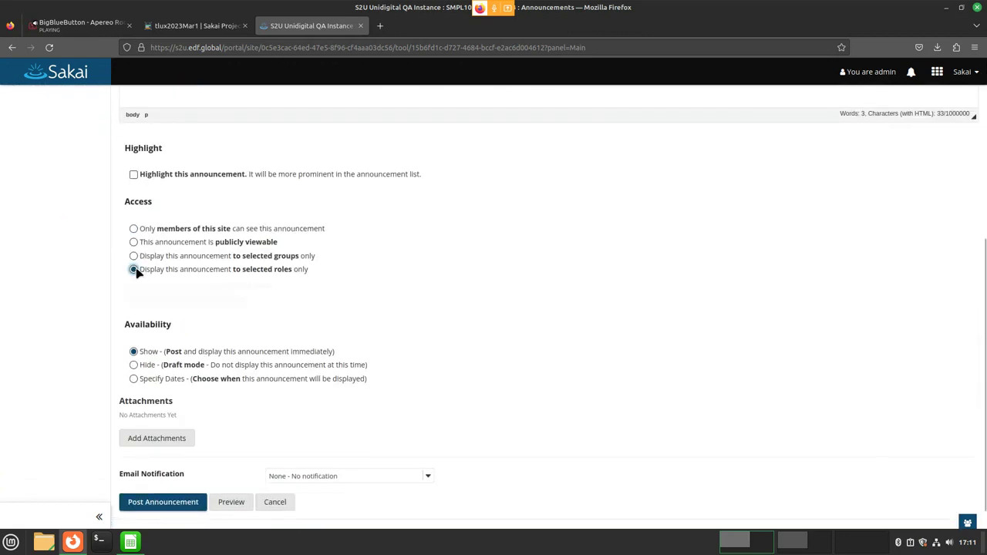
left_click(137, 299)
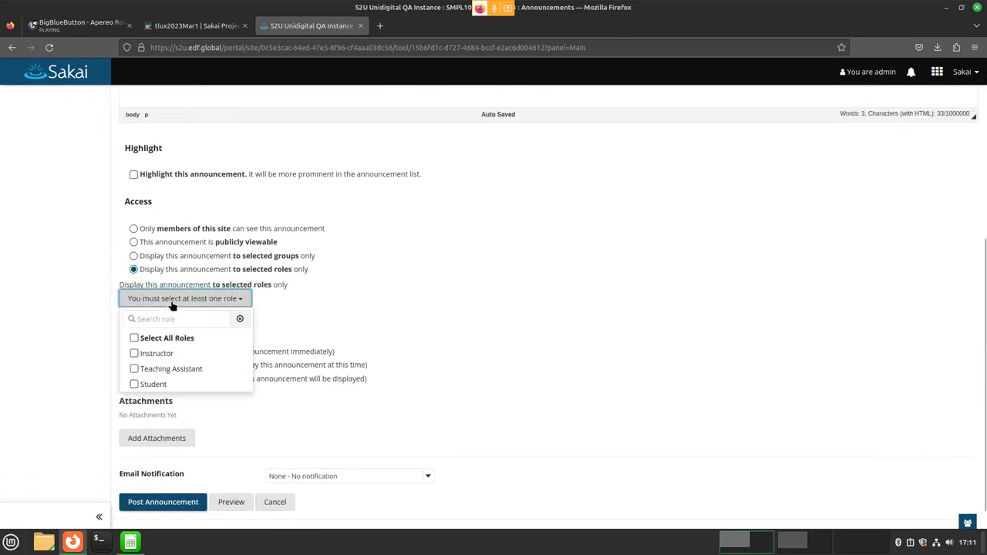
left_click(135, 340)
left_click(276, 407)
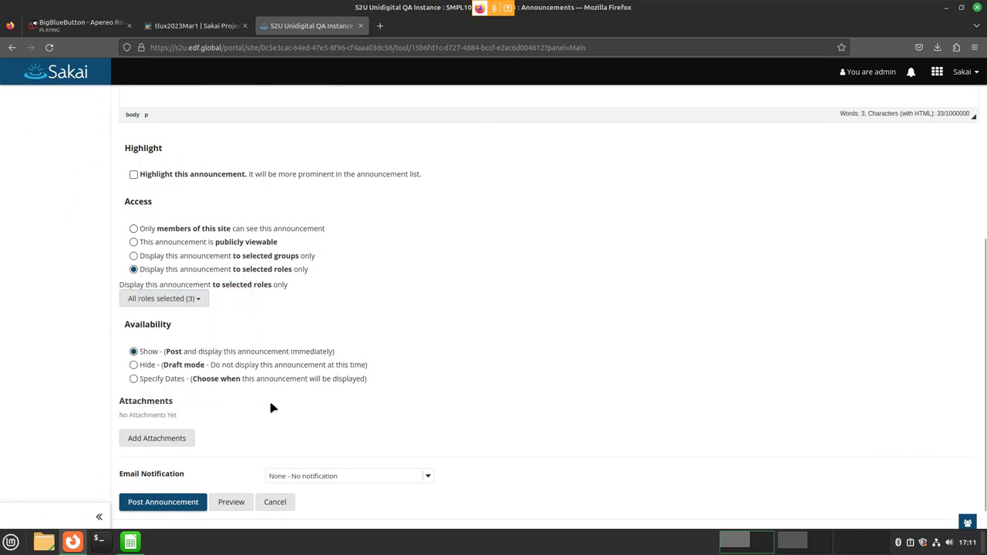
left_click(192, 503)
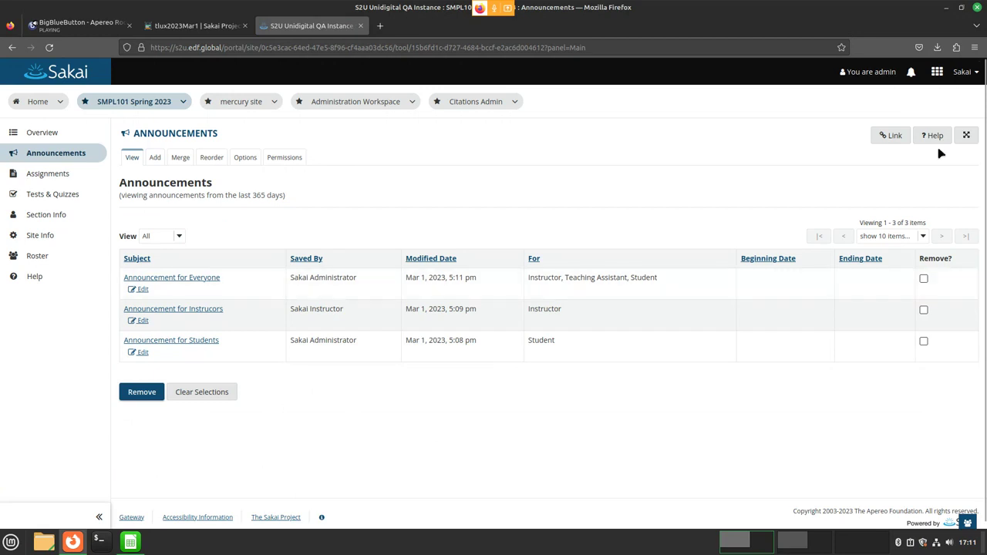
Step: Switch to the student account with its saved user ID and password and check the SMPL101 Spring 2023 announcements
left_click(974, 68)
left_click(862, 191)
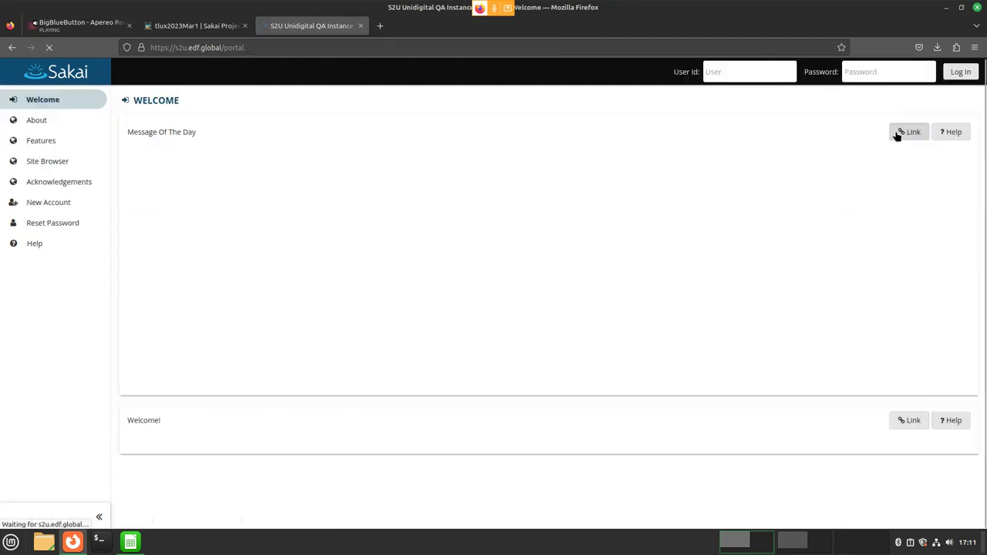
left_click(753, 71)
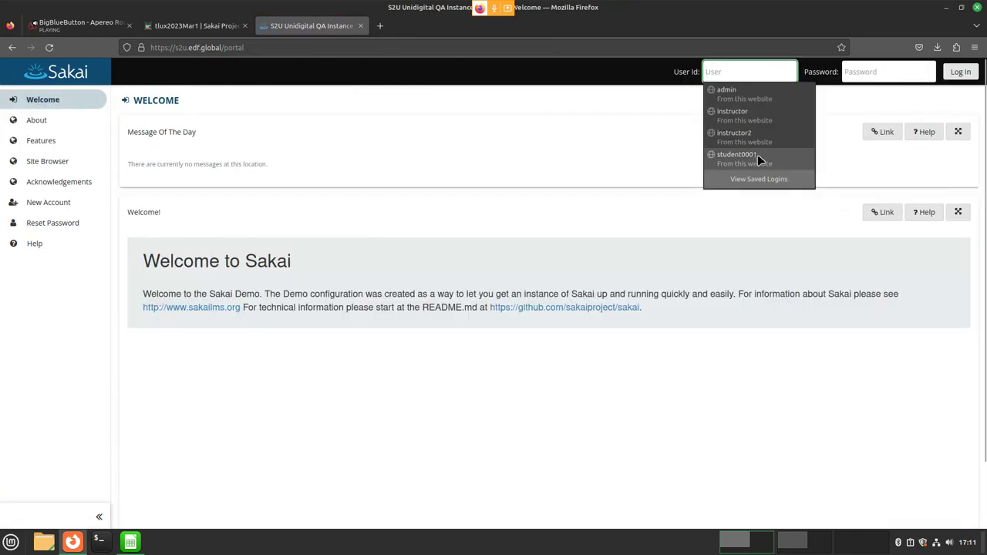
left_click(758, 155)
left_click(953, 74)
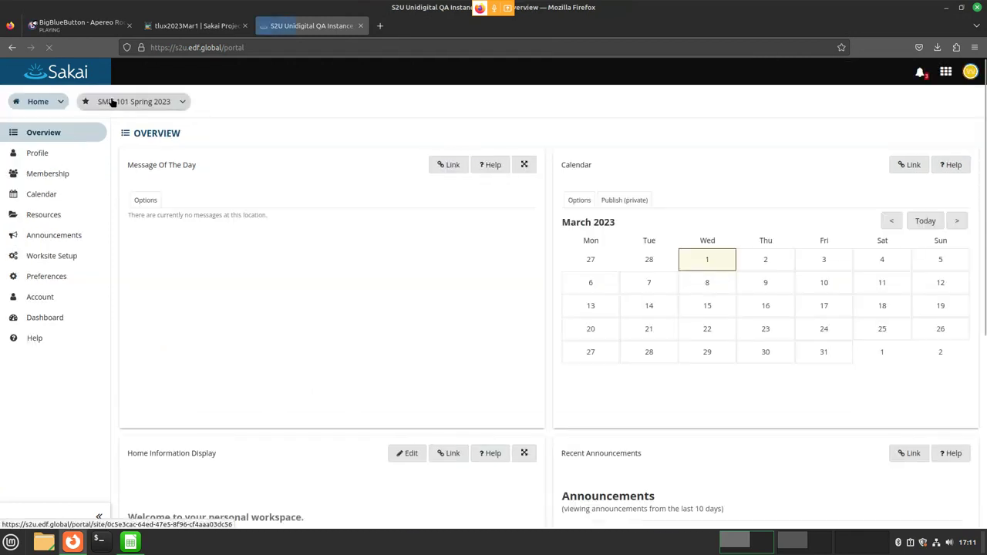
left_click(136, 101)
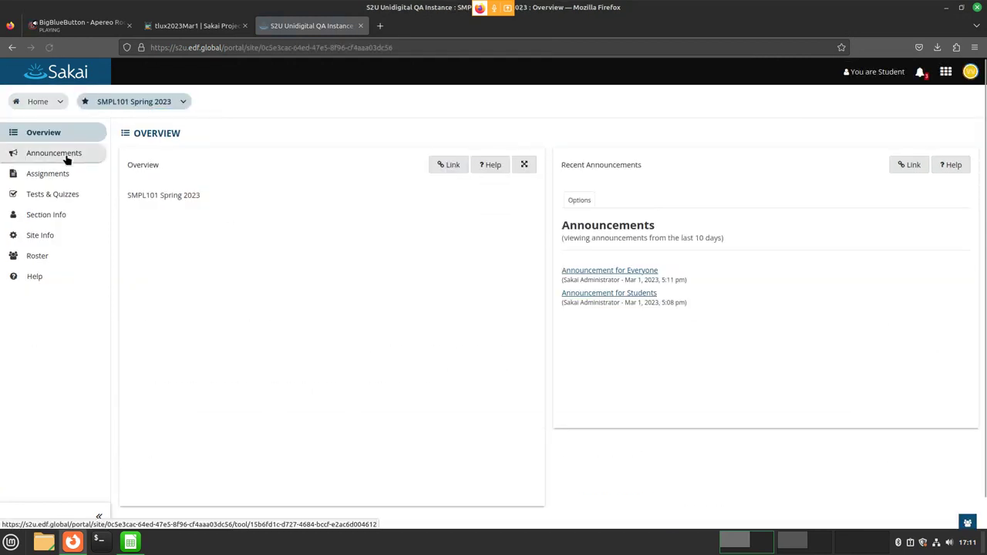
left_click(63, 154)
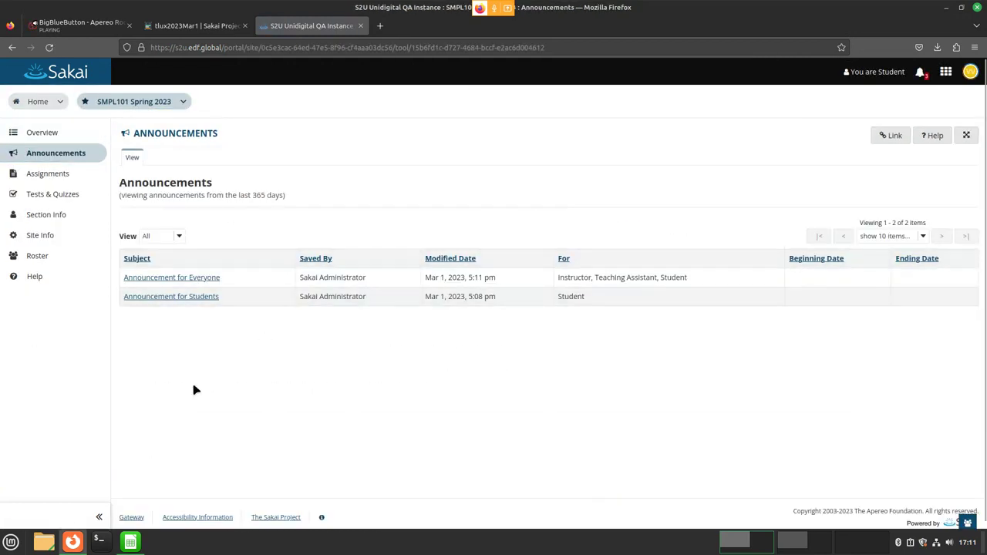
Step: Log out and use the saved instructor2 login and password to check the SMPL101 Spring 2023 announcements
left_click(970, 72)
left_click(861, 221)
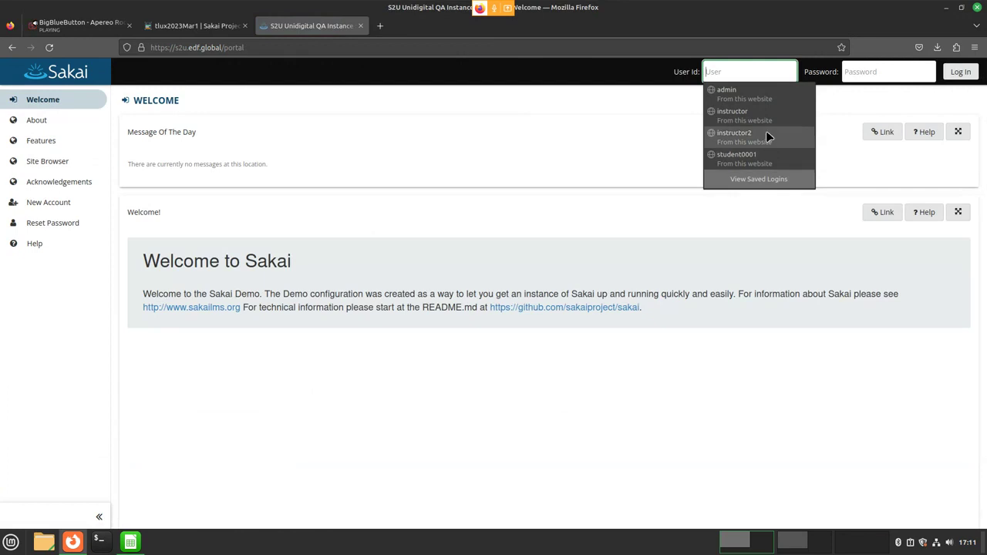
left_click(766, 132)
left_click(960, 72)
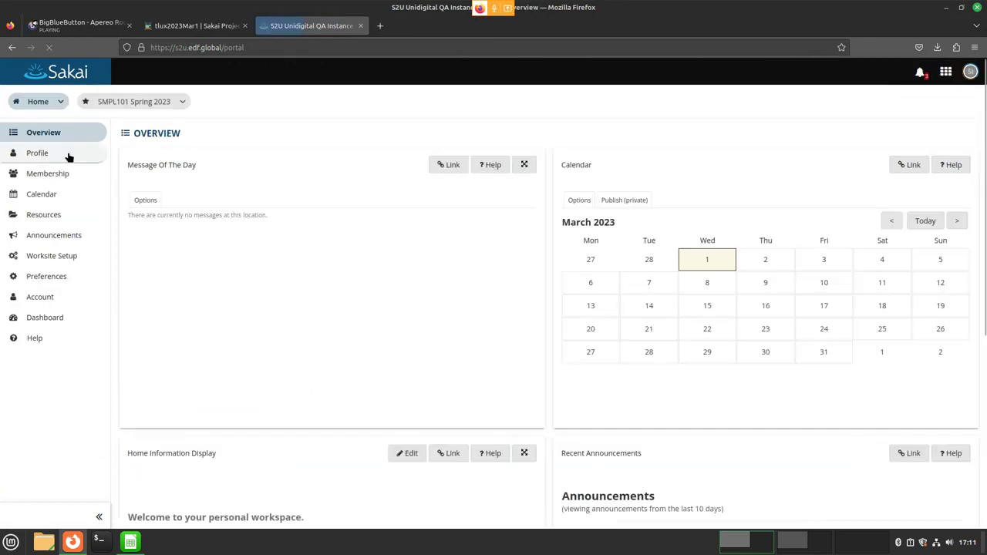
left_click(125, 97)
left_click(96, 156)
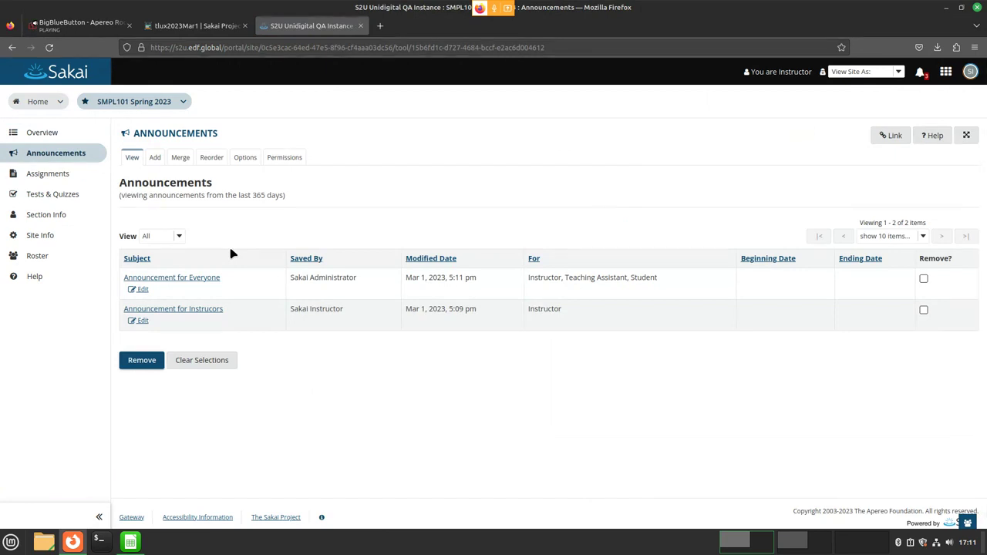
Step: Show the presentation's closing questions slide, read the BigBlueButton public chat, and return to the Sakai announcements
key("alt+Tab")
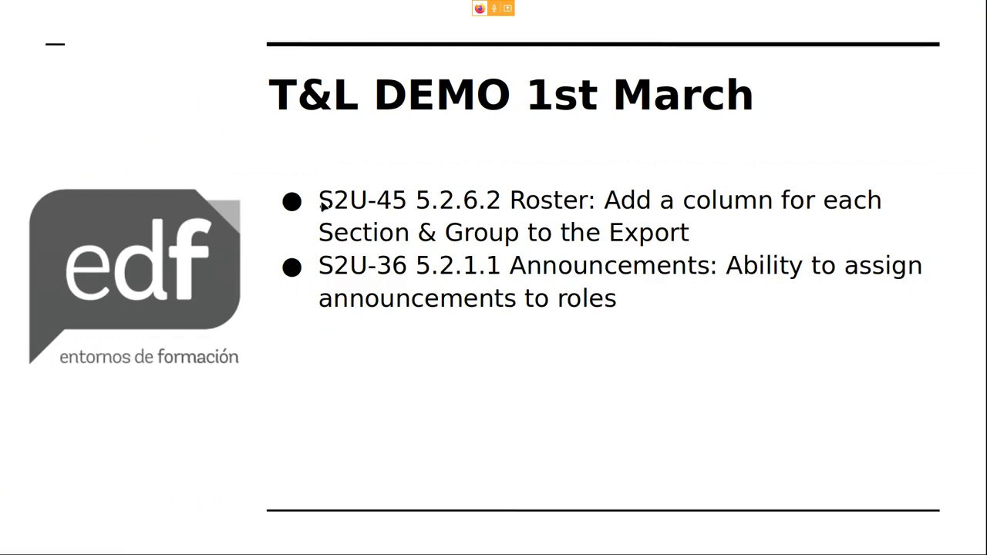
key("Right")
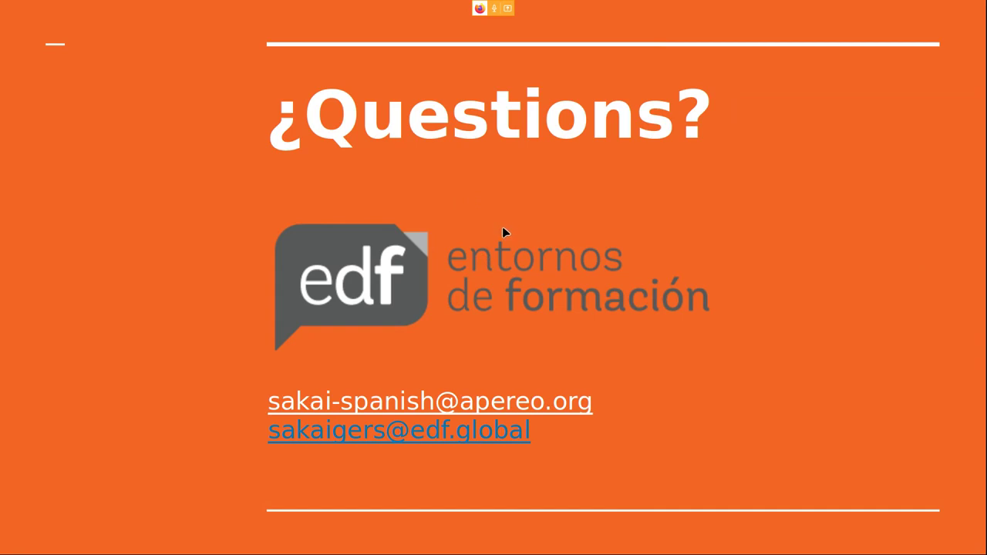
key("ctrl+alt+Left")
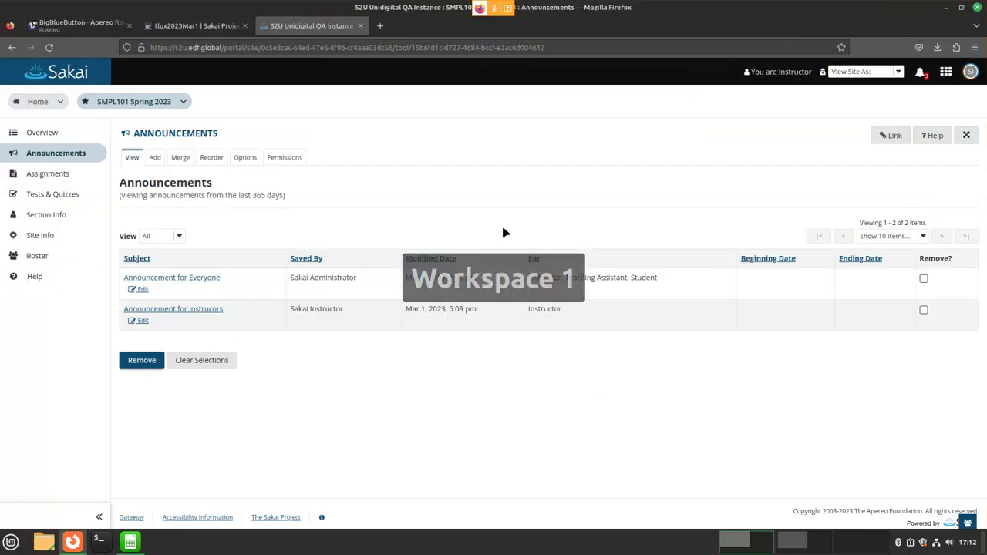
left_click(109, 30)
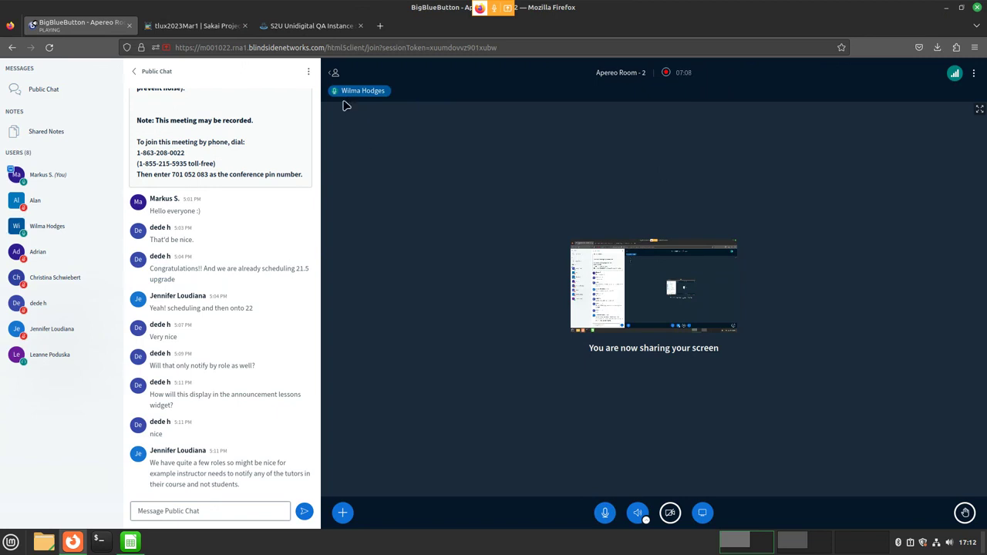
left_click(298, 23)
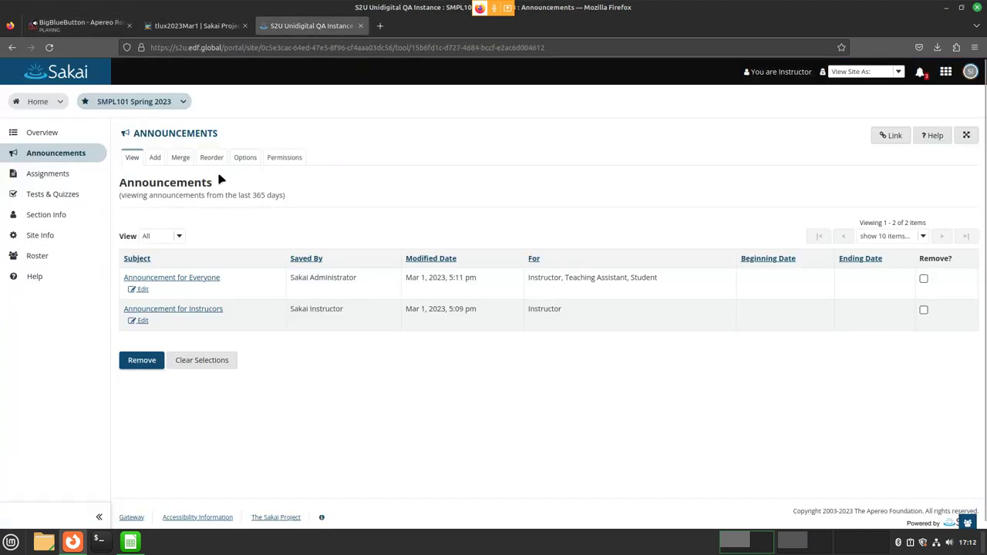
Step: Start an announcement titled "Announcement for Students" with email notification set to "Low - Not received by those who have opted out"
left_click(154, 158)
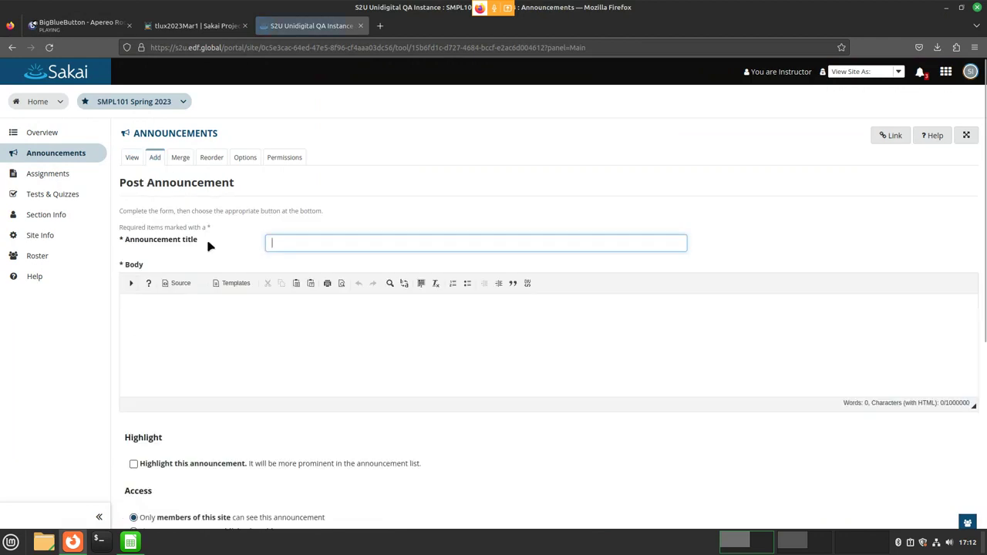
left_click(294, 241)
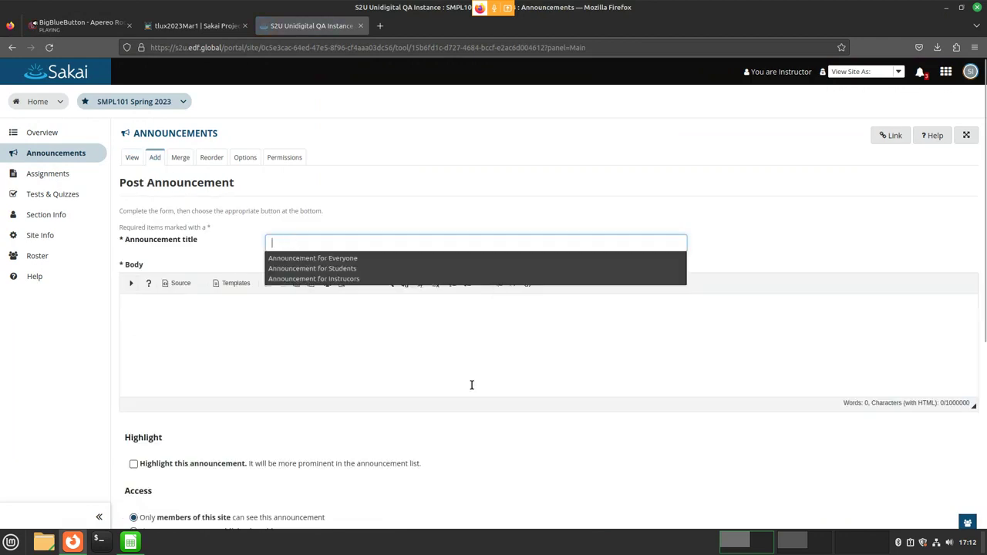
left_click(351, 268)
scroll(360, 266, "down", 5)
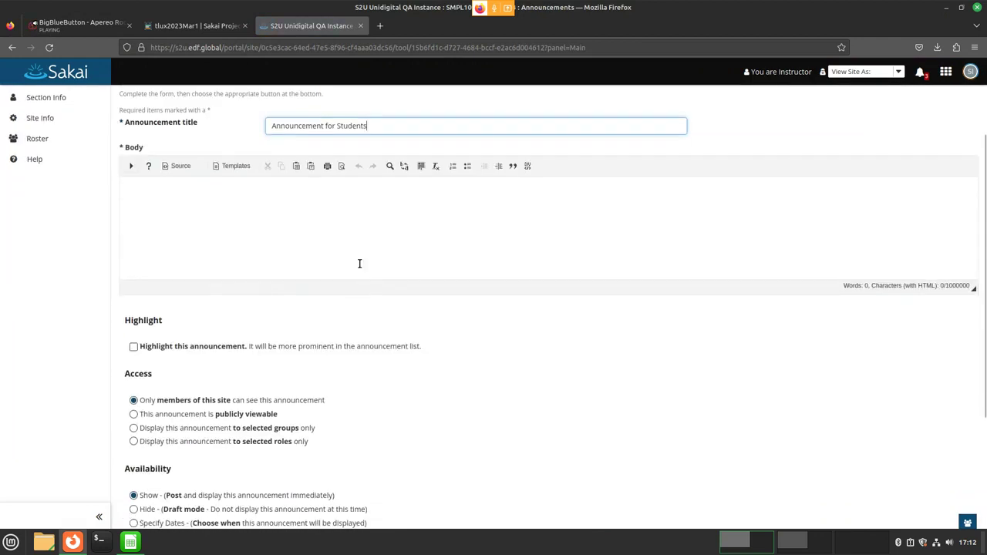
scroll(360, 275, "down", 2)
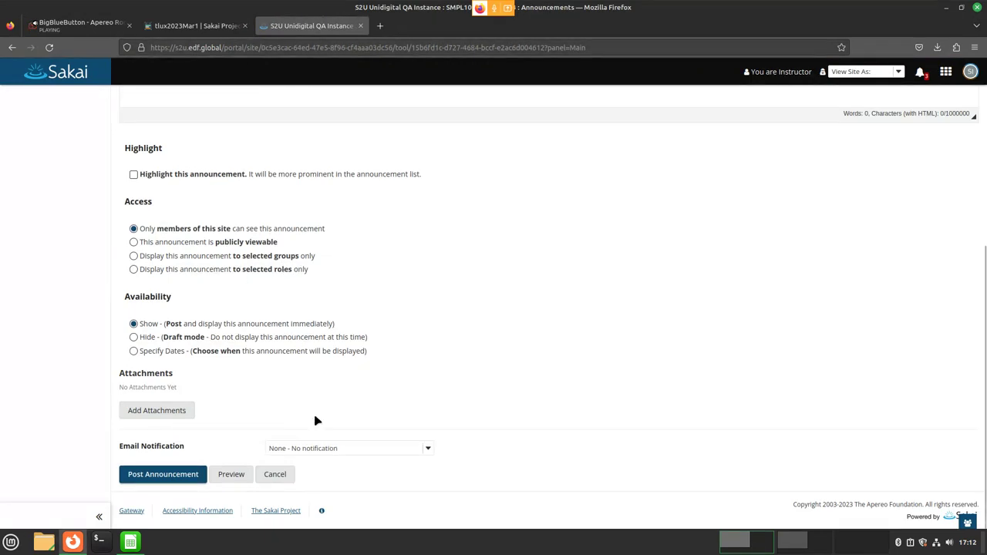
left_click(319, 451)
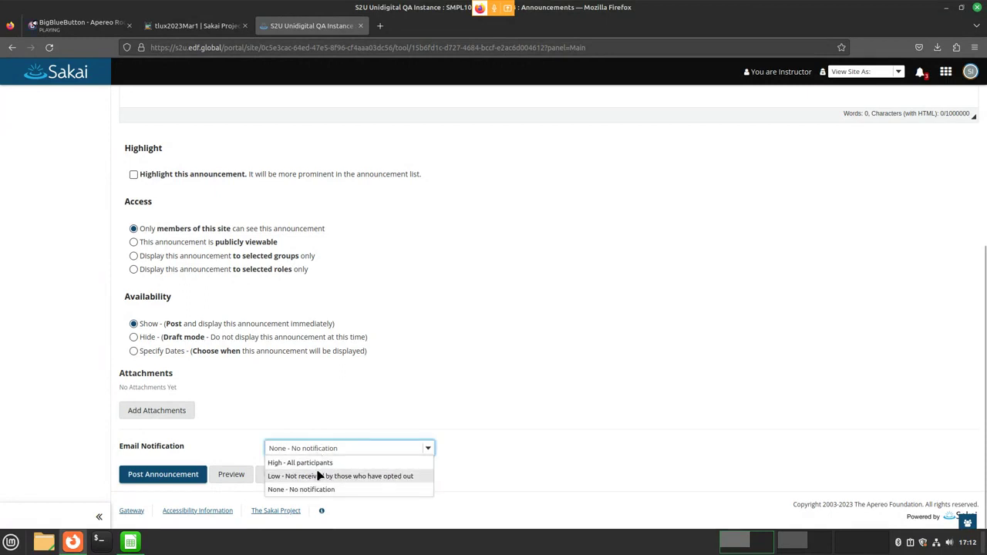
left_click(320, 476)
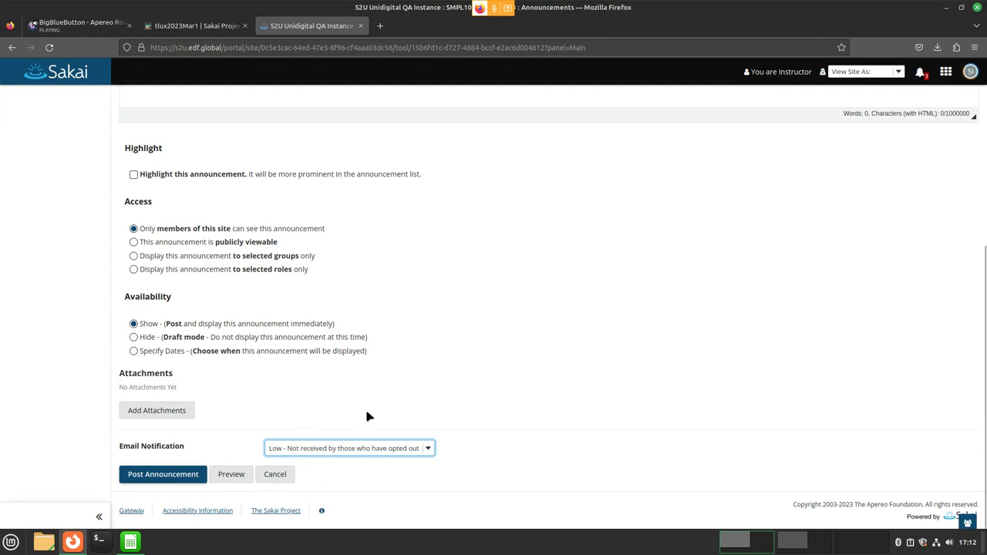
Step: Display the unposted announcement to selected roles only, choosing the Teaching Assistant role
left_click(284, 270)
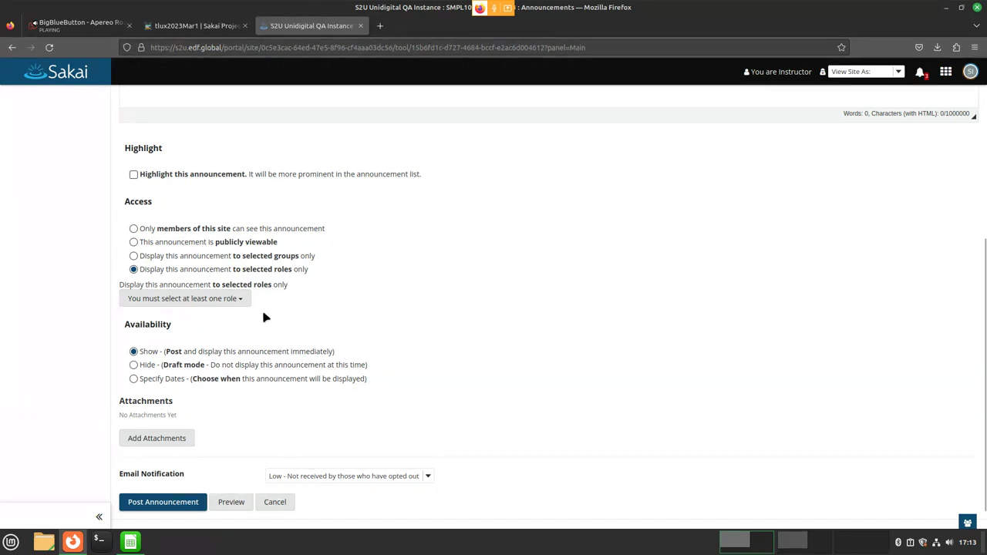
left_click(226, 301)
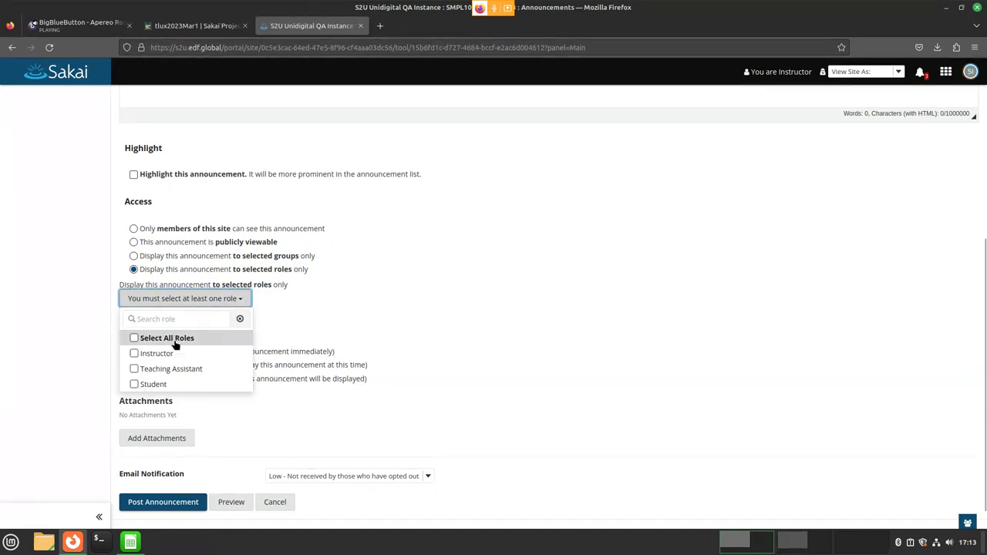
left_click(136, 370)
left_click(246, 423)
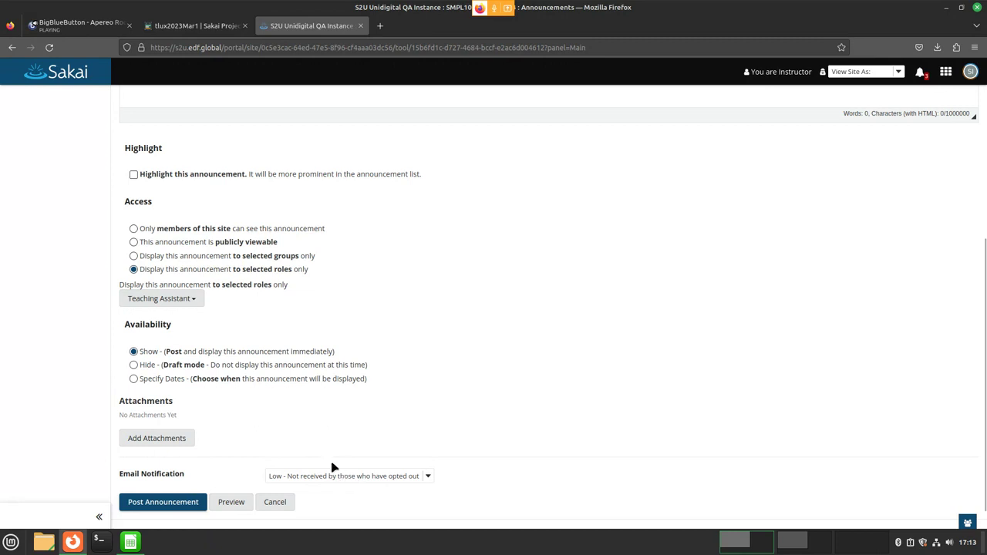
Step: Check the BigBlueButton public chat for new messages and return to the top of the announcement form
left_click(116, 26)
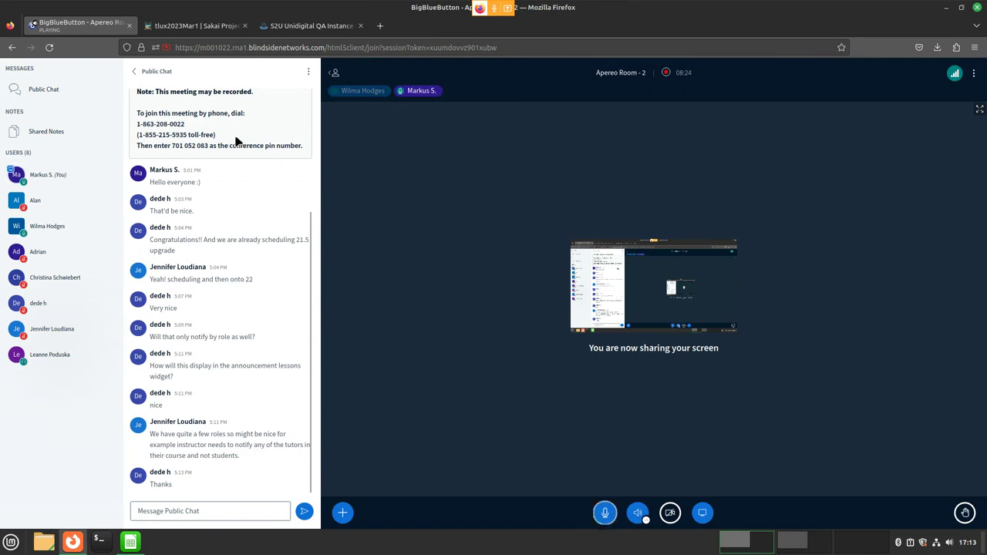
left_click(303, 29)
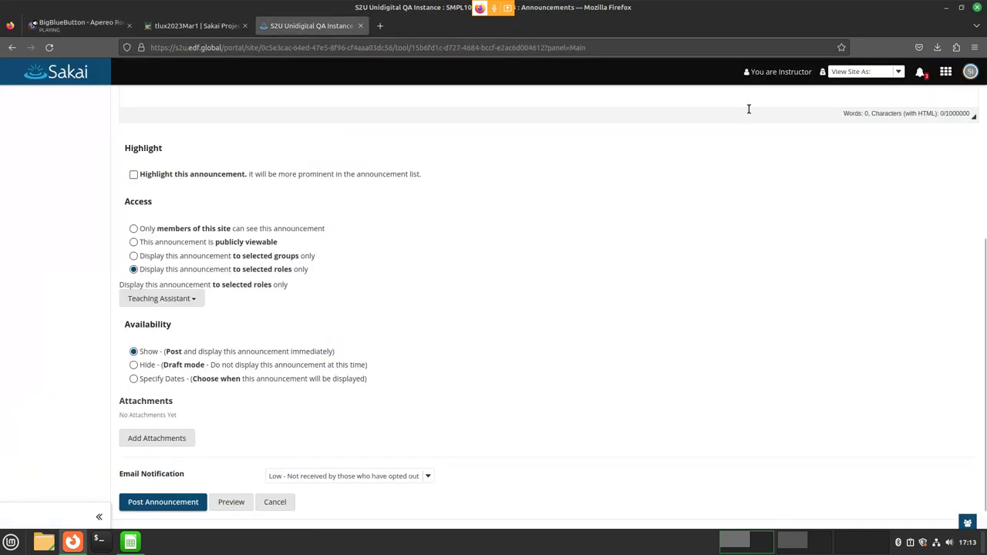
scroll(882, 214, "up", 5)
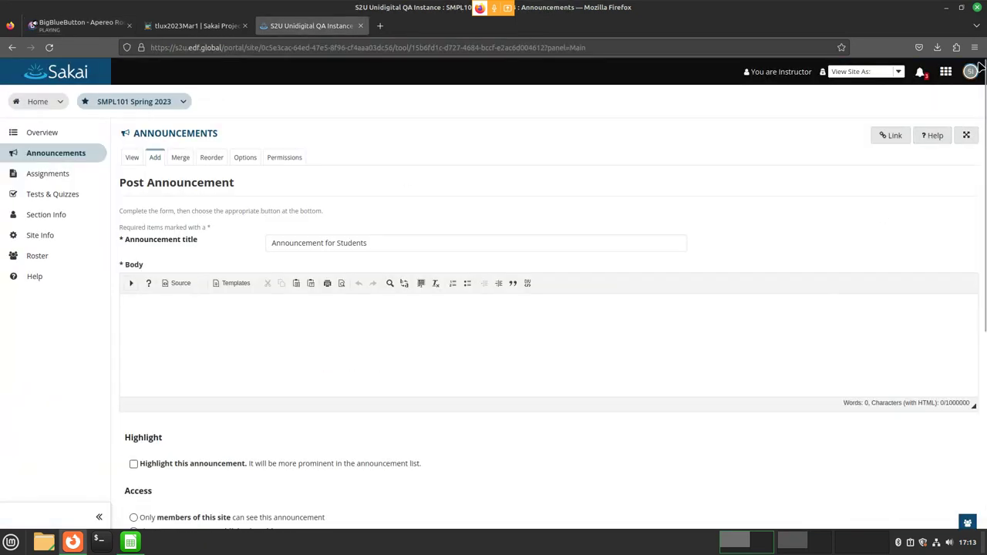
left_click(970, 71)
left_click(517, 203)
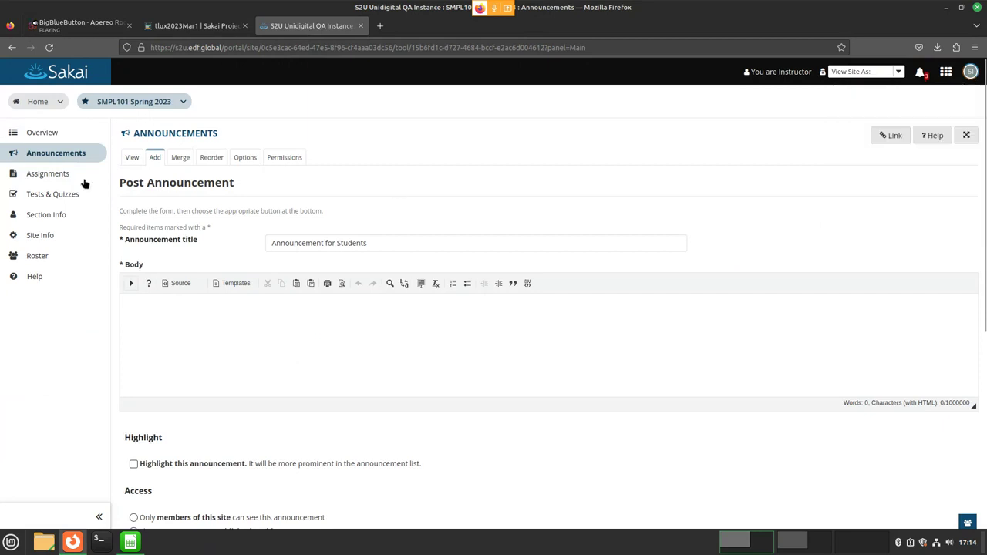
Step: Leave the announcement unposted and open the tool management page of the SMPL101 Spring 2023 site
left_click(61, 236)
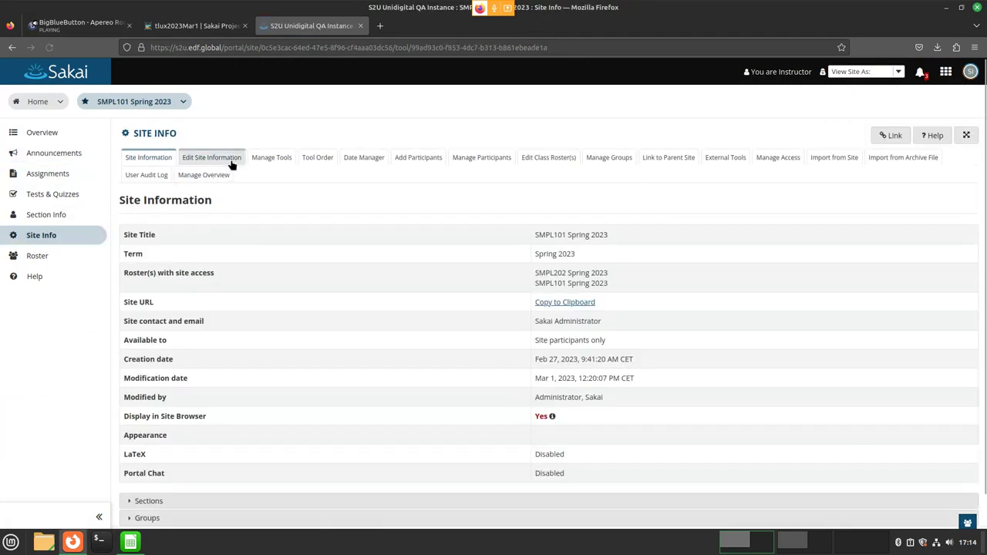
left_click(280, 158)
key("ctrl+d")
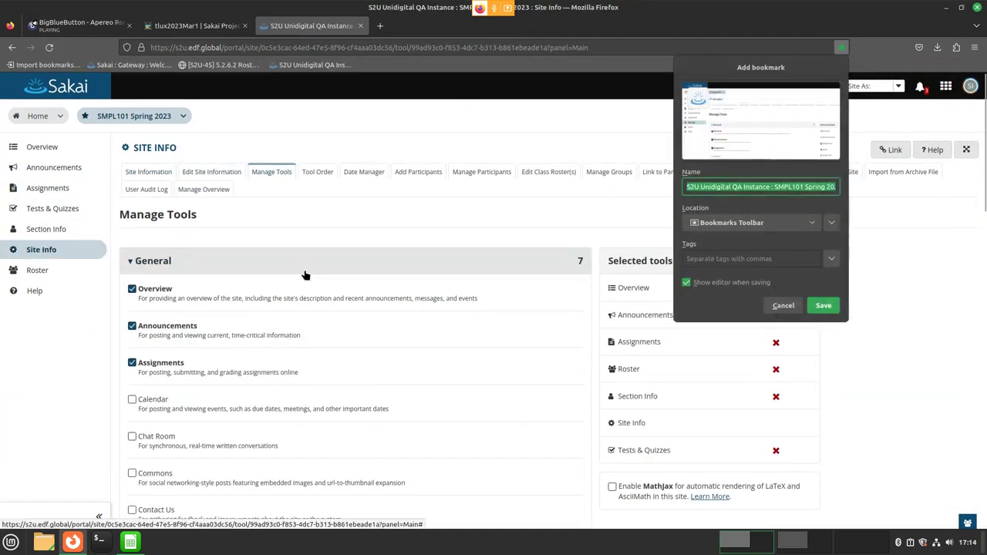
type("tut")
key("Escape")
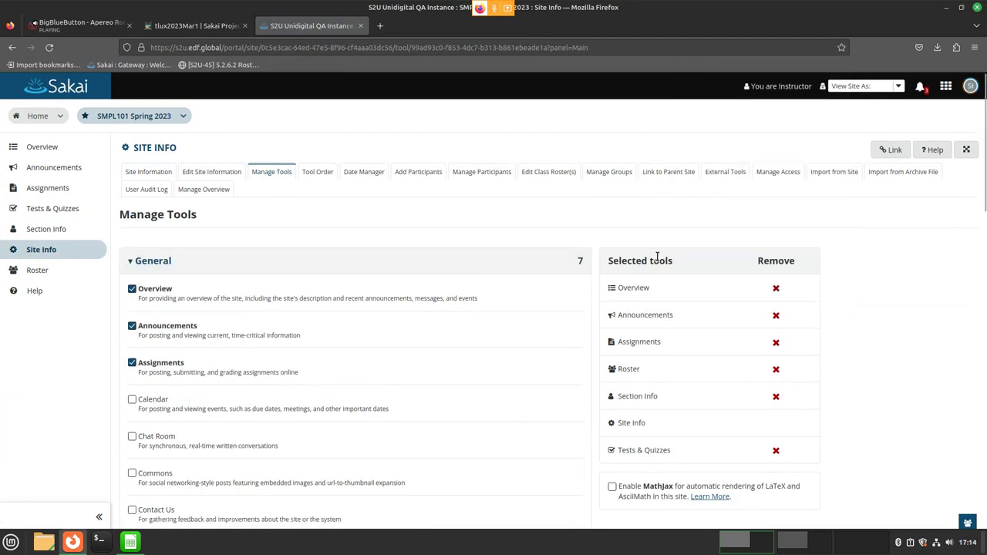
Step: Add the Lessons tool to the SMPL101 Spring 2023 site and confirm the site tool changes
key("ctrl+f")
type("less")
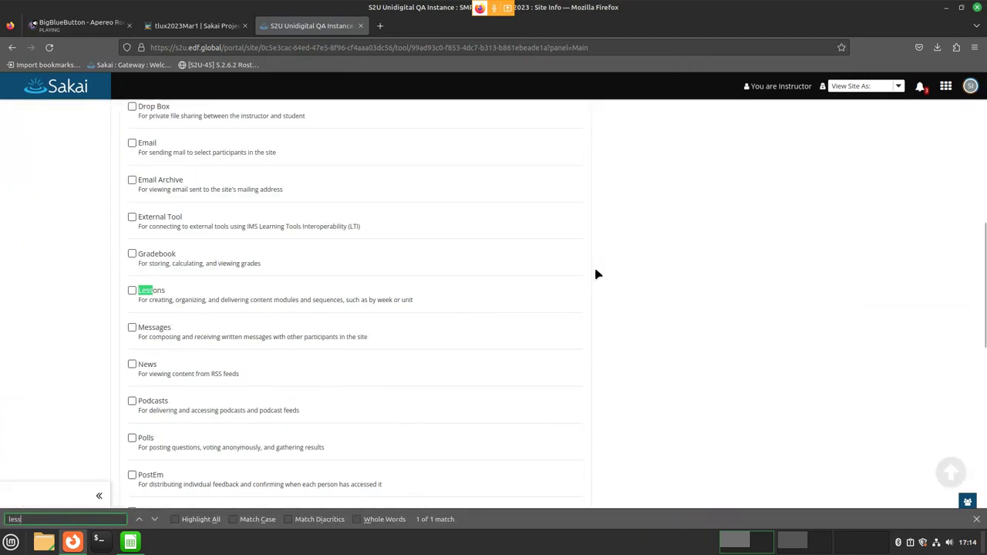
left_click(132, 293)
scroll(178, 354, "down", 10)
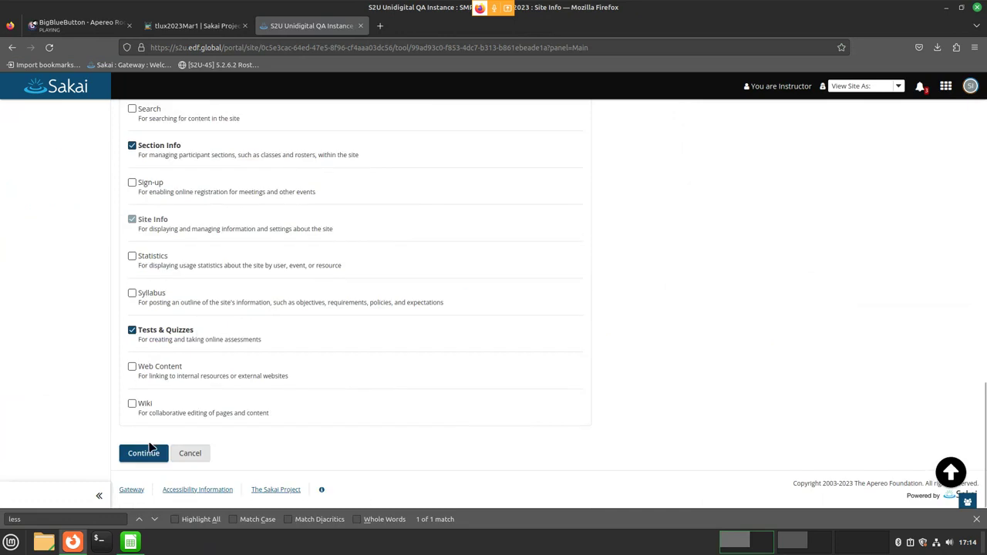
left_click(142, 453)
left_click(154, 294)
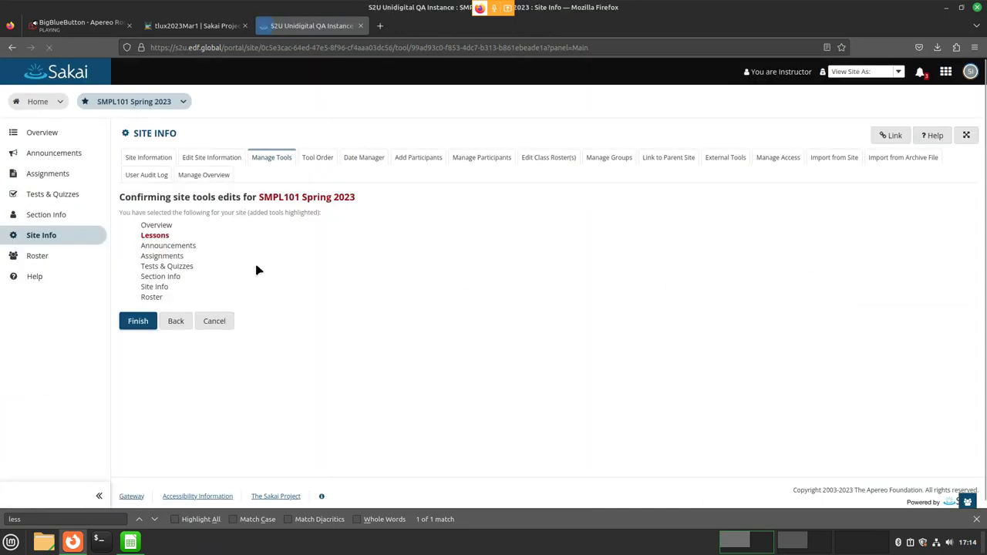
left_click(138, 321)
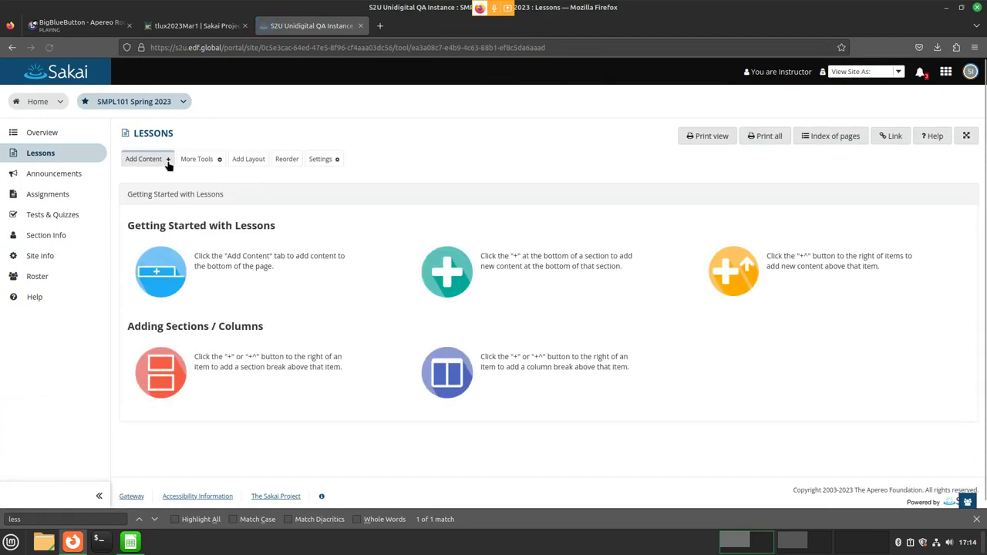
Step: Embed announcements on the new Lessons page, with the number of announcements set to 5
left_click(154, 160)
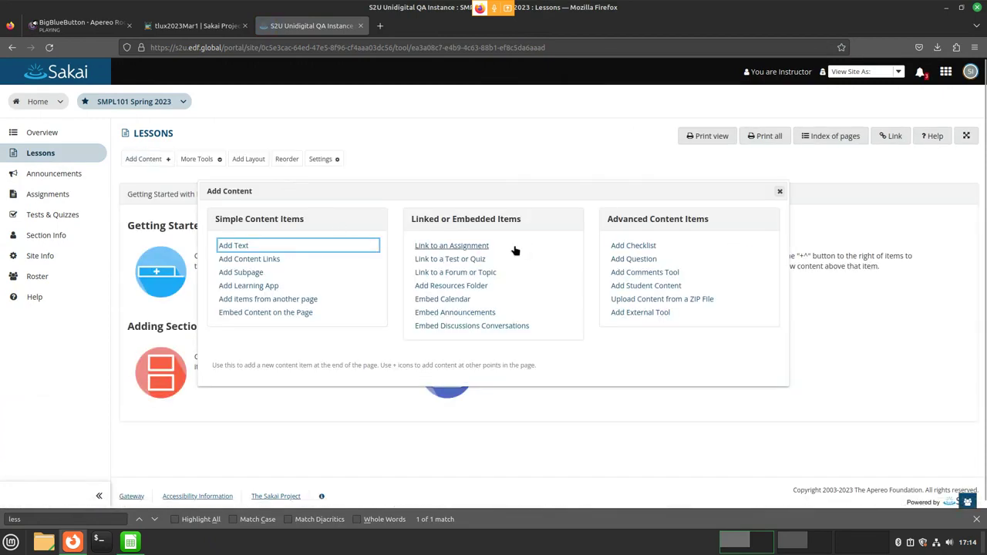
left_click(463, 313)
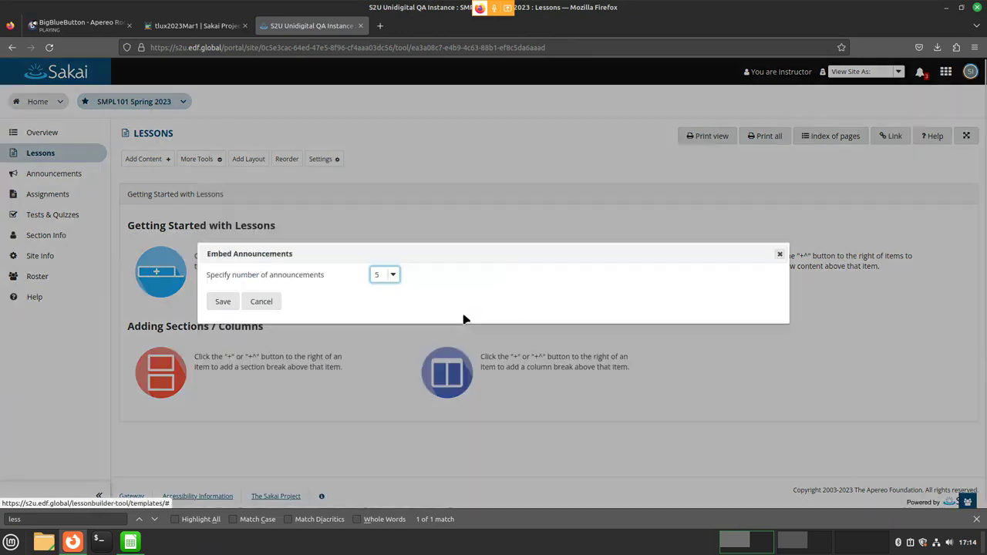
left_click(223, 302)
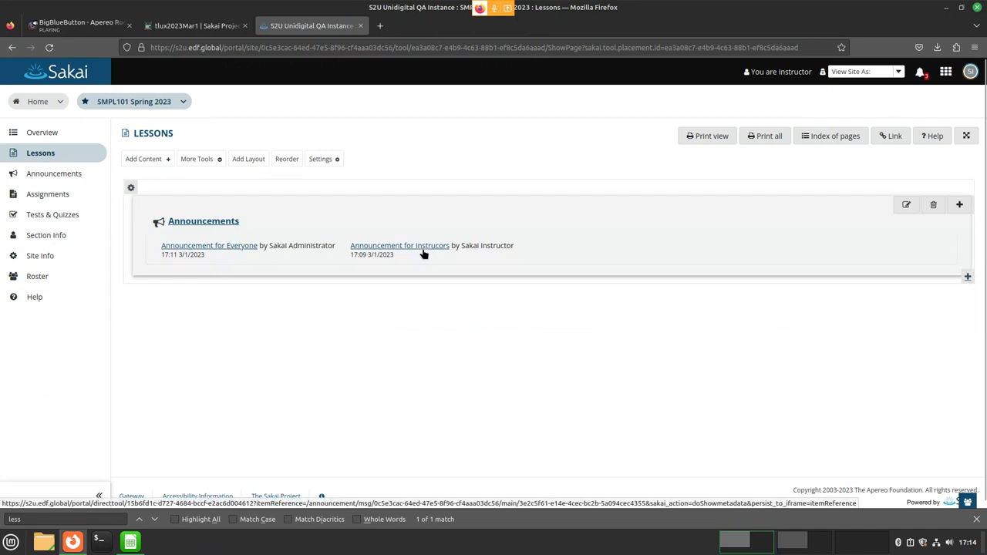
Step: Log out, sign in with the saved student login, and view the Lessons page of SMPL101 Spring 2023
left_click(970, 72)
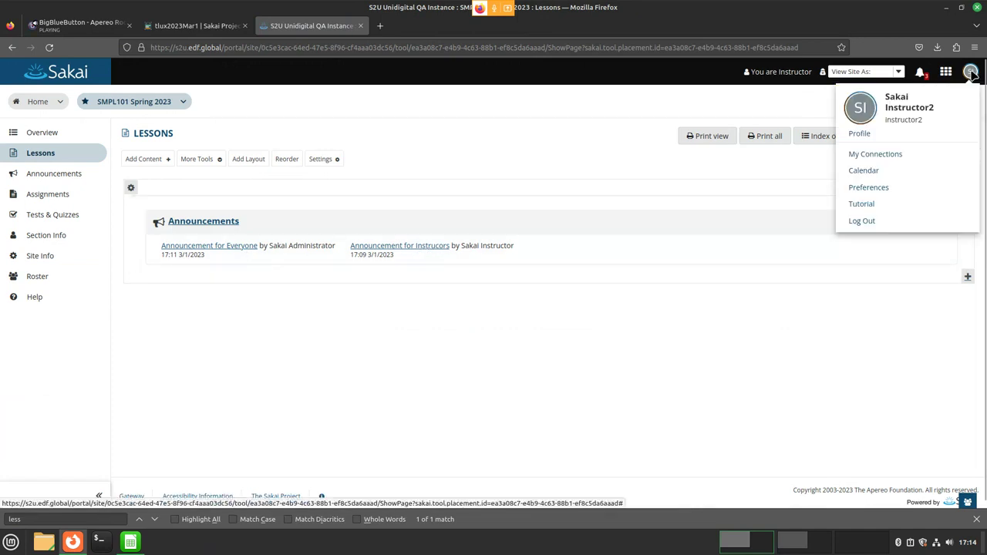
left_click(869, 221)
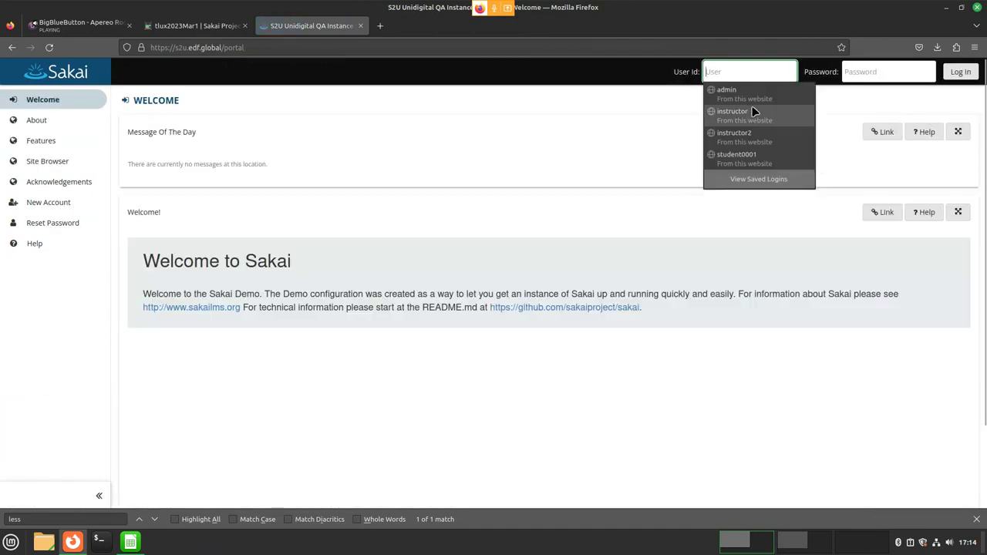
left_click(771, 155)
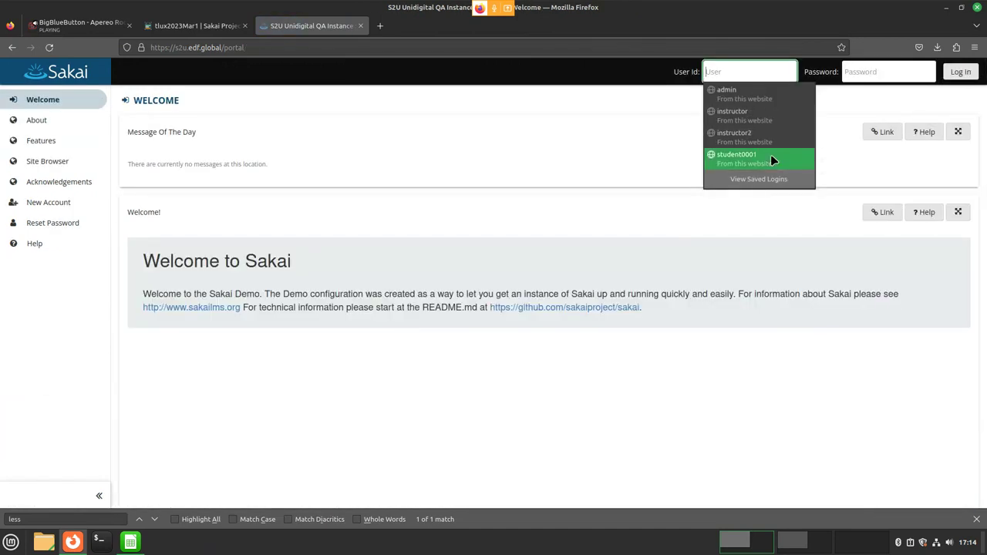
left_click(960, 72)
left_click(126, 101)
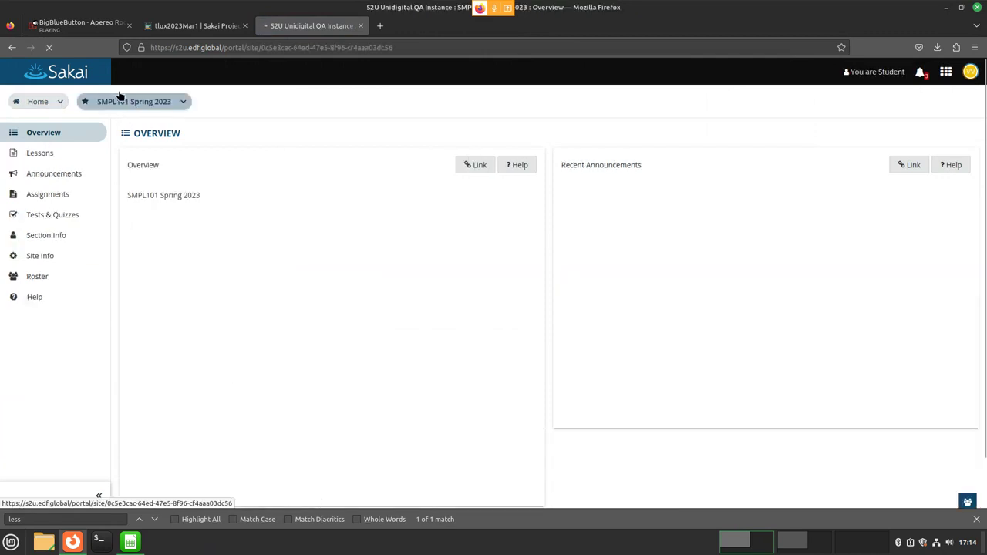
left_click(68, 156)
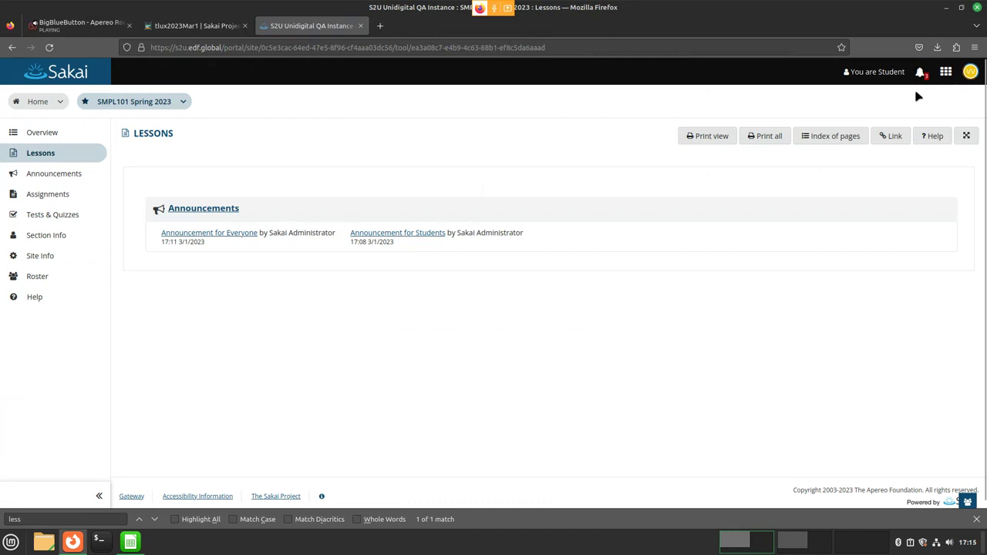
Step: Log out of the student account, sign in with the saved second instructor login, and view the SMPL101 Lessons page
left_click(971, 72)
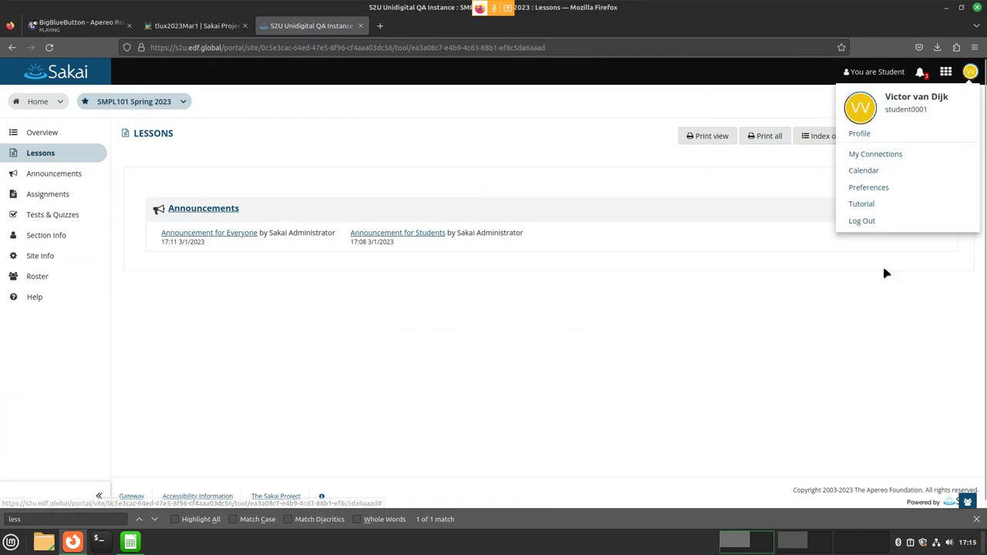
left_click(864, 222)
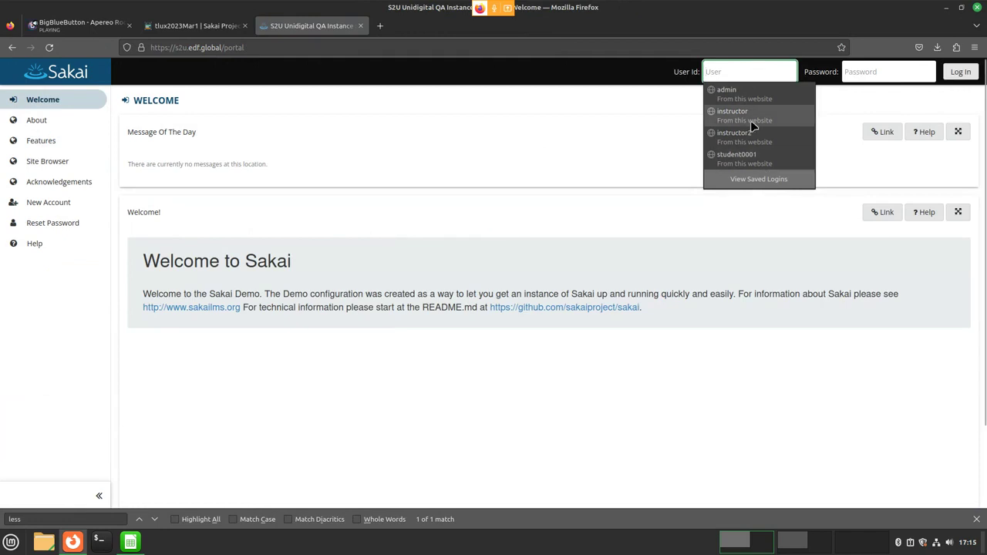
left_click(750, 133)
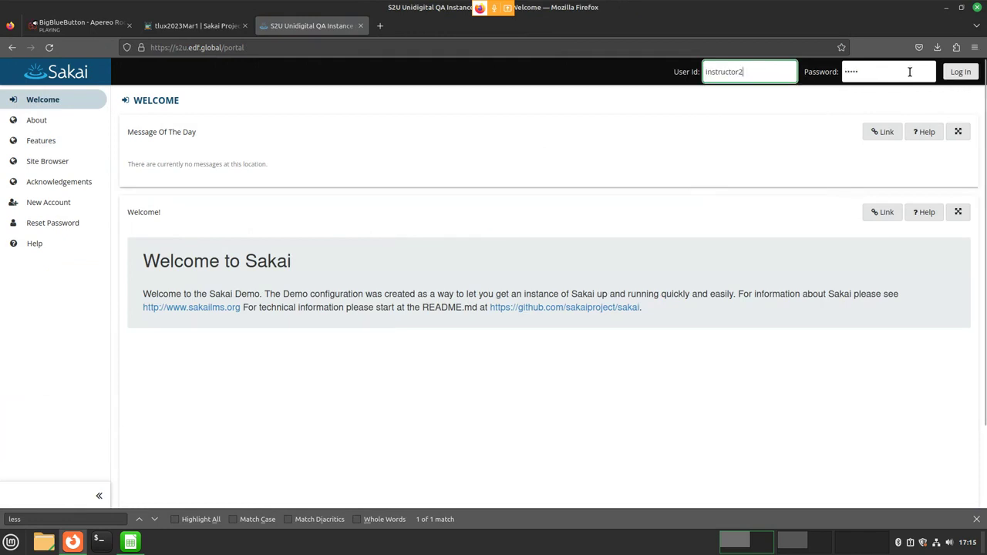
left_click(960, 71)
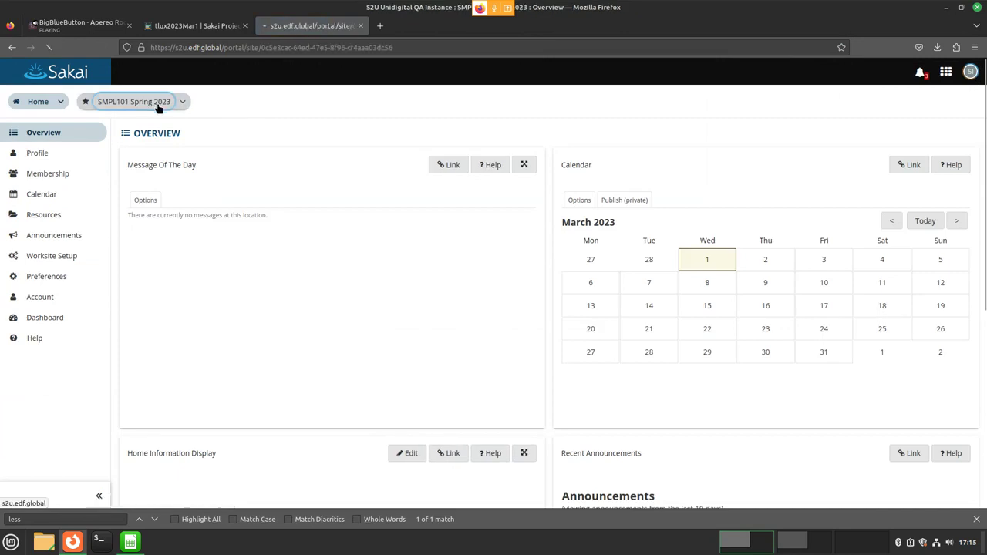
left_click(42, 152)
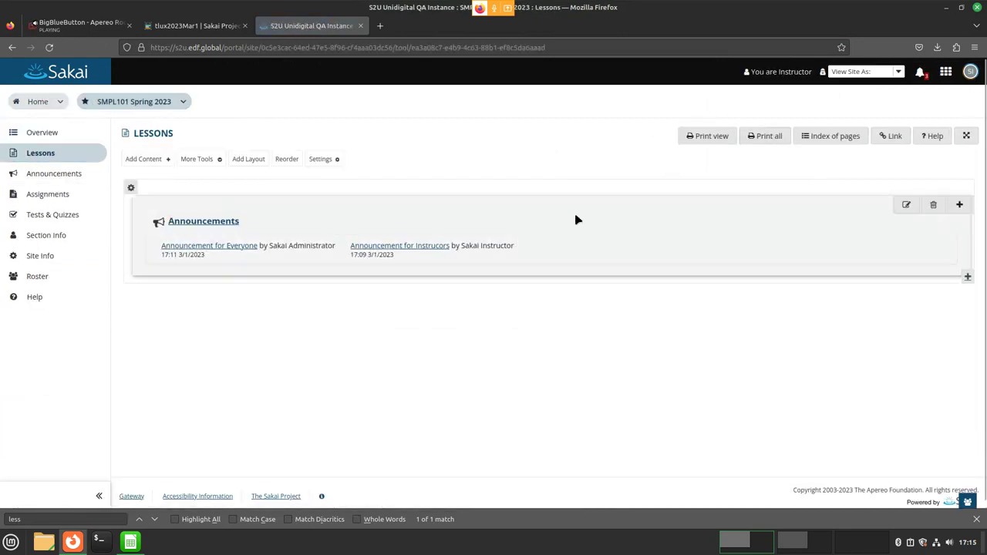
Step: View the Lessons page from another site role's perspective and check the embedded announcements
left_click(891, 71)
left_click(881, 112)
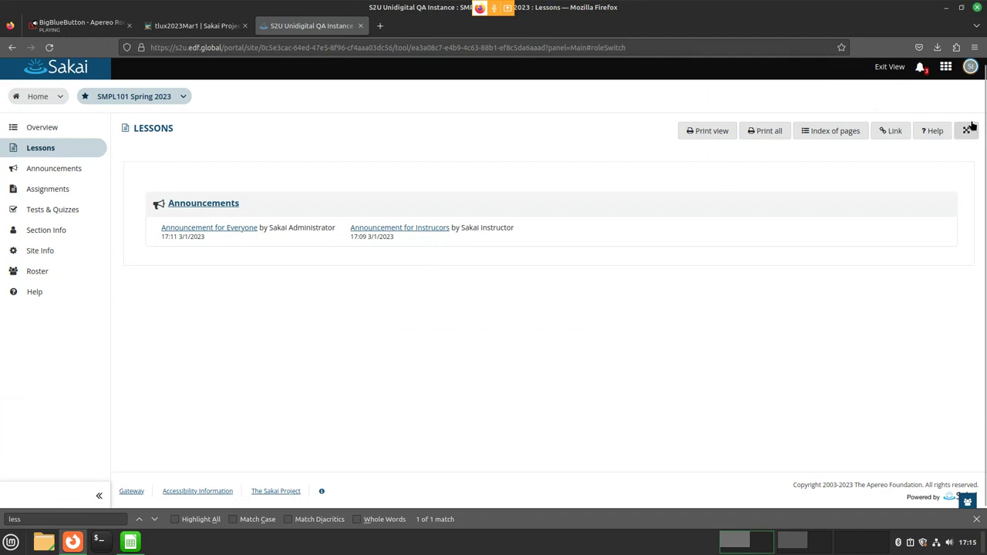
scroll(887, 85, "up", 1)
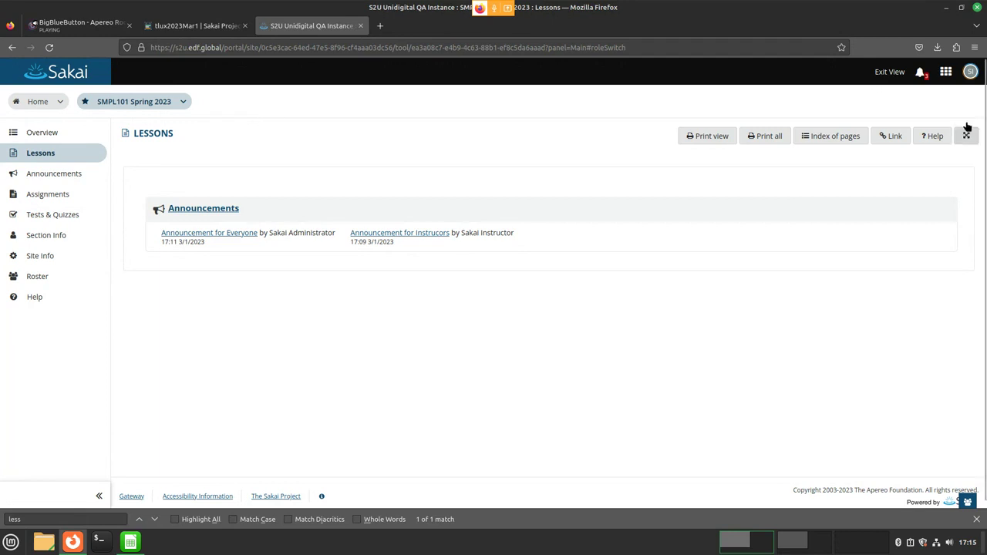
Step: Log out of the instructor account, sign in with the saved admin login, and open the Administration Workspace
left_click(971, 71)
left_click(856, 223)
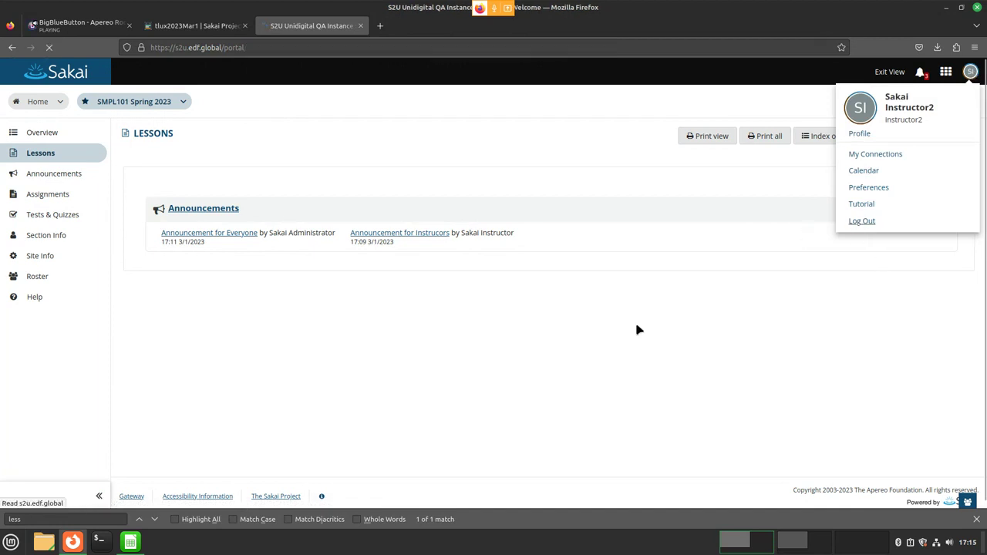
left_click(747, 98)
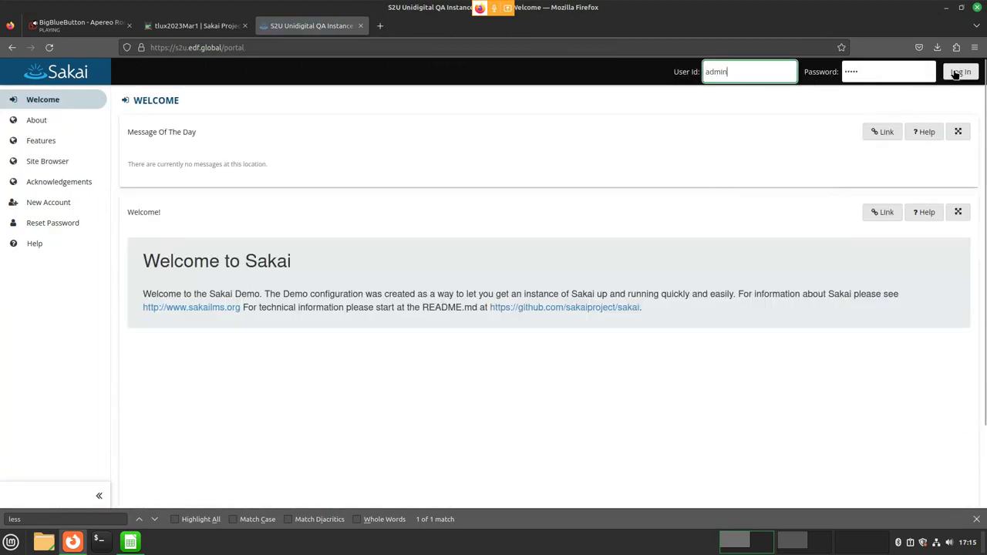
left_click(958, 73)
left_click(381, 104)
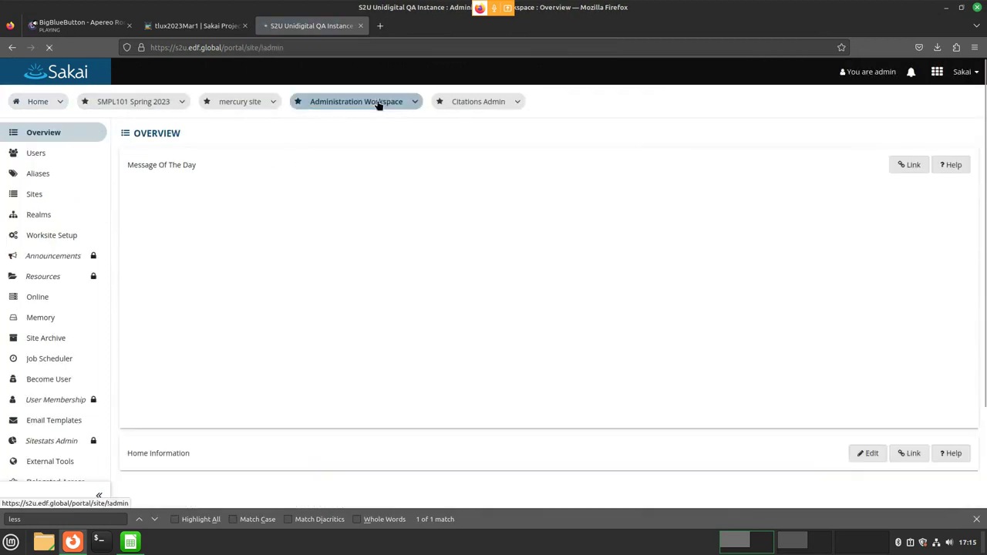
Step: Examine the access and availability options on a new announcement form in the Administration Workspace, then return to the BigBlueButton meeting
scroll(81, 216, "down", 2)
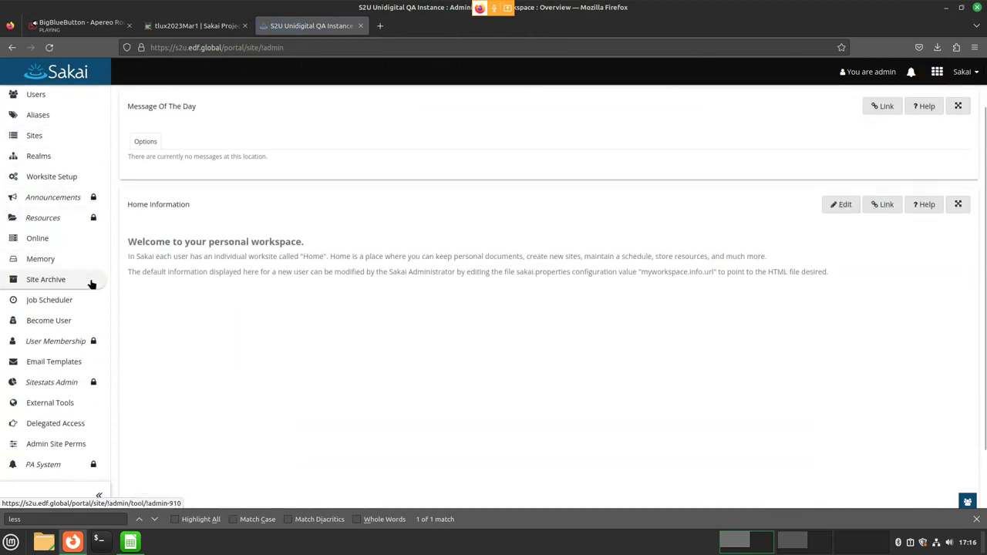
left_click(70, 197)
left_click(154, 158)
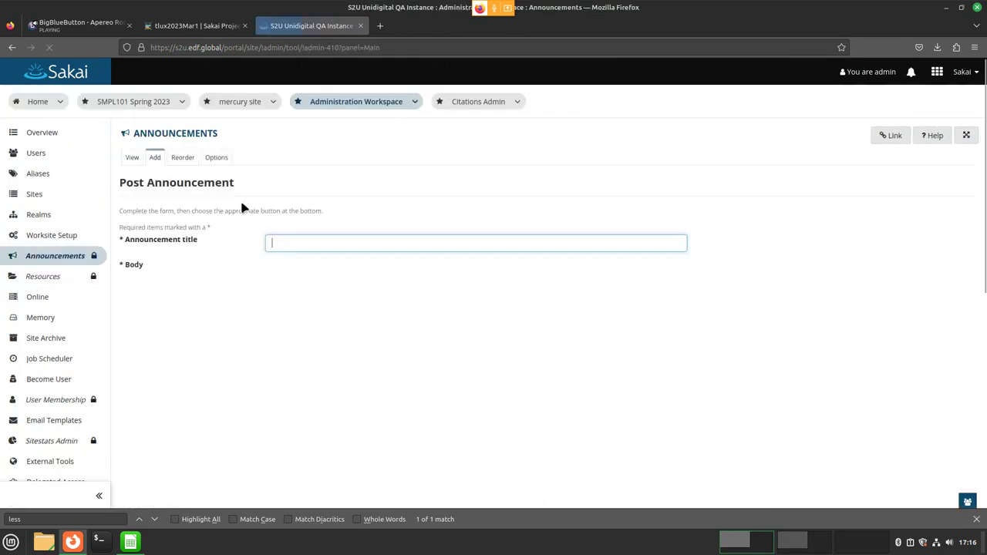
scroll(300, 251, "down", 5)
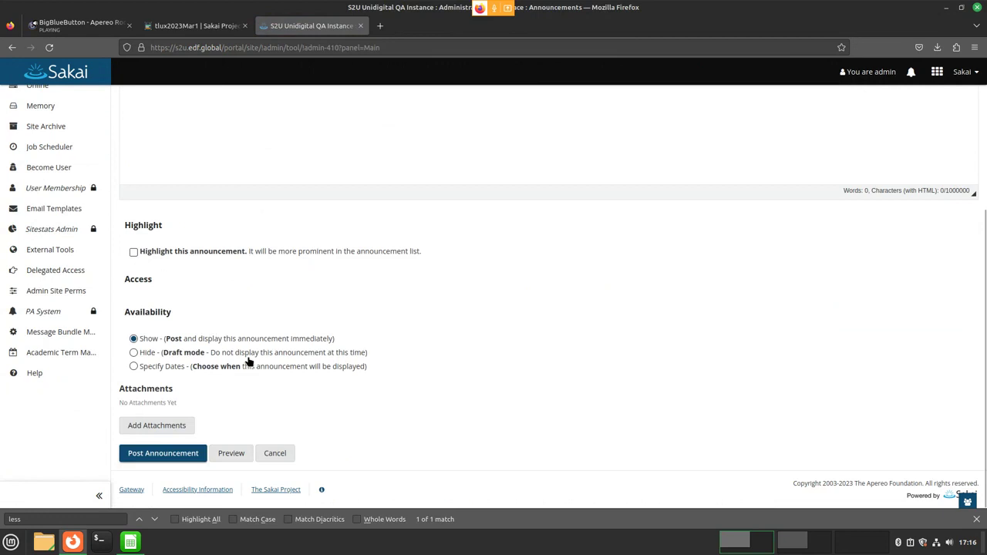
scroll(262, 381, "up", 5)
scroll(280, 393, "down", 1)
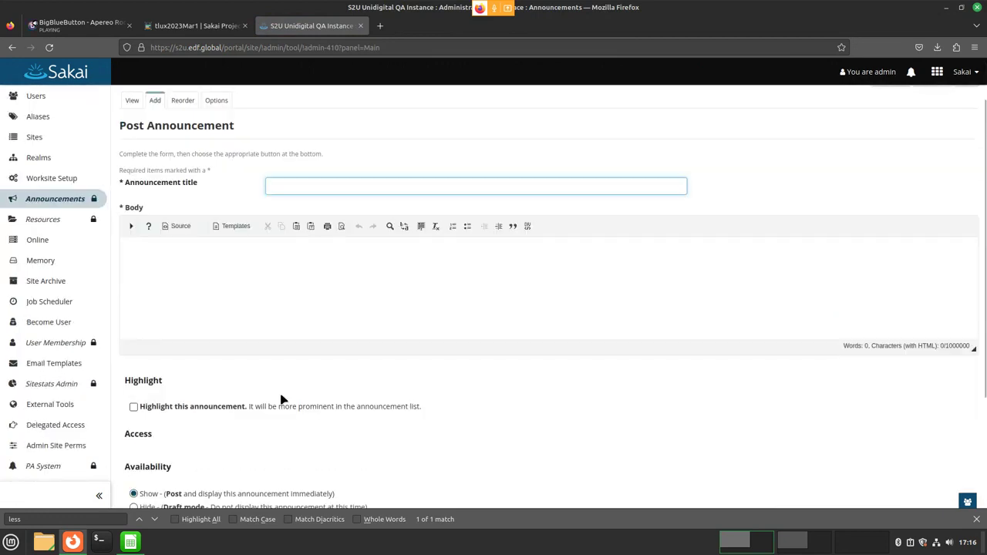
scroll(284, 394, "down", 1)
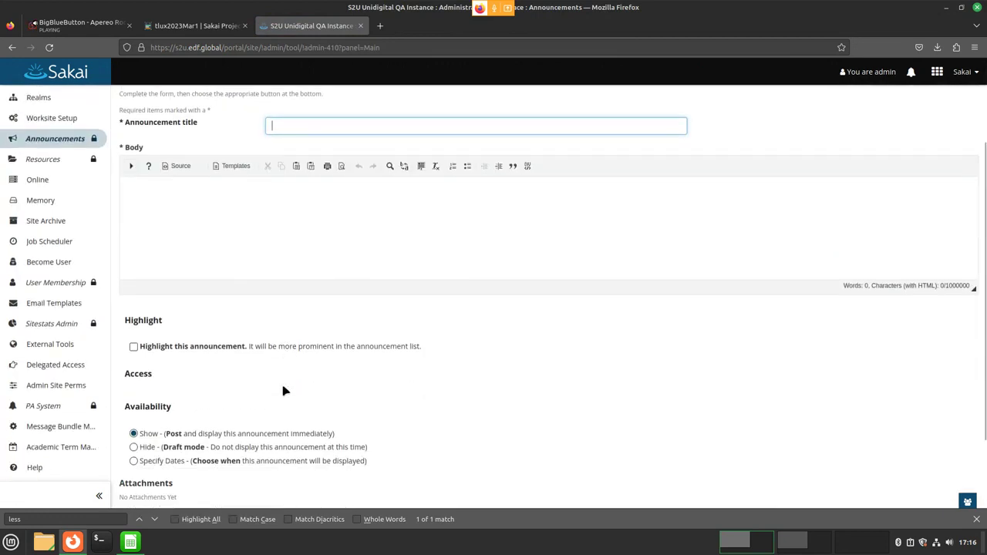
scroll(282, 379, "down", 1)
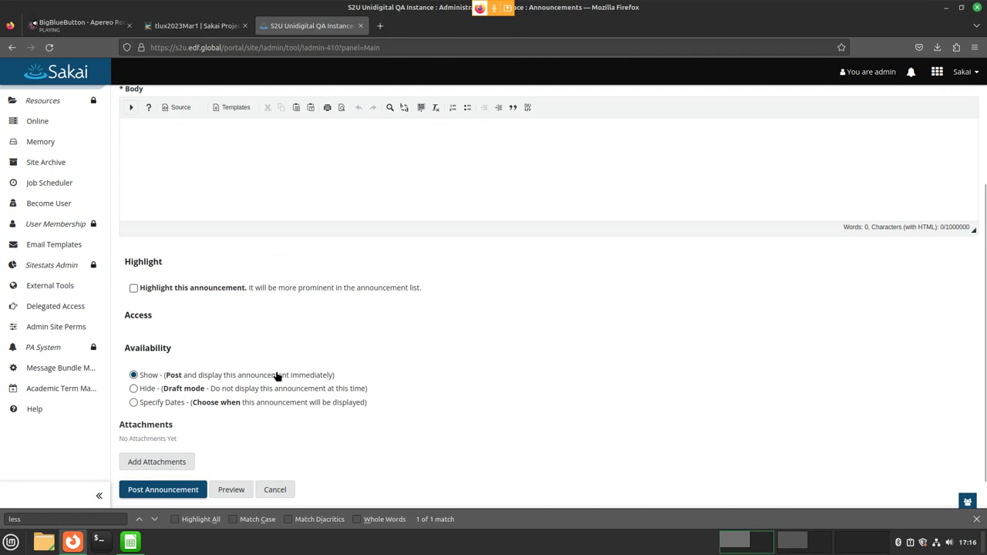
left_click(112, 28)
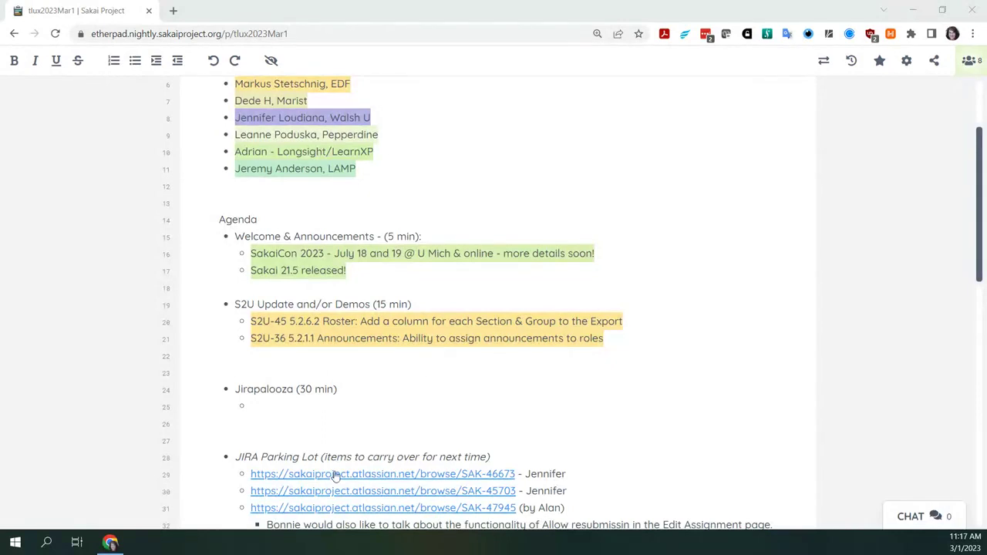
Step: Move the SAK-46673 entry from the JIRA Parking Lot list to the empty bullet under Jirapalooza in the meeting notes
scroll(626, 440, "down", 1)
scroll(627, 440, "down", 1)
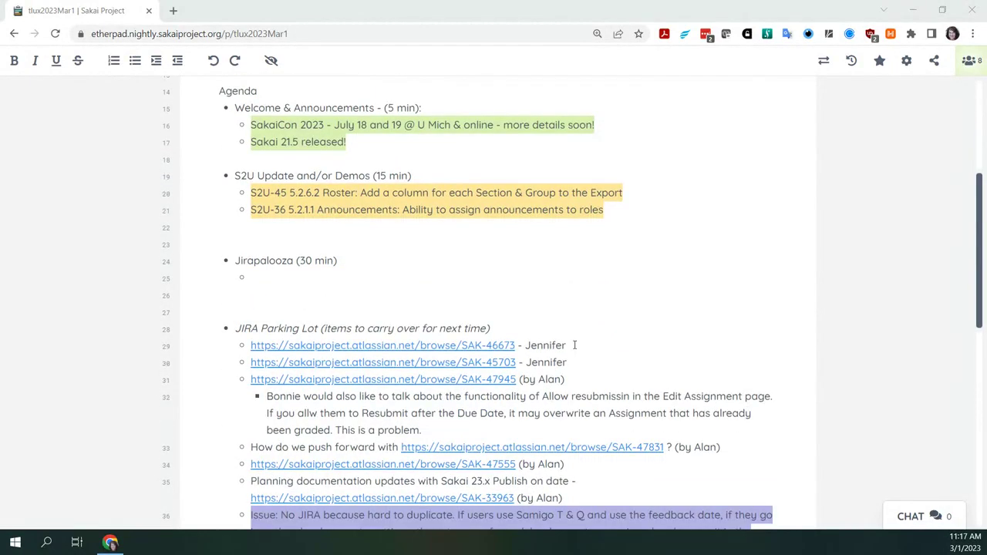
left_click_drag(571, 345, 249, 352)
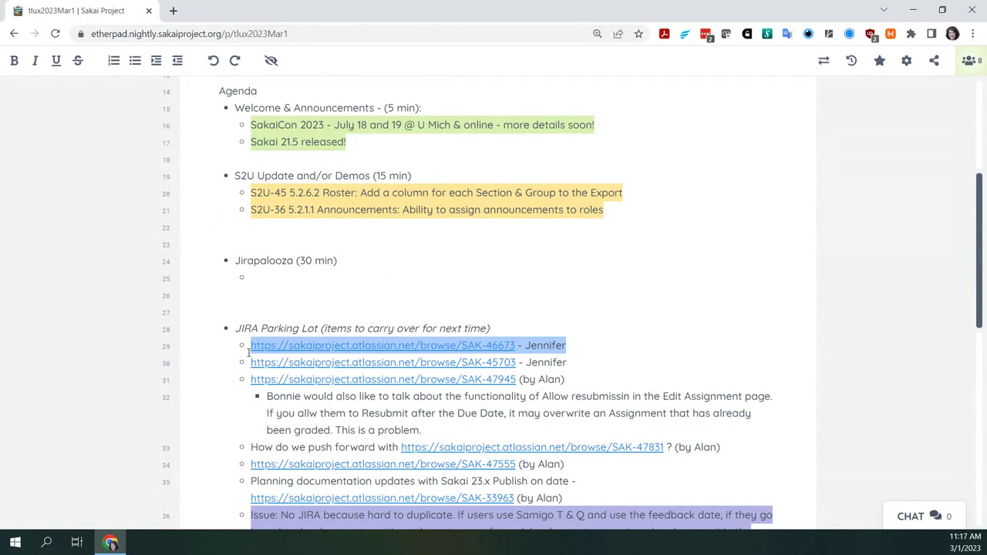
key("ctrl+x")
left_click(267, 275)
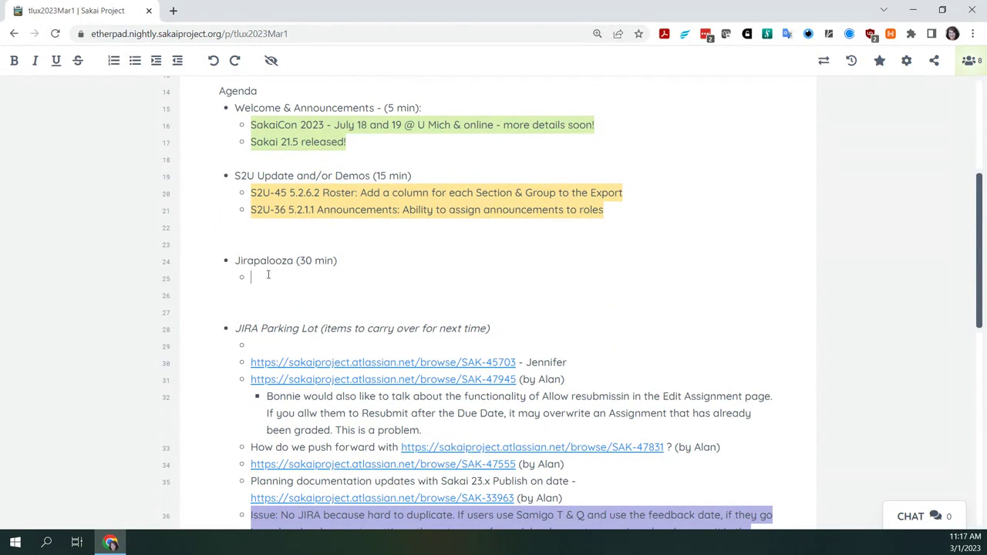
key("ctrl+v")
Step: Open the SAK-46673 issue in Jira from the notes, select its web address, and switch to the other window
left_click(347, 280)
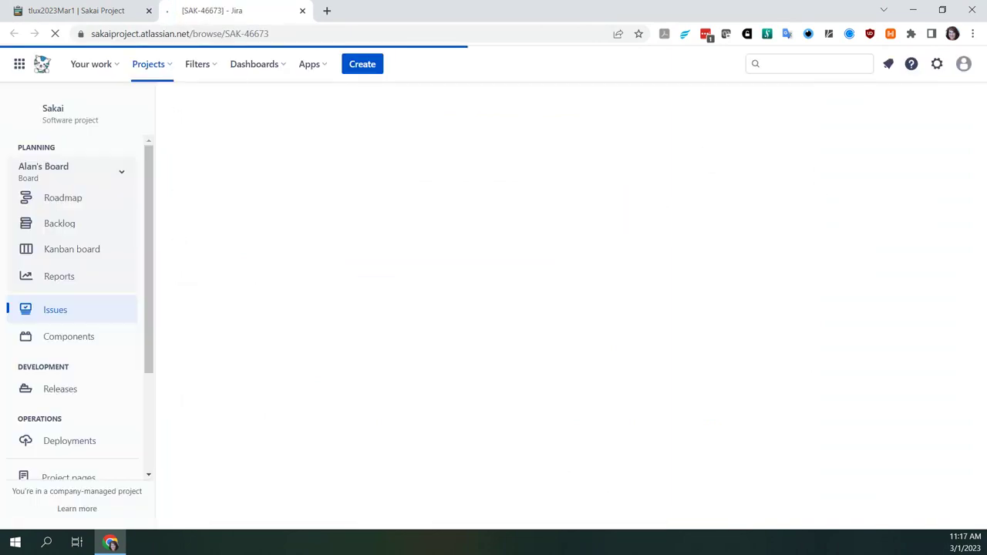
left_click(129, 34)
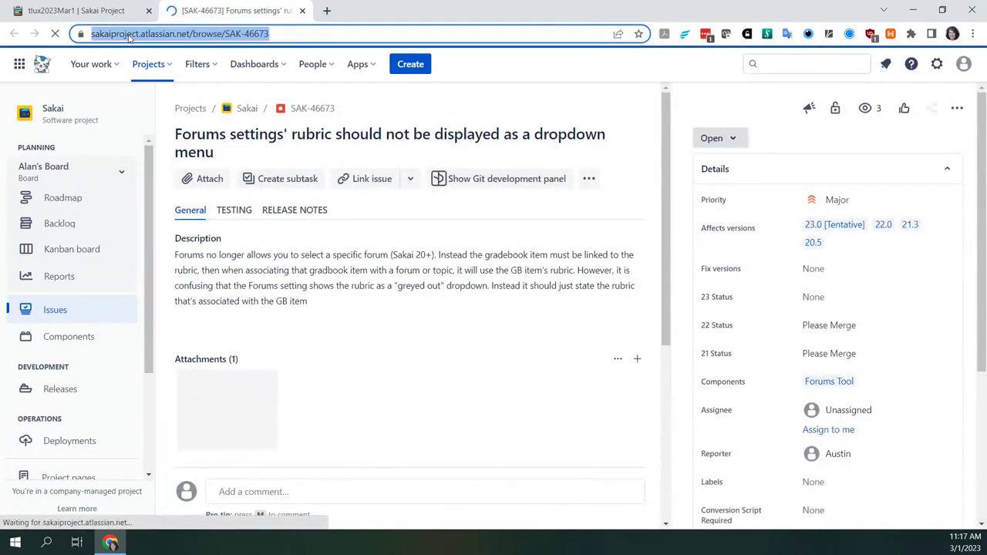
key("alt+Tab")
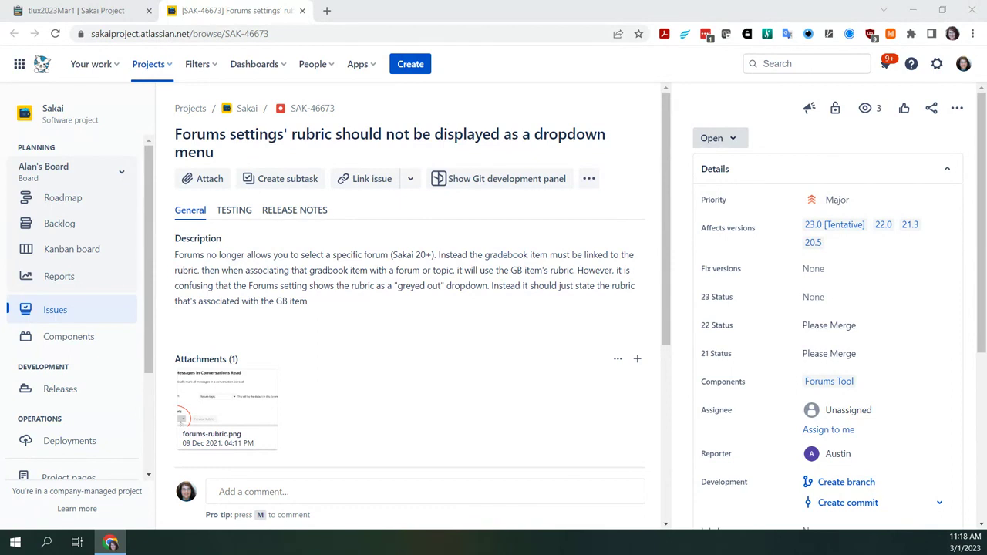
Step: Examine the attached forums-rubric.png screenshot in the SAK-46673 issue, focusing on the Grading Rubric setting
left_click(223, 413)
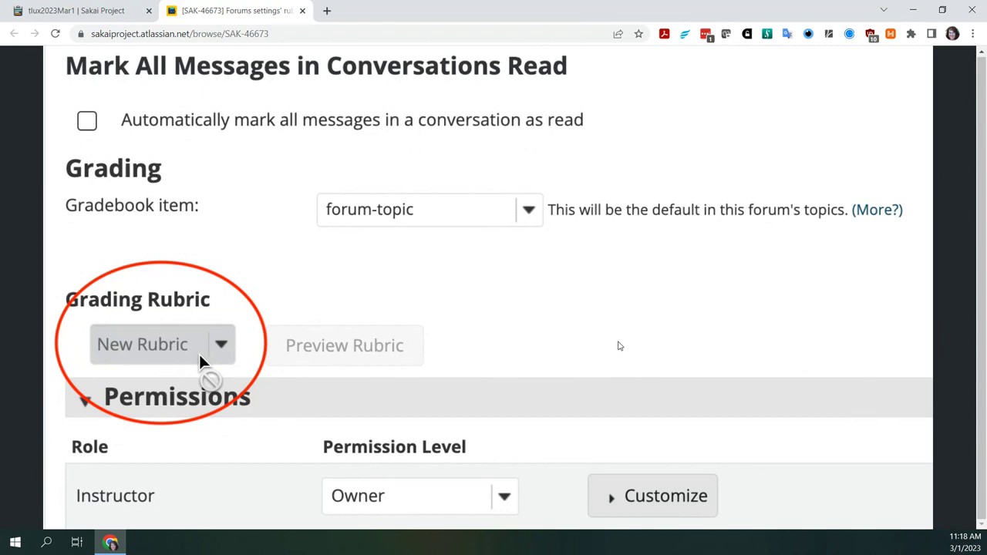
mouse_move(534, 147)
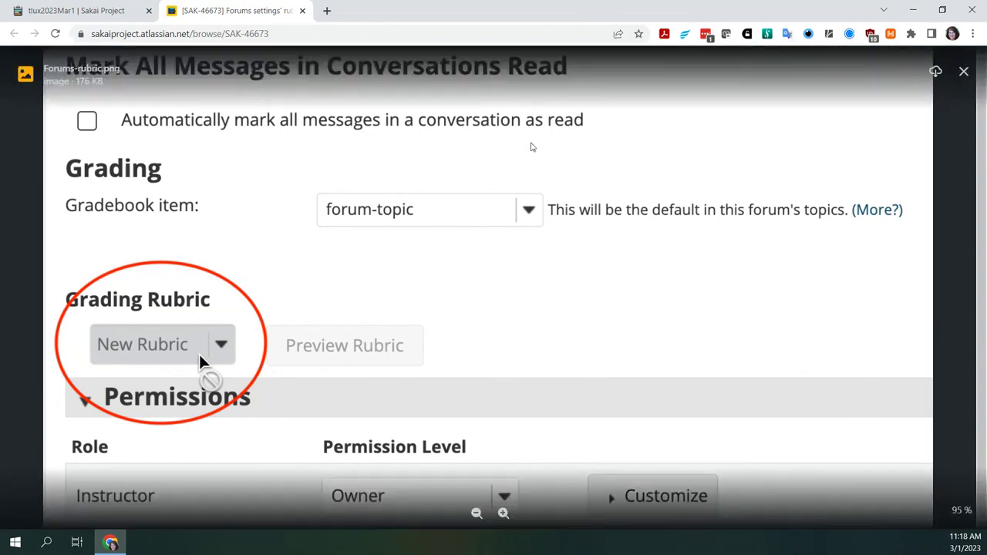
left_click(965, 72)
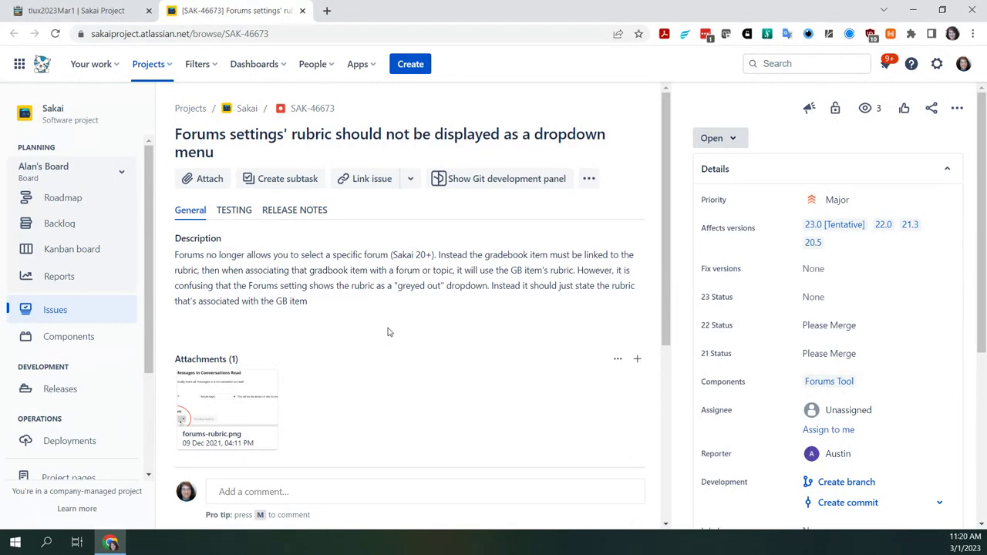
left_click(227, 405)
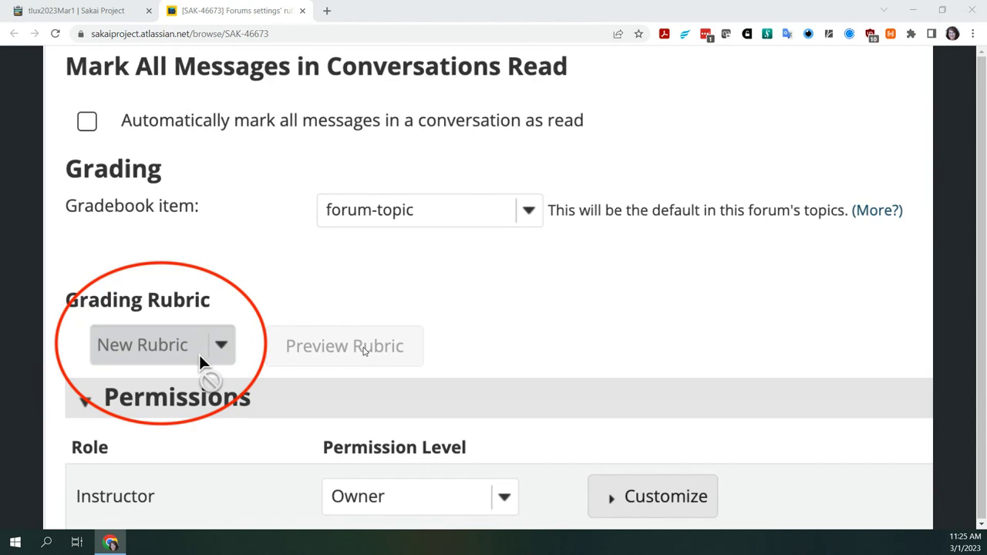
mouse_move(365, 351)
Step: Add a sub-bullet under the SAK-46673 entry in the meeting notes: "Grading Rubrics must first be assigned within the Gradebook. (?)"
left_click(77, 10)
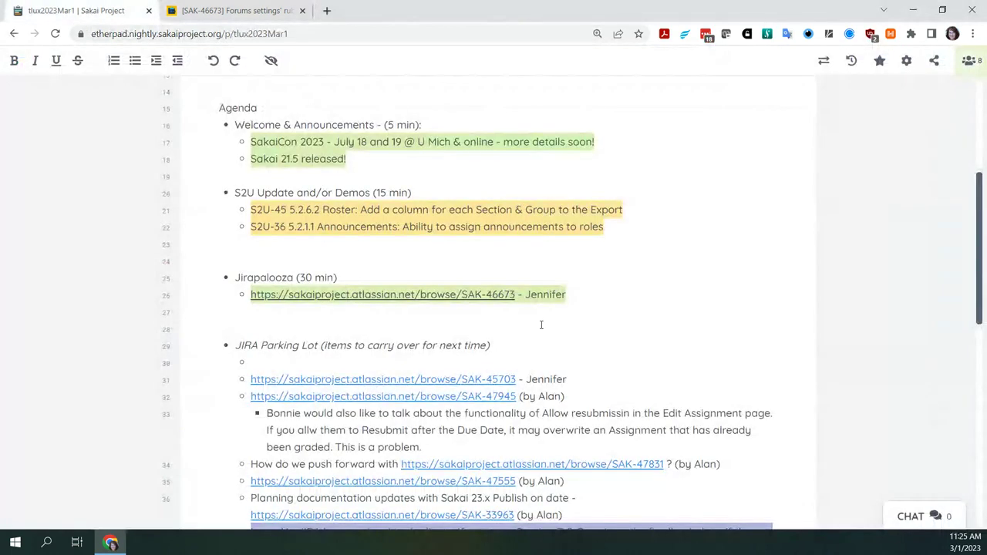
left_click(592, 296)
key("Return")
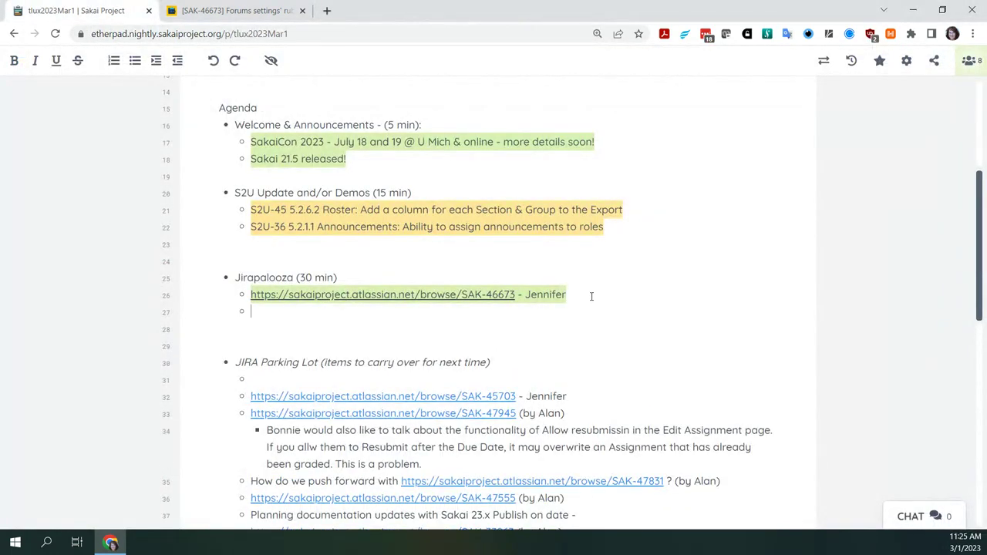
key("Tab")
key("ctrl+v")
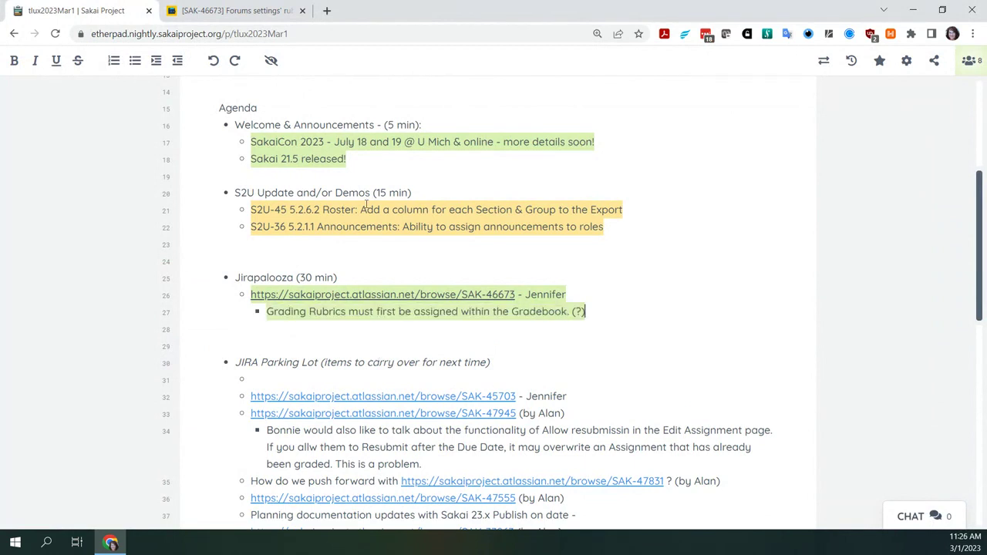
Step: Add a second sub-bullet under the SAK-46673 entry reading "Remove dropdown, only show preview if rubric selected"
left_click(216, 14)
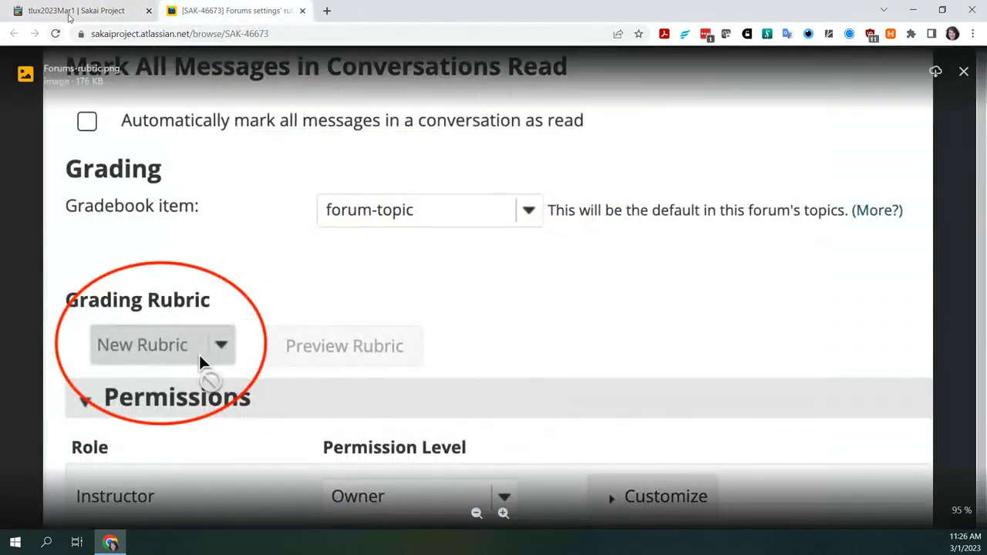
left_click(69, 15)
key("Return")
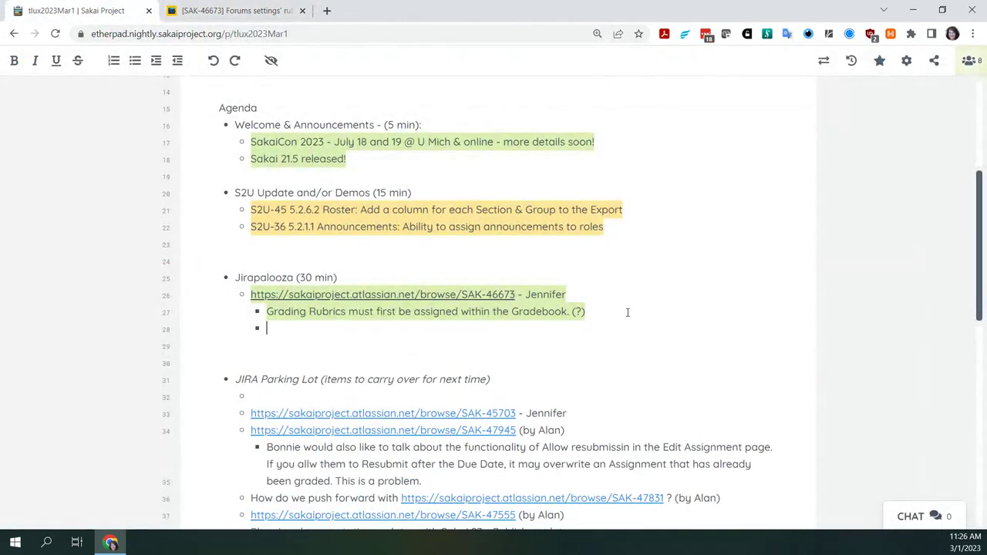
type("REMOVE")
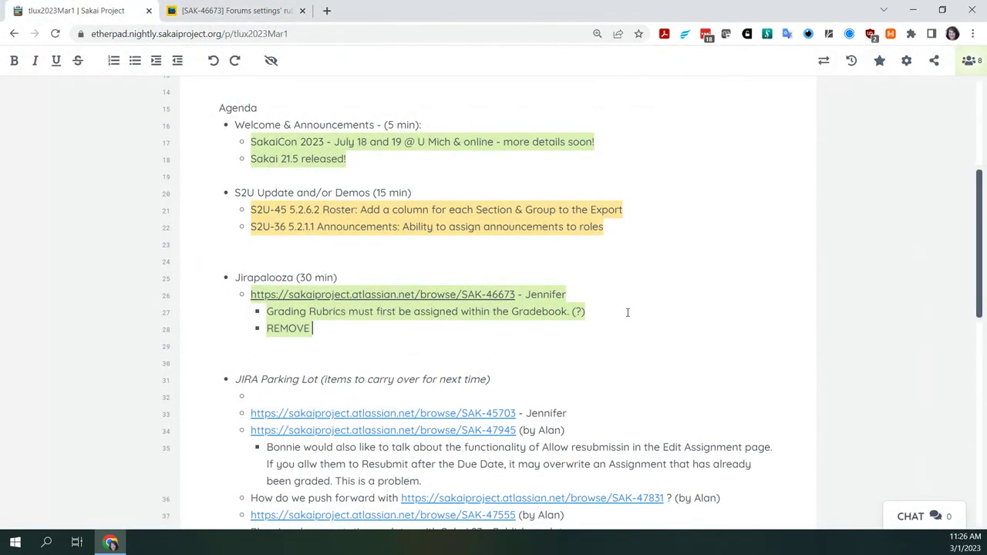
key("BackSpace")
key("BackSpace")
key("BackSpace")
key("BackSpace")
key("BackSpace")
key("BackSpace")
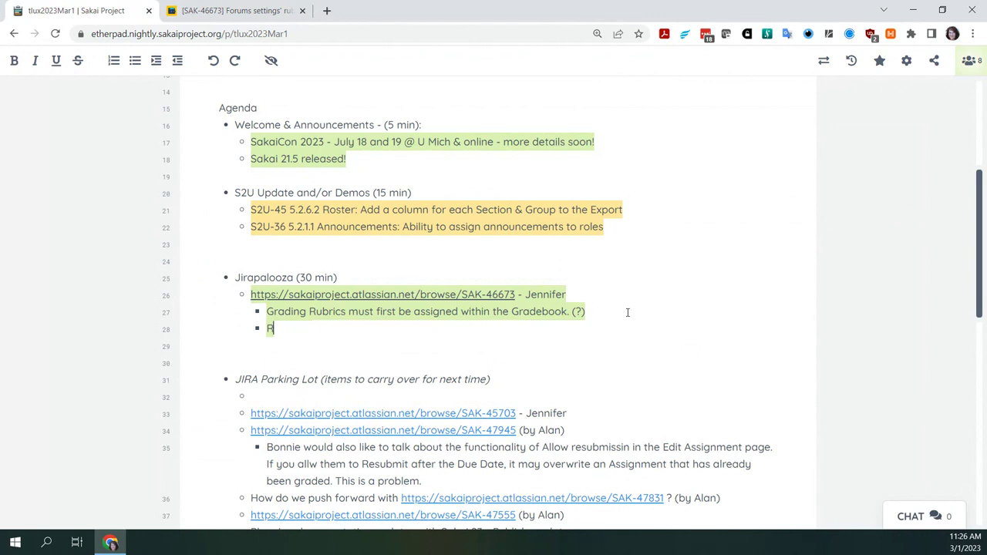
type("emove dropdown")
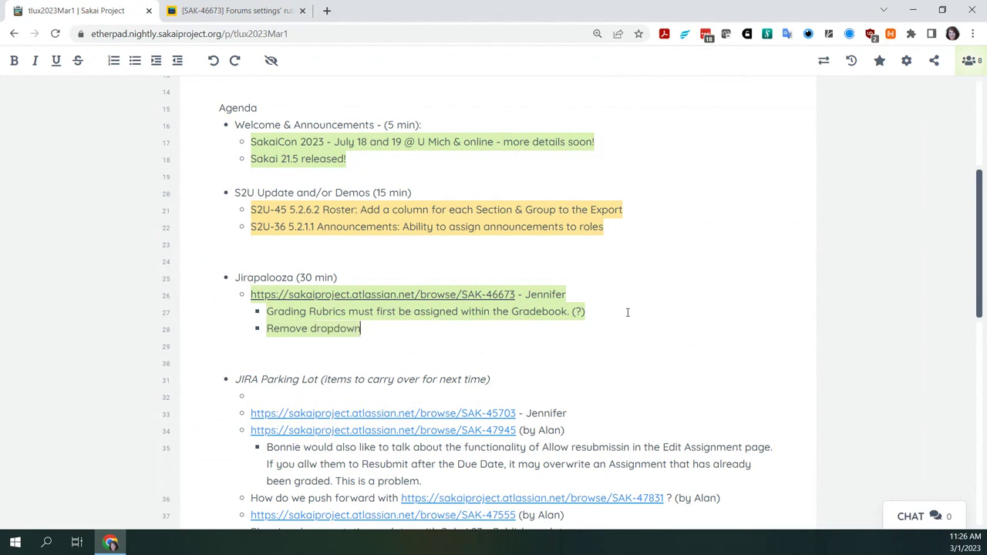
type(", only show preview")
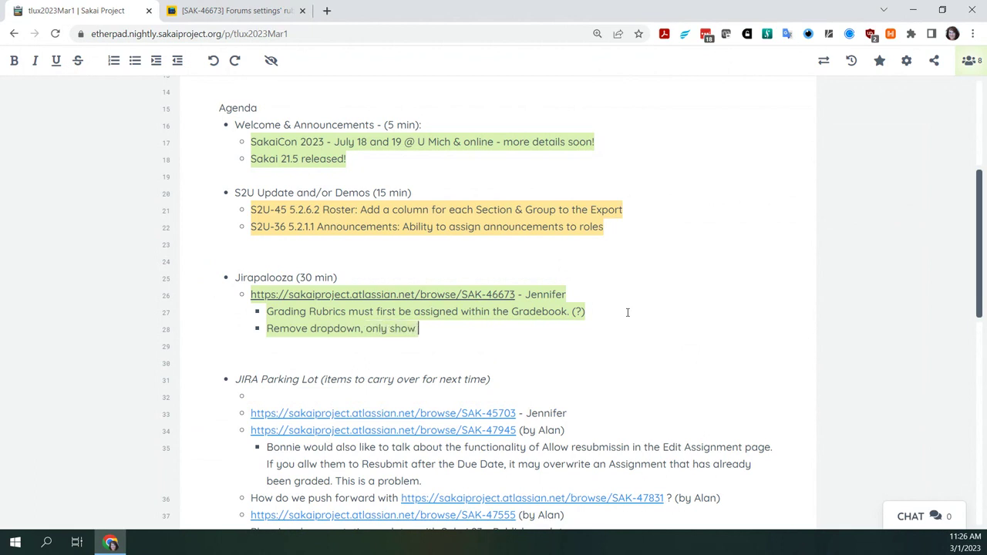
type(" if")
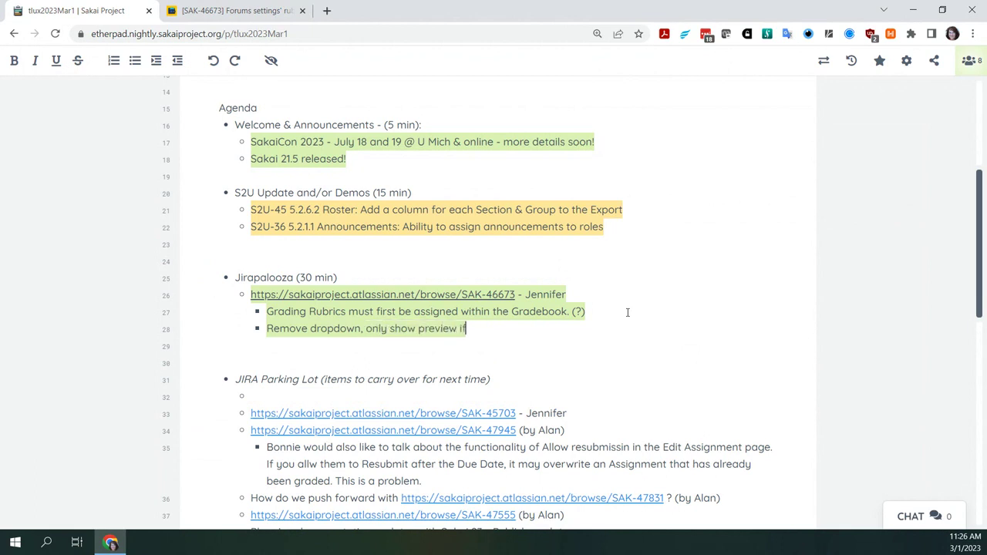
type(" reubric se")
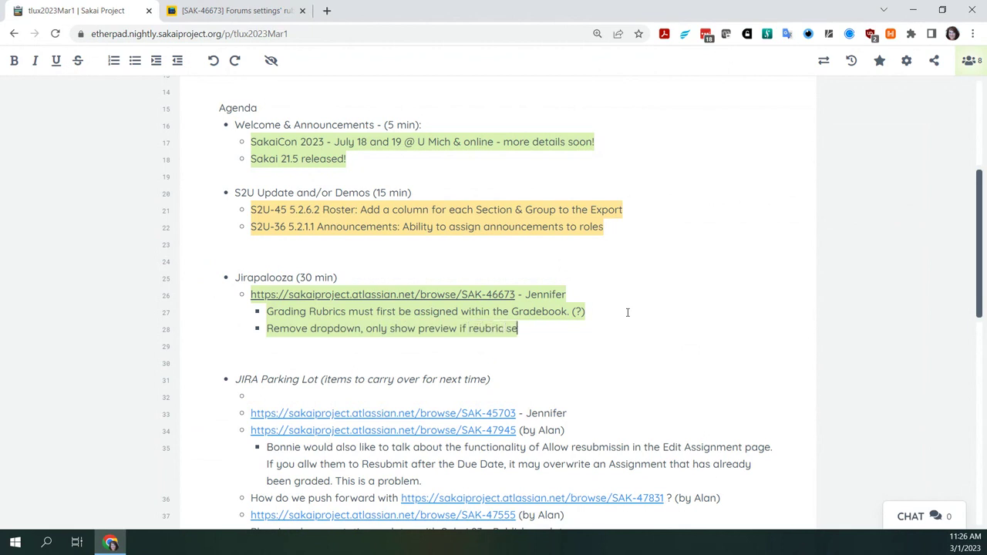
type("lected")
key("Left")
key("Left")
key("Left")
key("Left")
key("Left")
key("Left")
key("Left")
key("Left")
key("Left")
key("Left")
key("Left")
key("Left")
key("Left")
key("Left")
key("BackSpace")
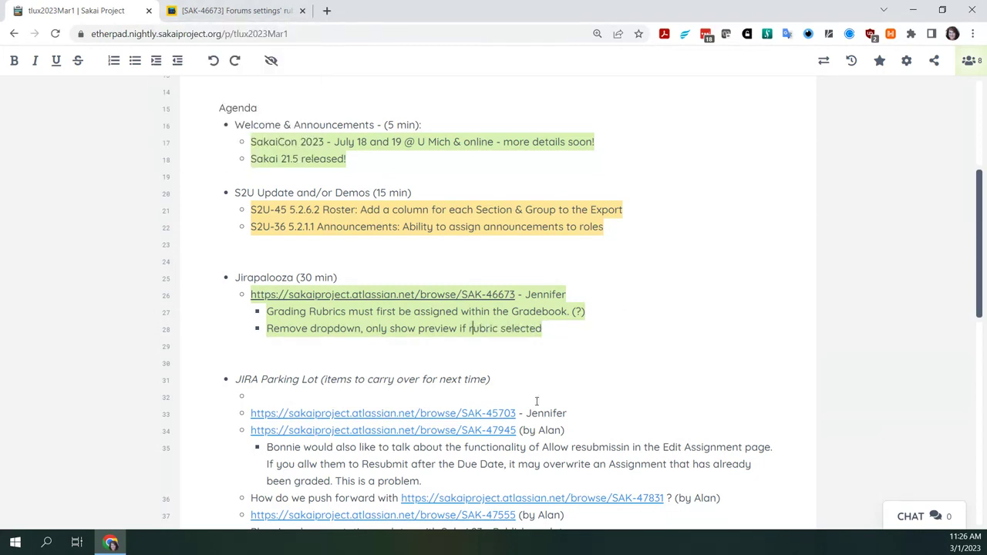
Step: Copy the SAK-45703 entry from the JIRA Parking Lot into the Jirapalooza list, outdented to the same level as SAK-46673
left_click_drag(574, 416, 249, 417)
key("ctrl+c")
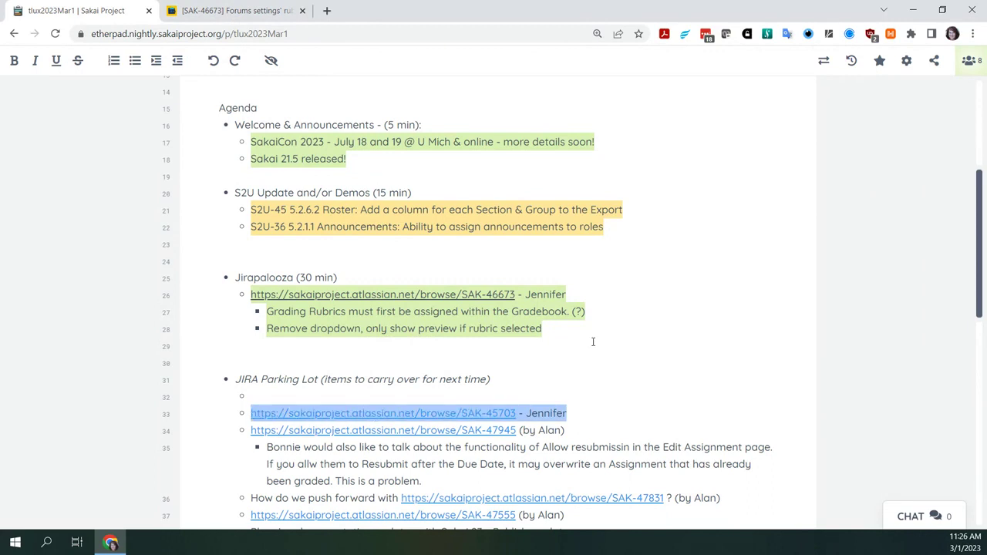
left_click(581, 332)
key("Return")
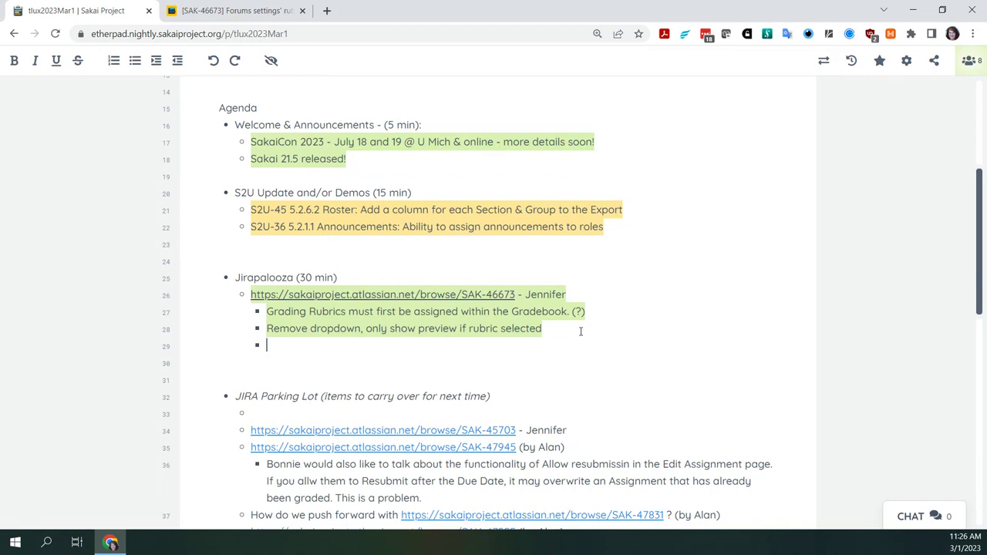
key("ctrl+v")
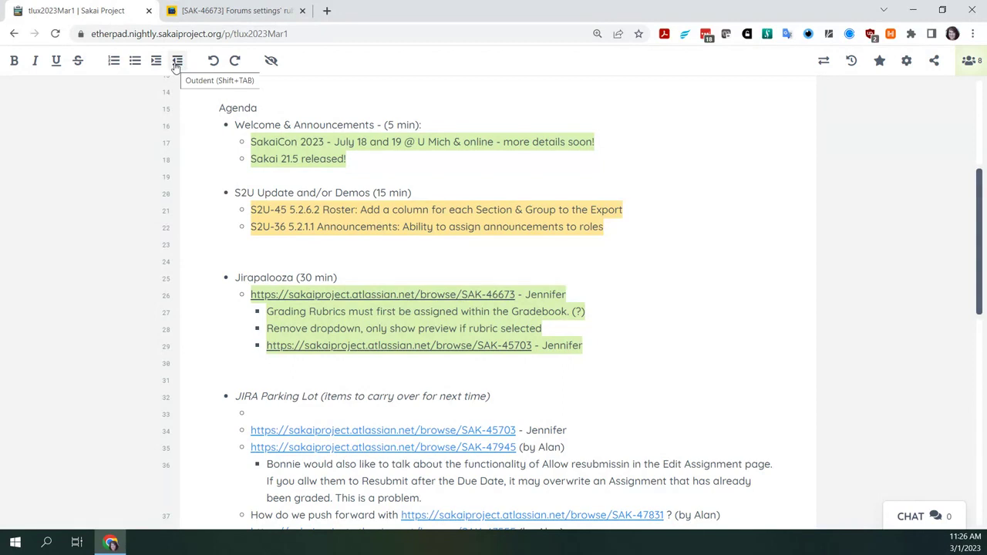
left_click(177, 62)
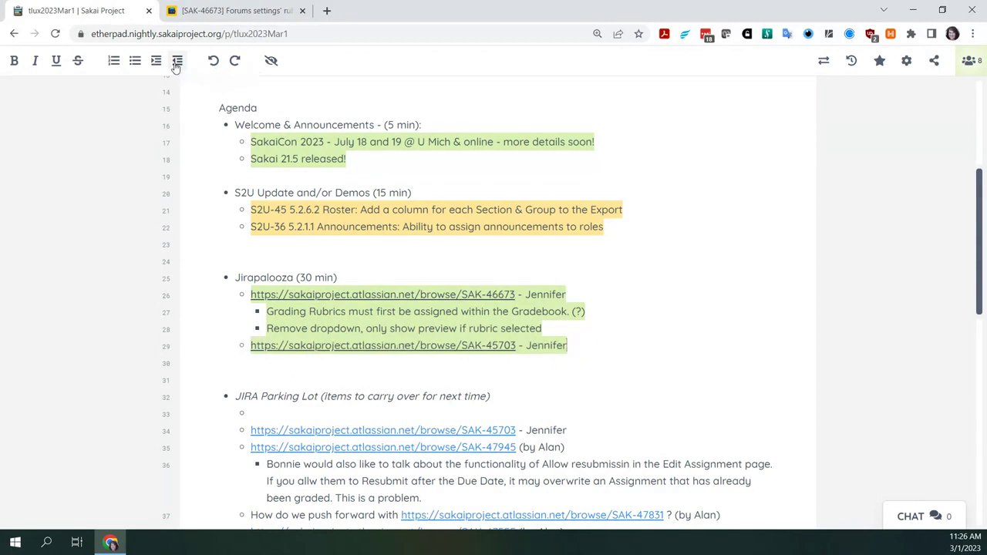
Step: Open the SAK-45703 issue in Jira from the notes and examine its description and attached screenshot
left_click(361, 347)
left_click(185, 33)
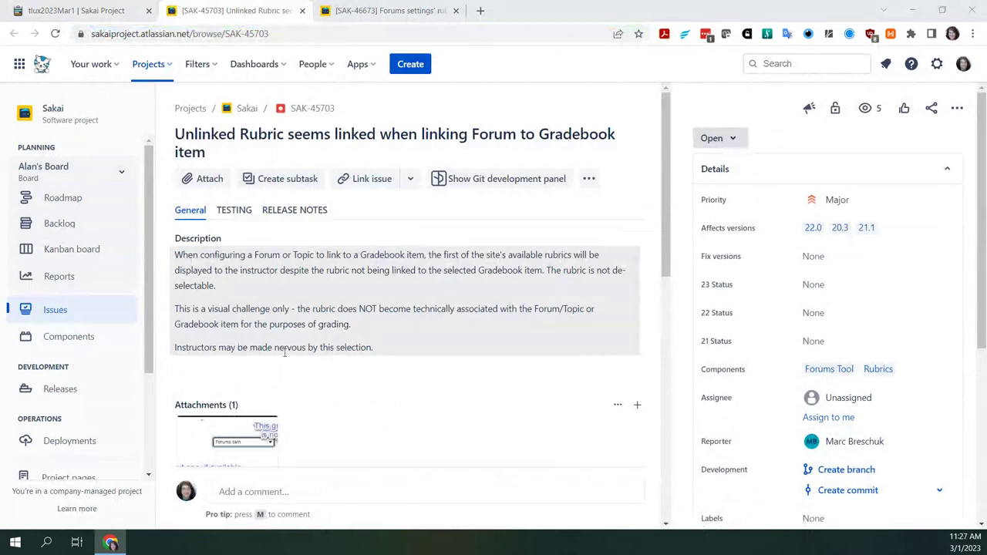
scroll(414, 419, "down", 1)
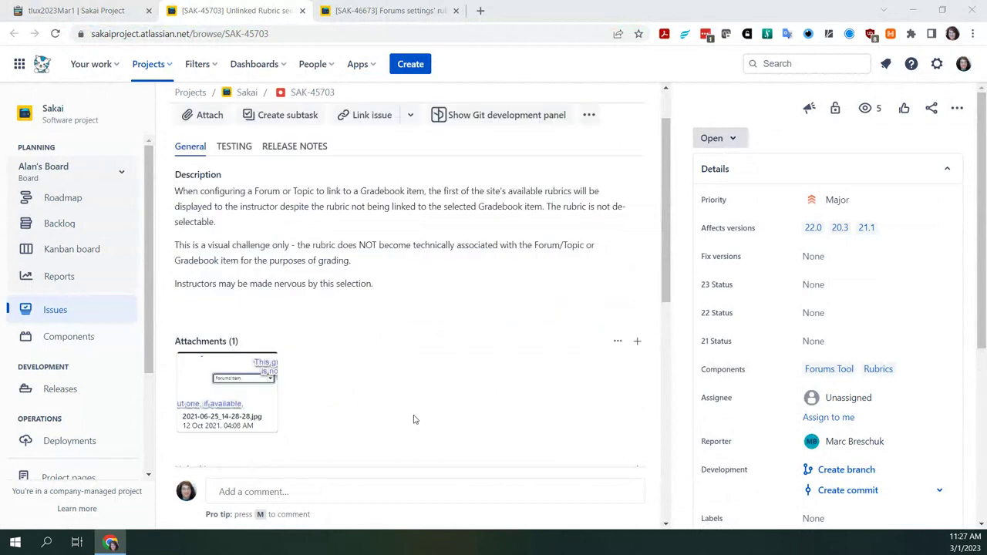
left_click(217, 383)
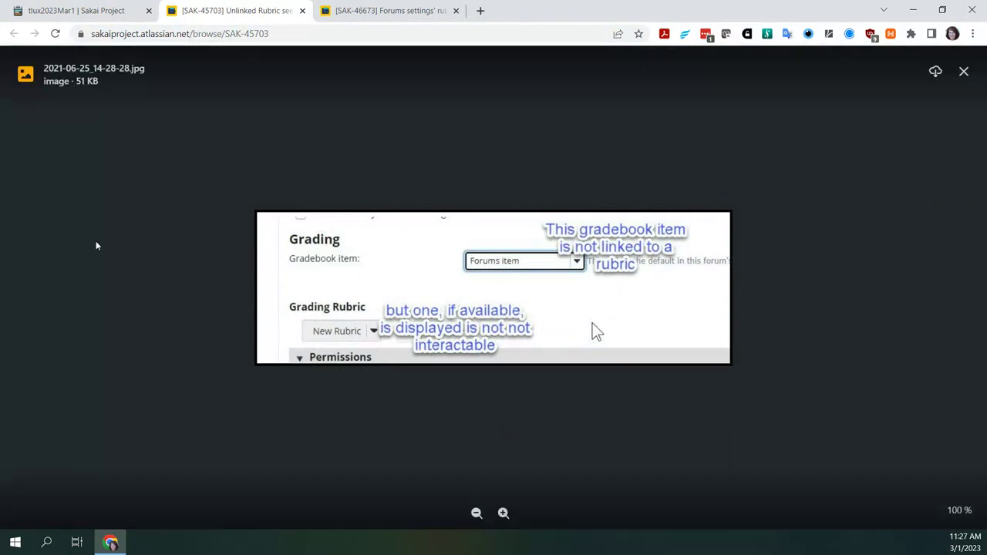
left_click(963, 72)
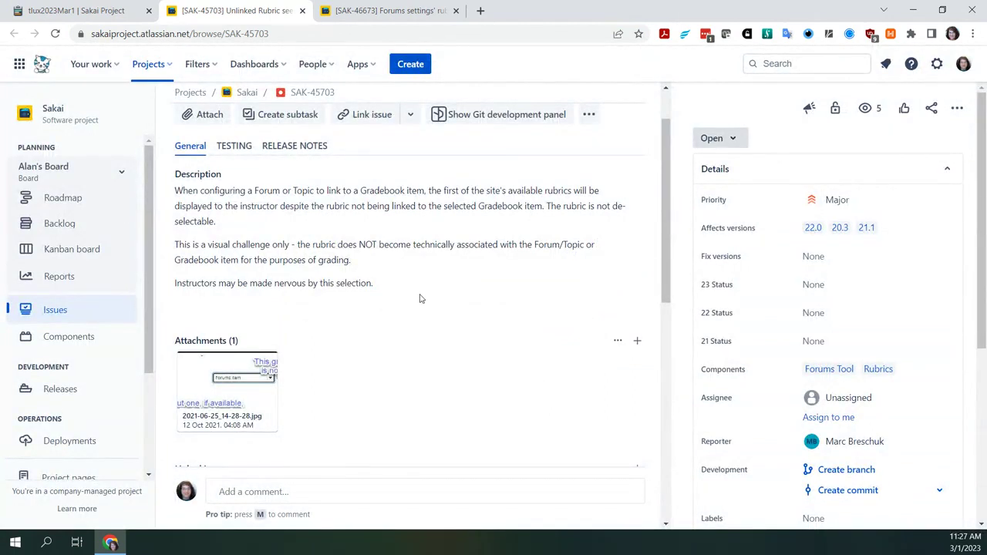
scroll(436, 355, "up", 2)
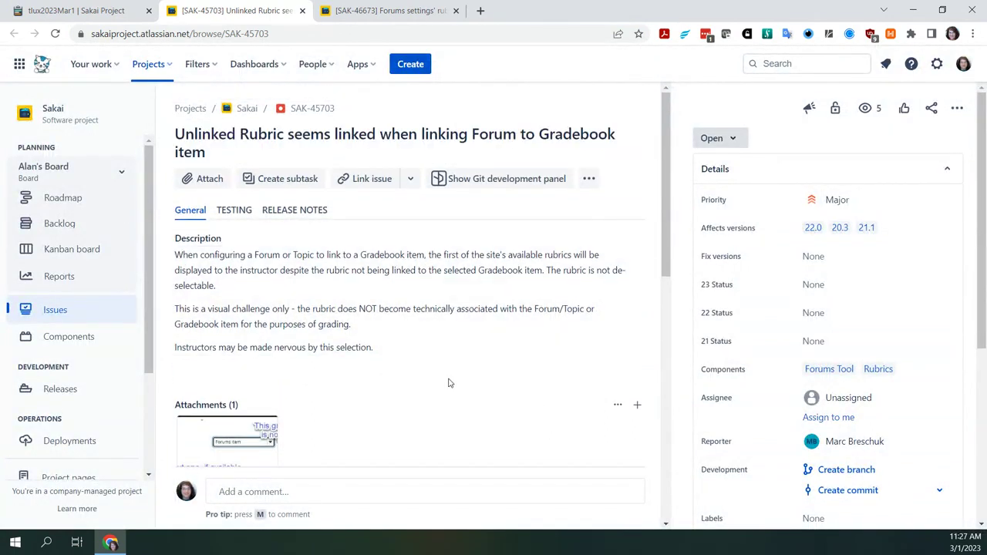
scroll(450, 384, "down", 4)
scroll(450, 383, "up", 4)
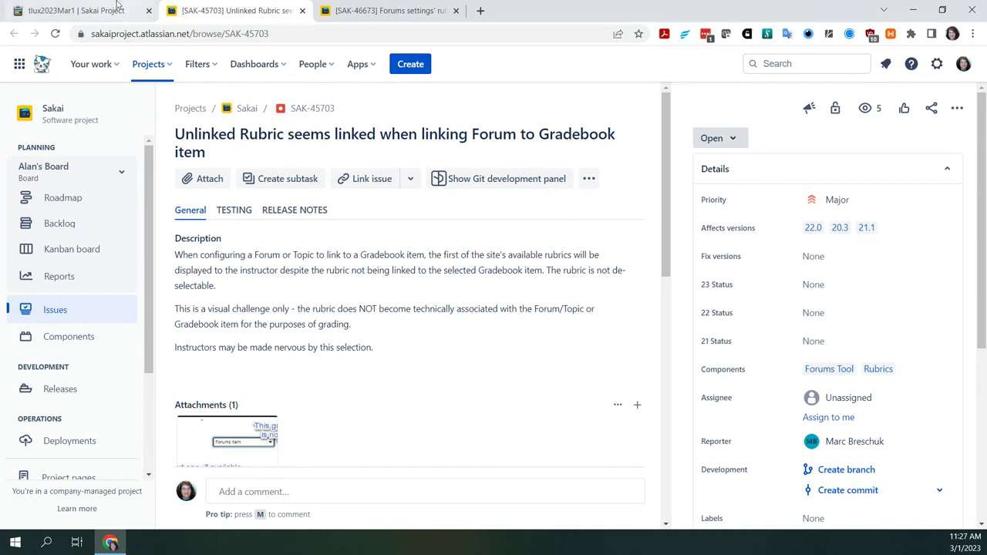
Step: Cut the SAK-45703 entry from the JIRA Parking Lot in the notes and paste it as a new bullet ending the Jirapalooza list
left_click(70, 9)
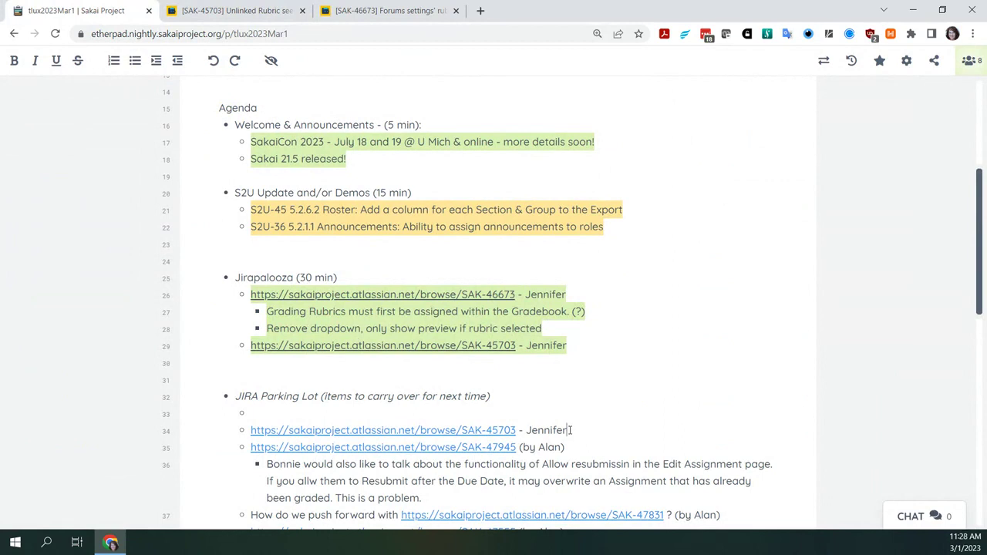
left_click_drag(571, 429, 242, 432)
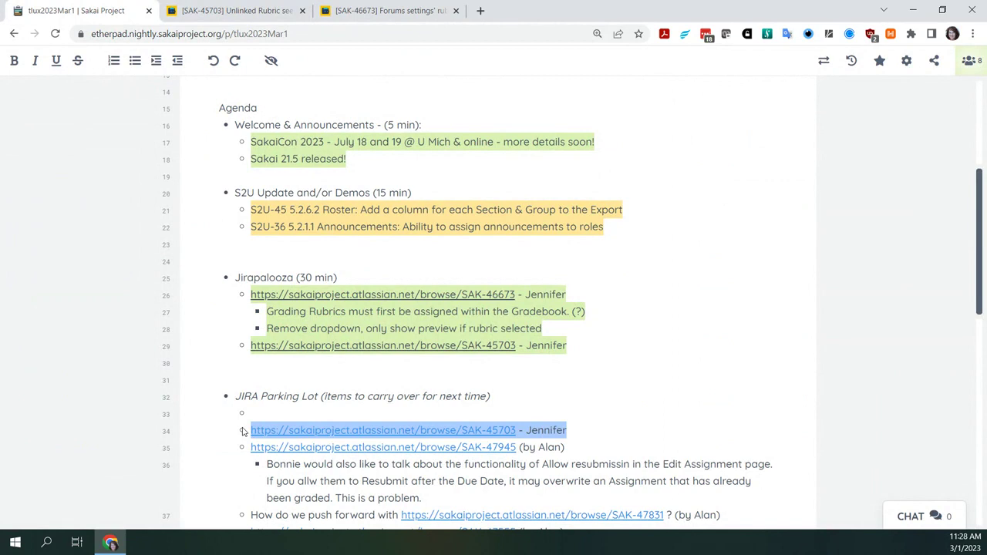
key("ctrl+x")
left_click(586, 346)
key("Return")
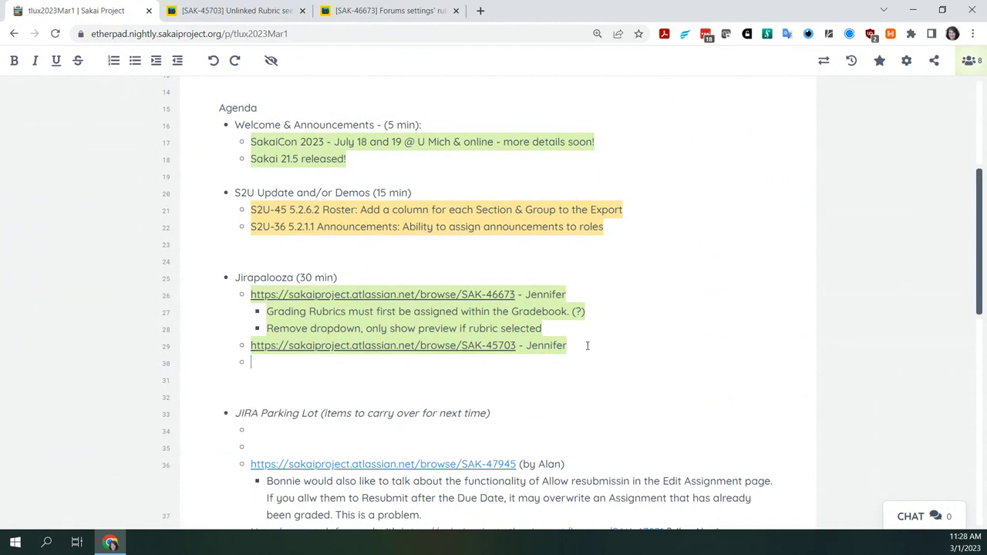
key("ctrl+v")
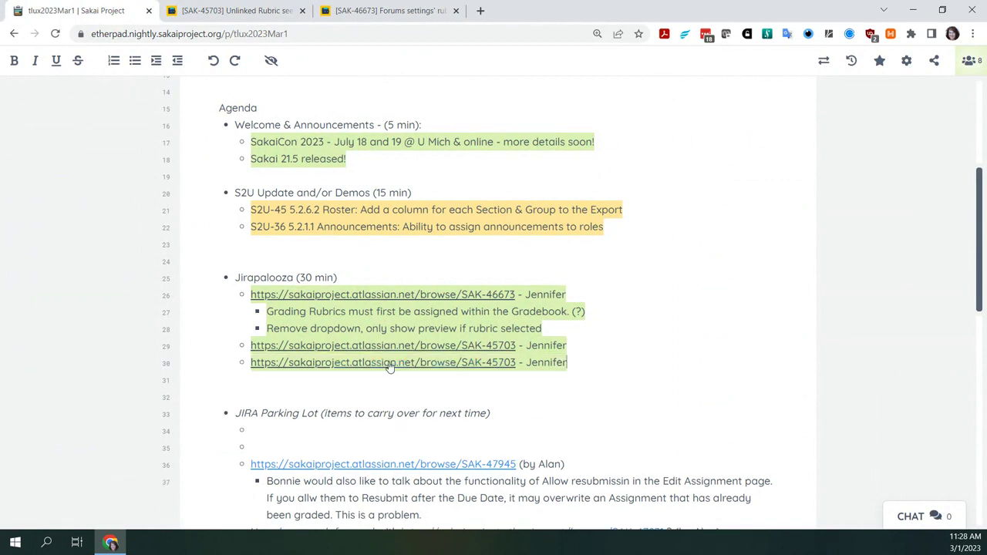
Step: Open SAK-45703 from the newly pasted link, then return to the notes and delete the duplicate entry under Jirapalooza
left_click(390, 367)
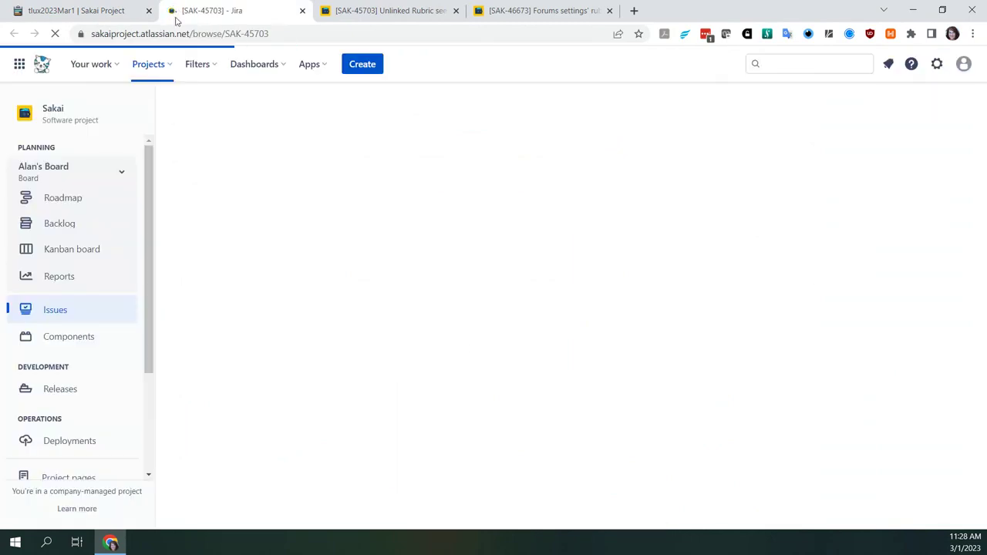
left_click(179, 34)
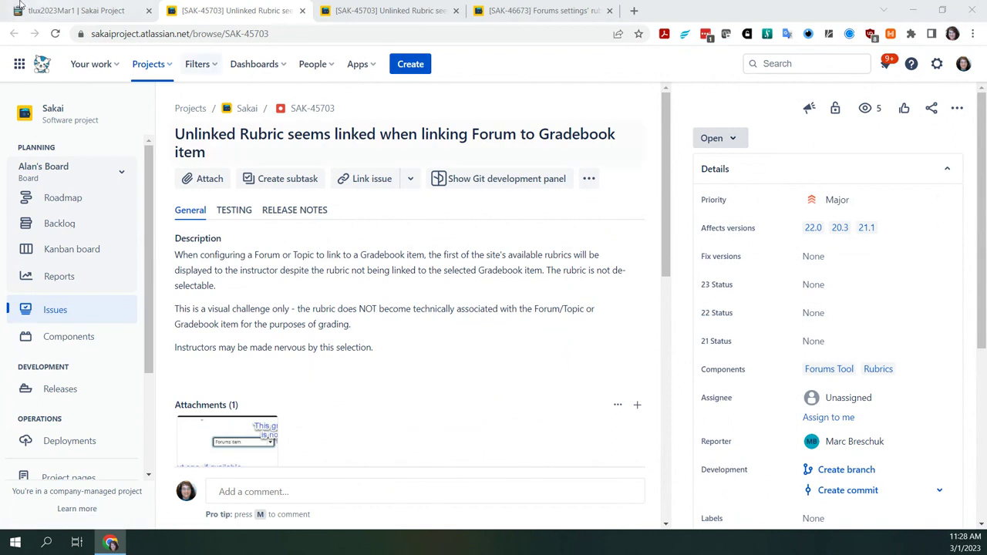
left_click(62, 11)
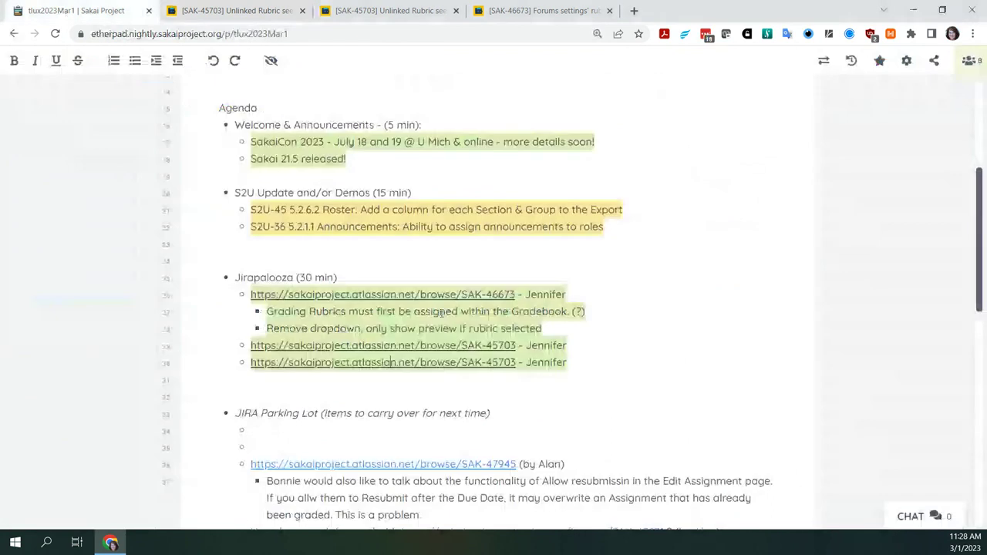
left_click(526, 403)
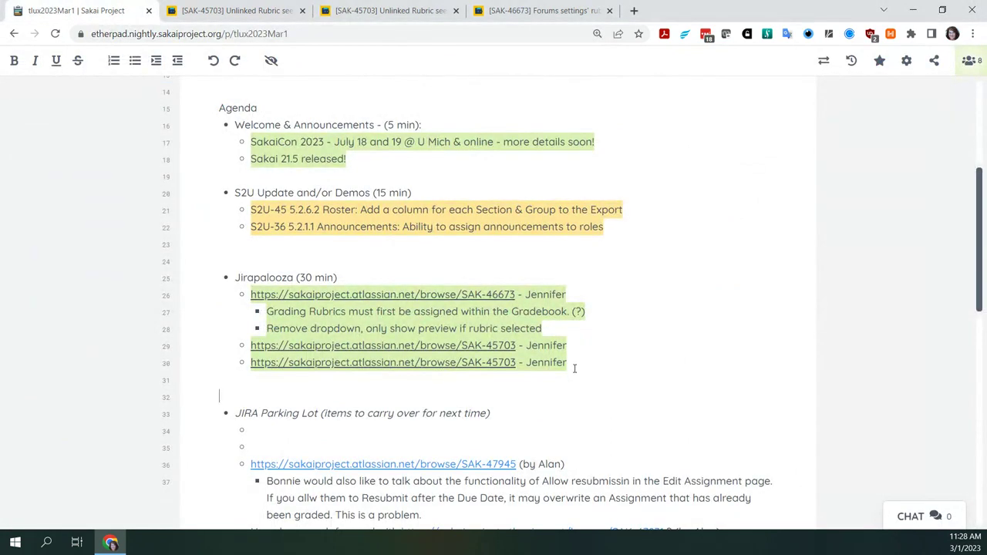
left_click_drag(574, 364, 528, 363)
left_click_drag(527, 362, 210, 367)
key("BackSpace")
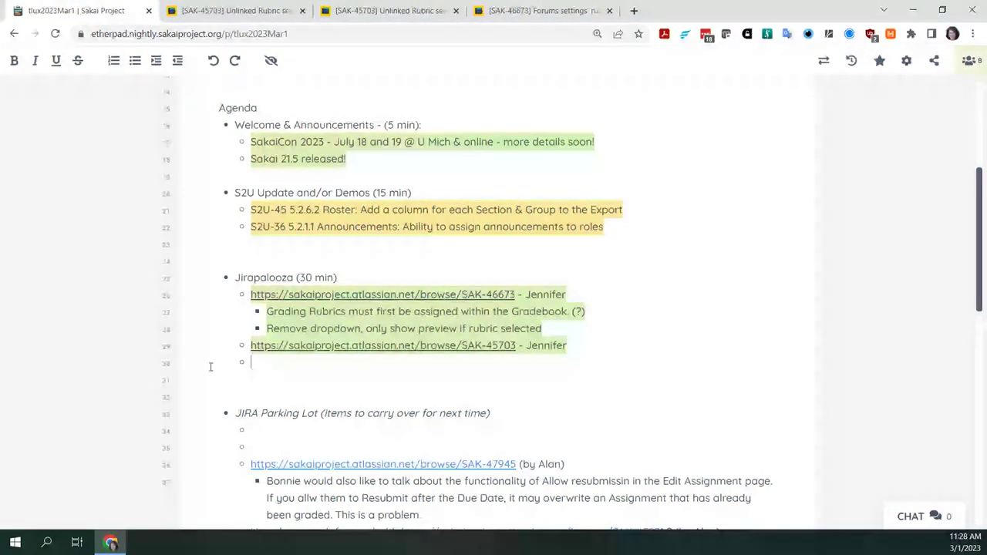
Step: Remove the second empty bullet above the SAK-47945 entry in the JIRA Parking Lot
left_click(296, 439)
key("BackSpace")
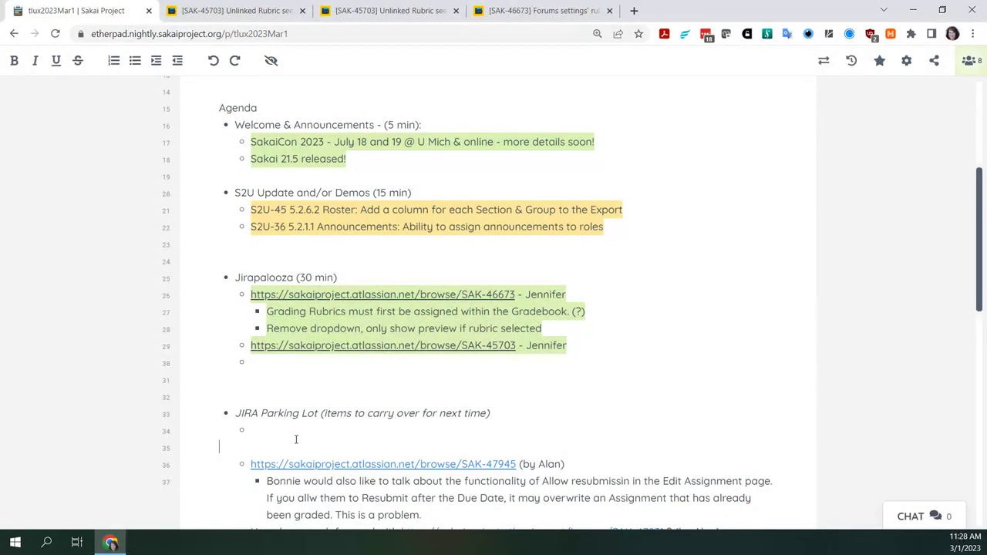
key("BackSpace")
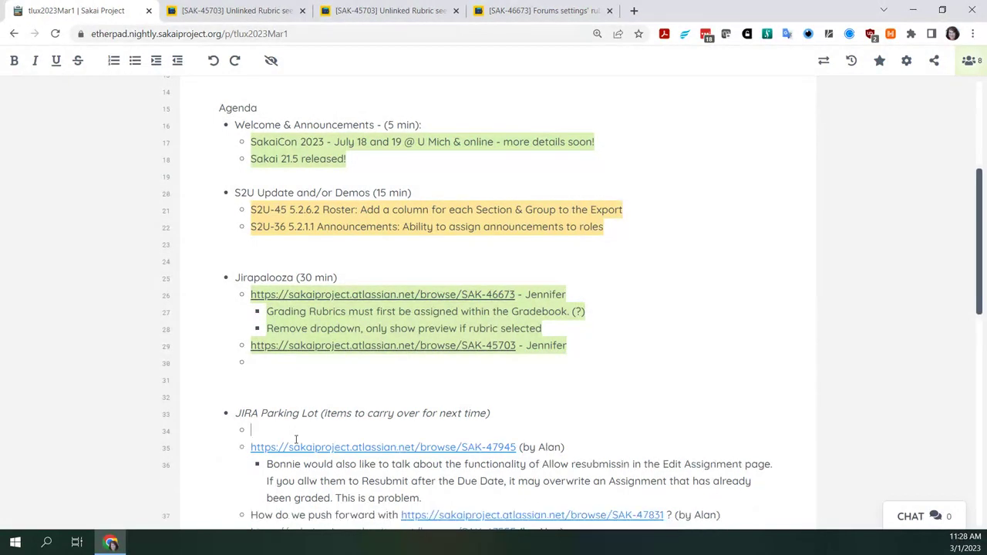
Step: Move the SAK-47945 entry and its resubmission sub-note from the JIRA Parking Lot to the end of Jirapalooza, and open the issue in Jira
scroll(430, 369, "down", 2)
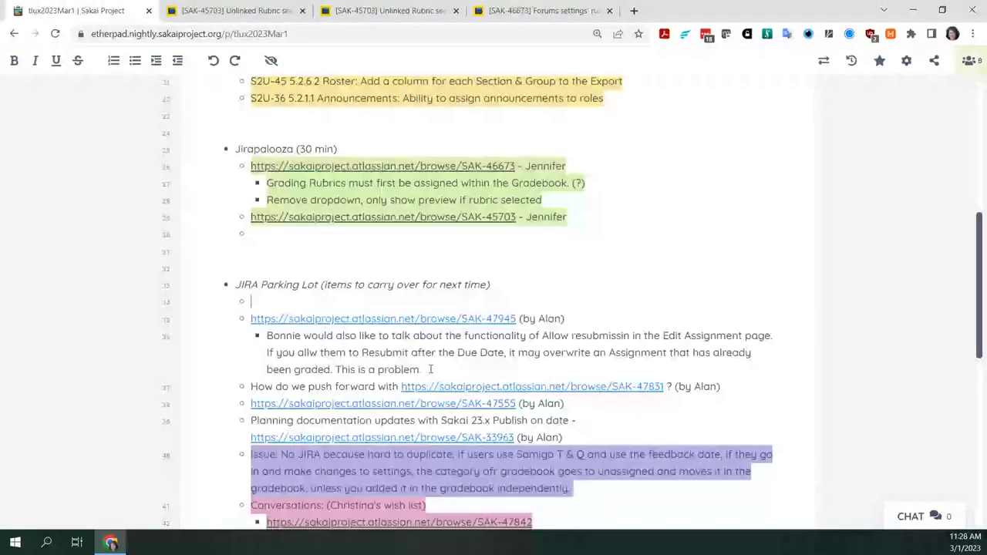
left_click_drag(430, 370, 250, 325)
key("ctrl+x")
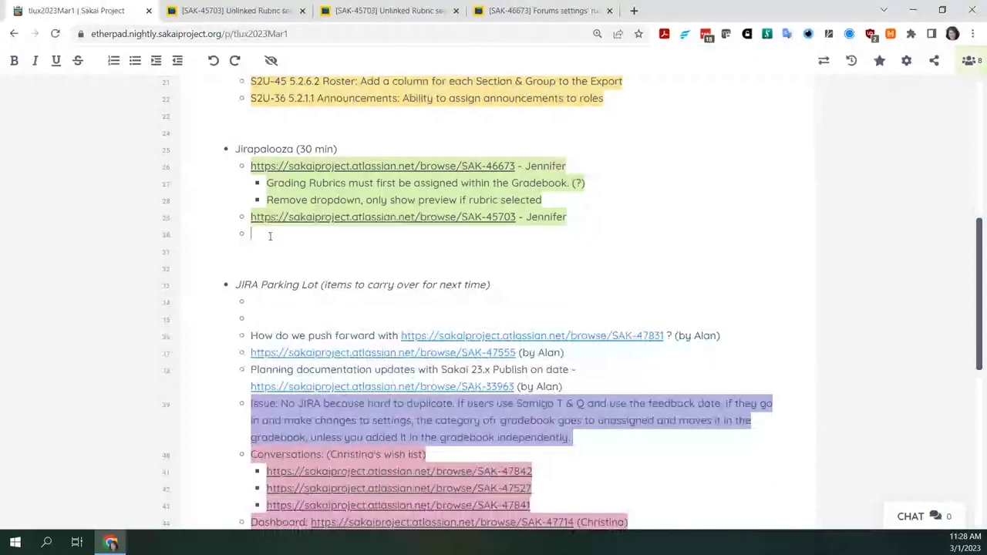
left_click(395, 234)
key("ctrl+v")
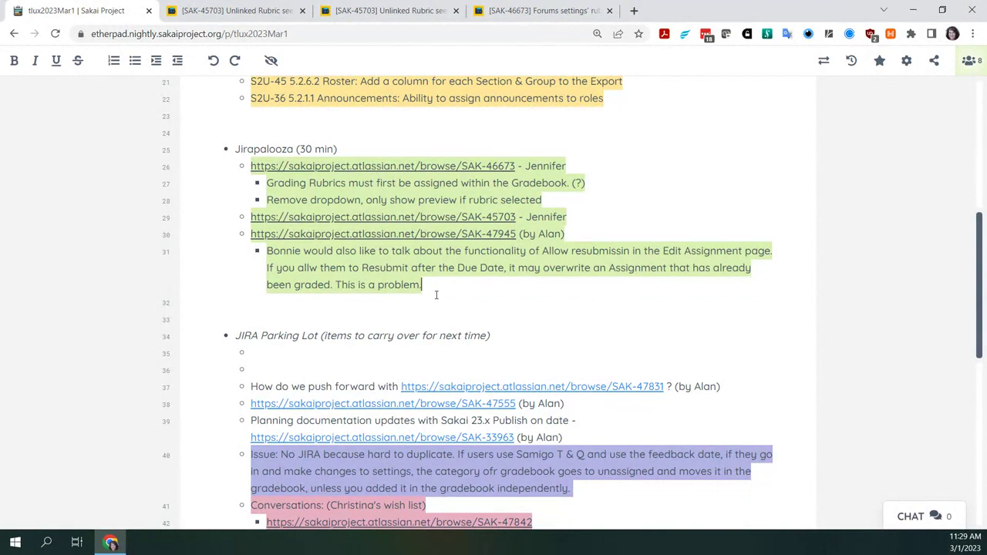
left_click(403, 235)
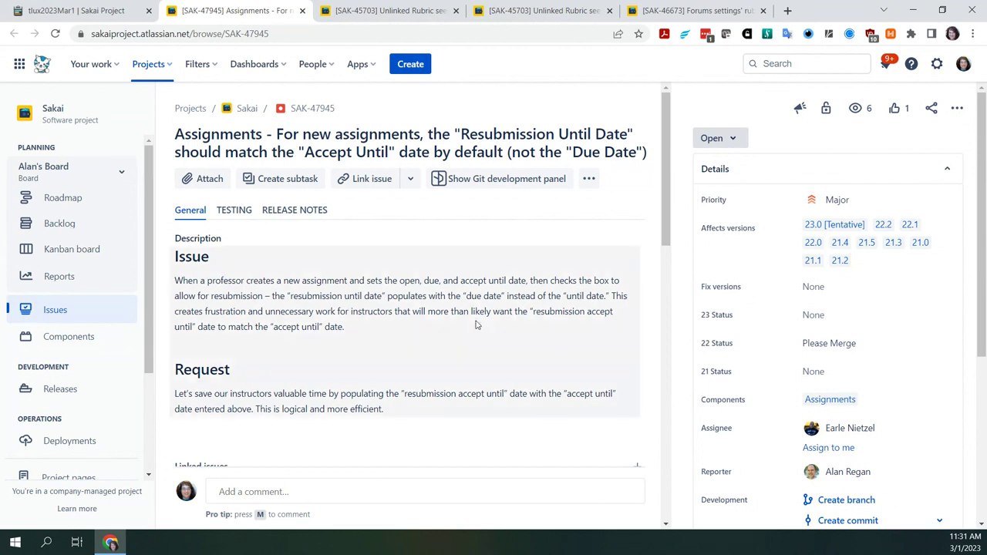
Step: Return to the notes and append "- need a new Jira for assignment submission history" to the resubmission sub-note under SAK-47945
left_click(98, 11)
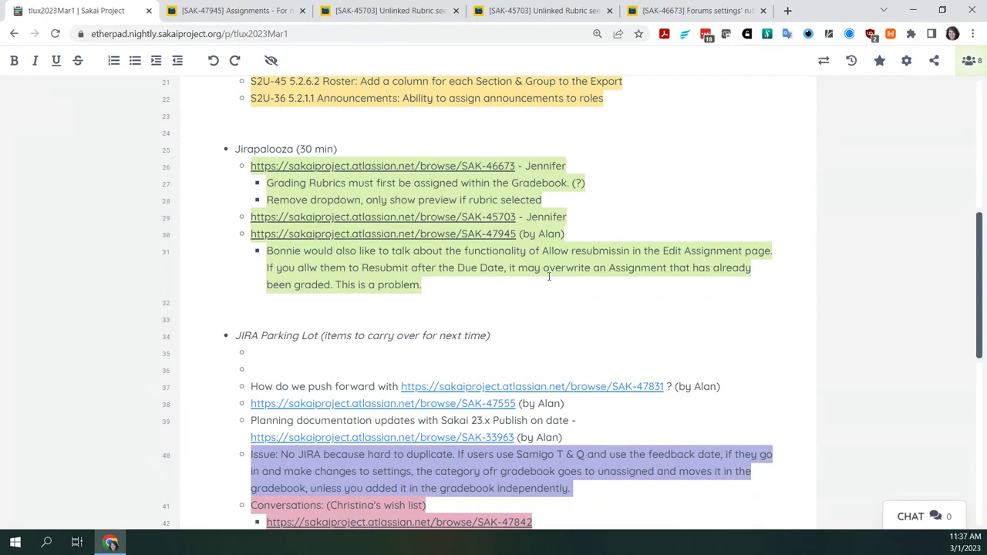
type("- need a new")
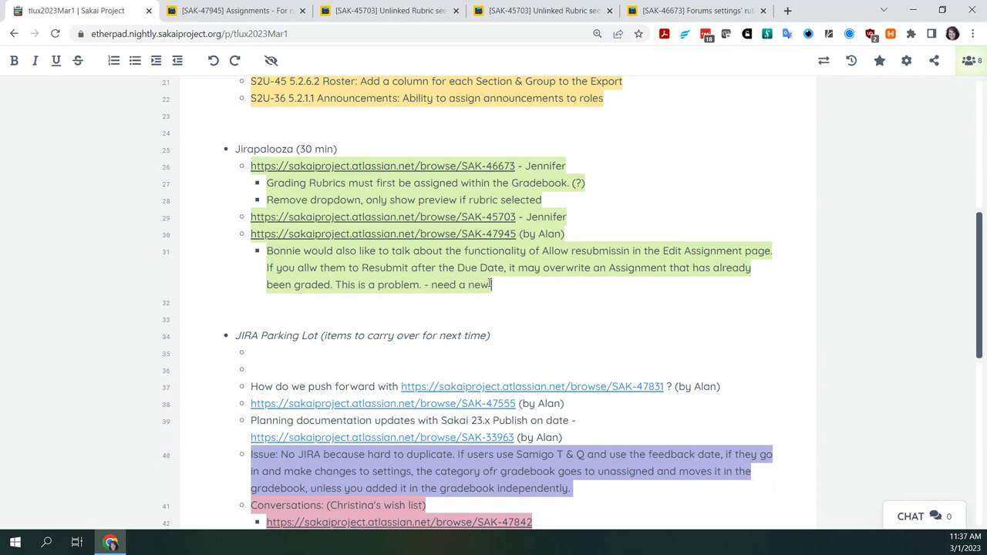
type(" Jira for")
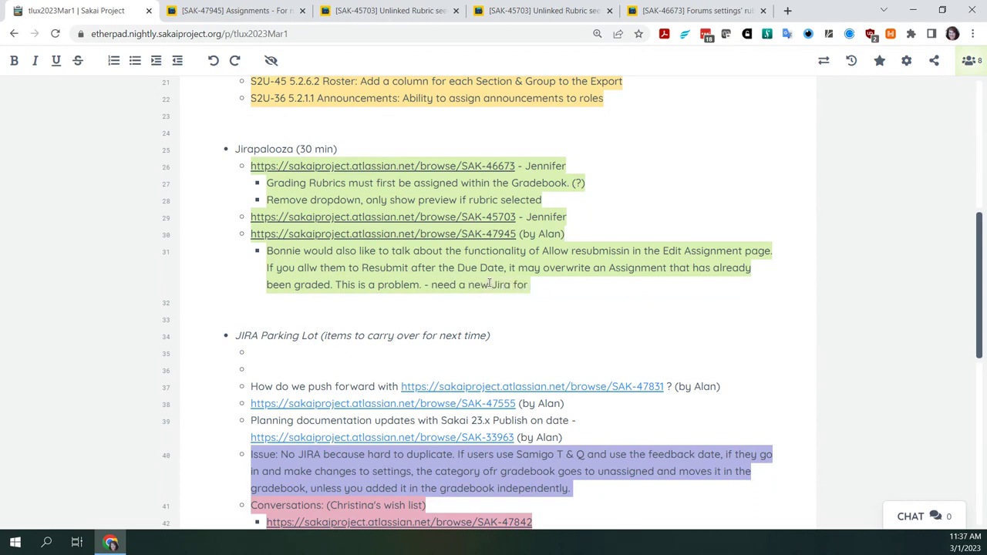
type(" assignment ")
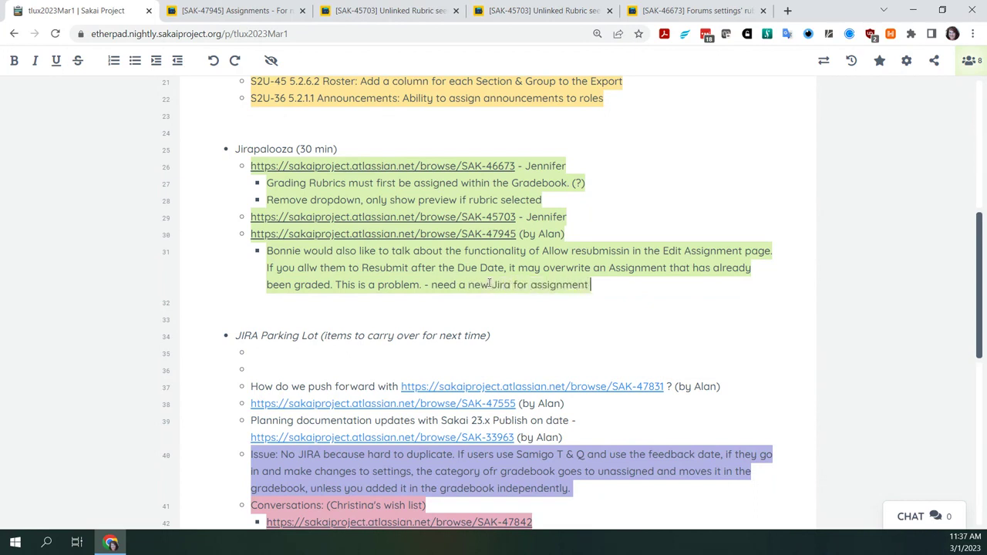
type("submission ")
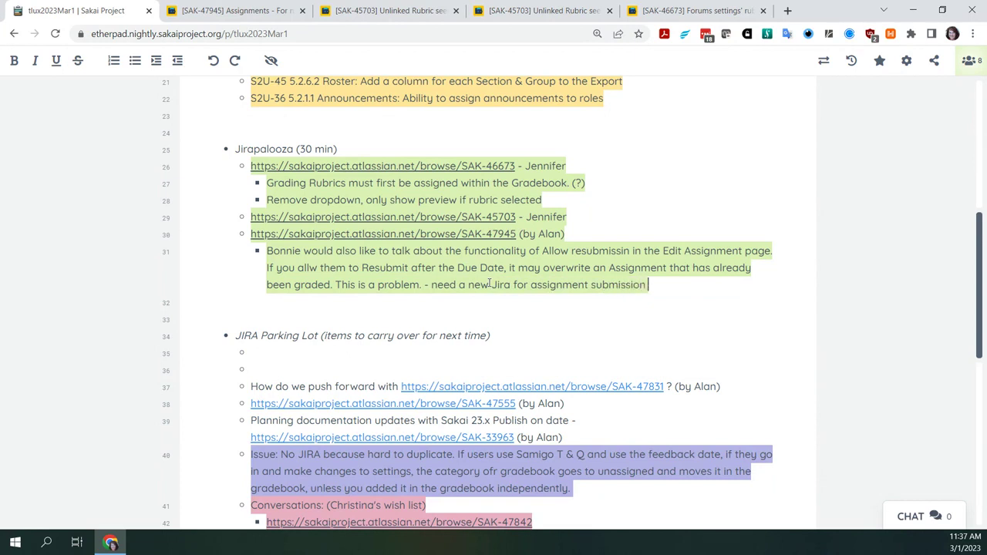
type("history")
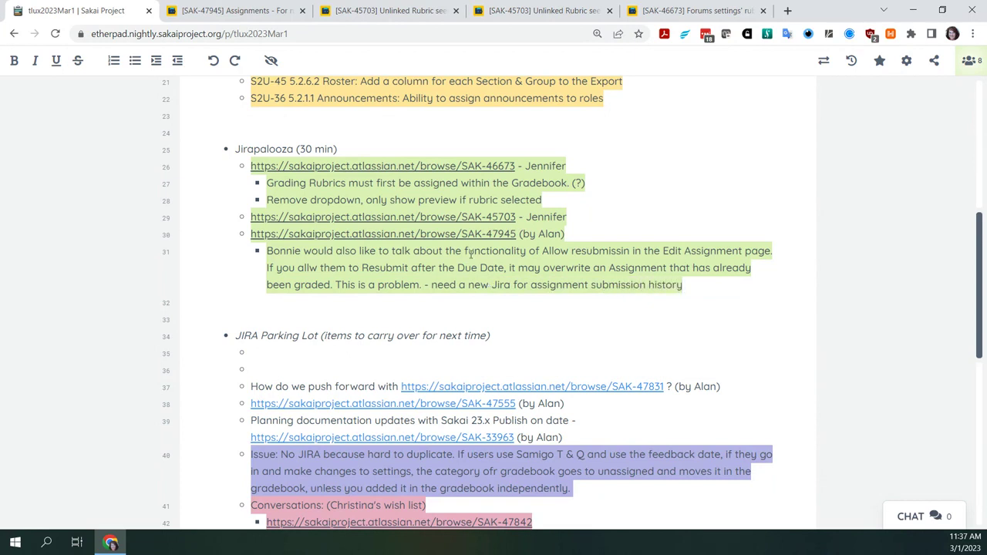
Step: Insert an empty sub-bullet directly below the SAK-47945 link, above the existing resubmission sub-note
left_click(598, 230)
key("Return")
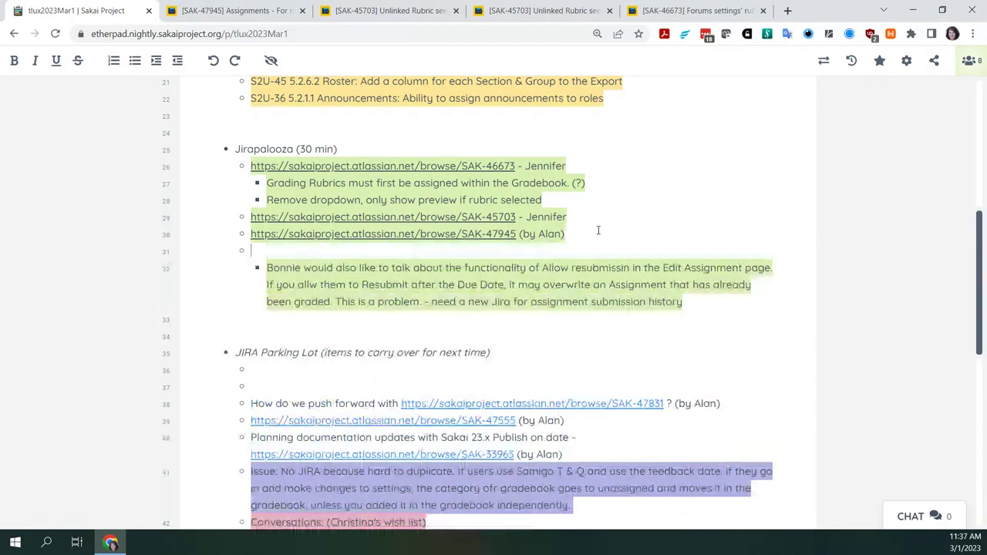
key("Tab")
Step: Add a sub-bullet reading "duplicate" under the SAK-45703 entry in Jirapalooza
left_click(598, 216)
key("Return")
key("Tab")
type("du")
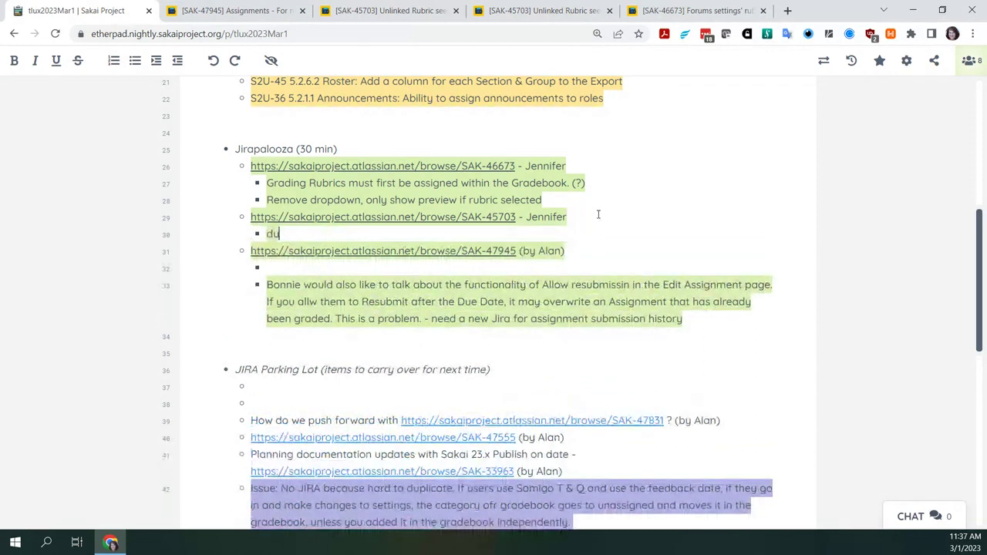
type("plicate")
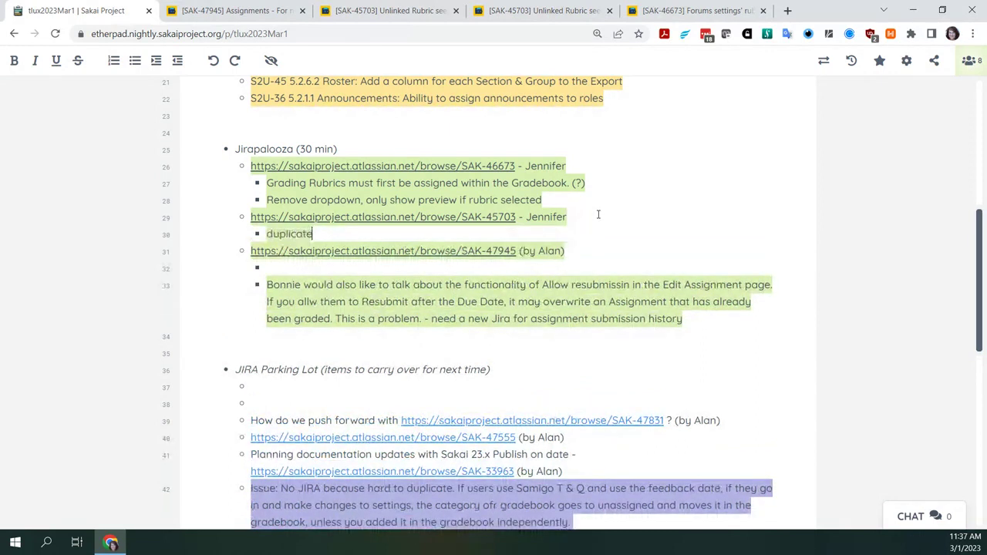
Step: Fill the empty sub-bullet under SAK-47945 with a +1 to the reporter's suggestion in the jira
left_click(396, 271)
type("+1 to Alan's")
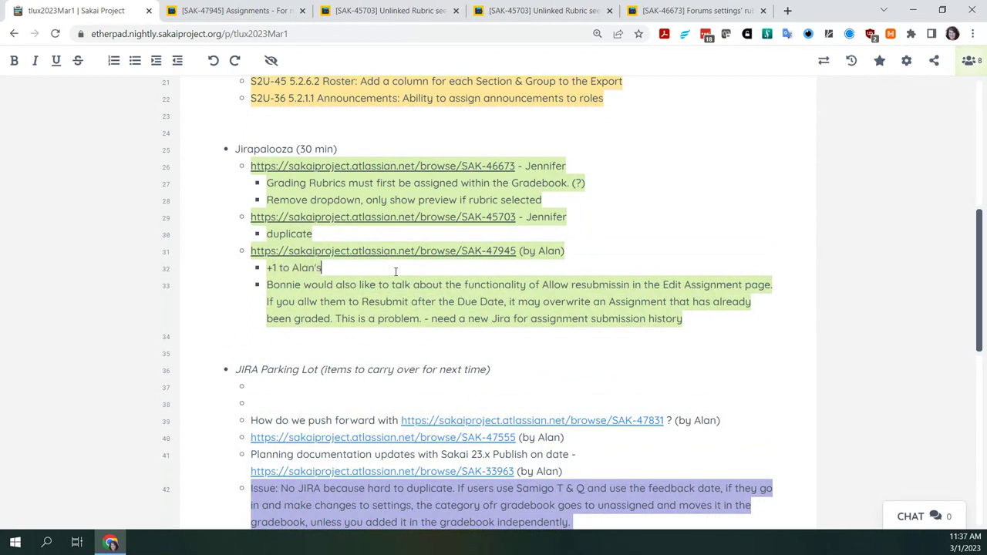
type(" suggestio")
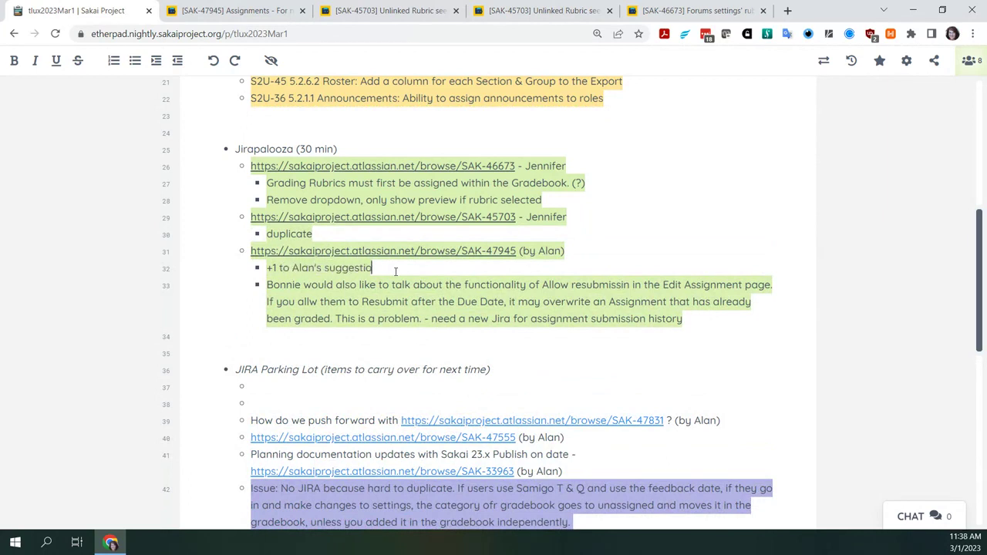
type("n in the jira")
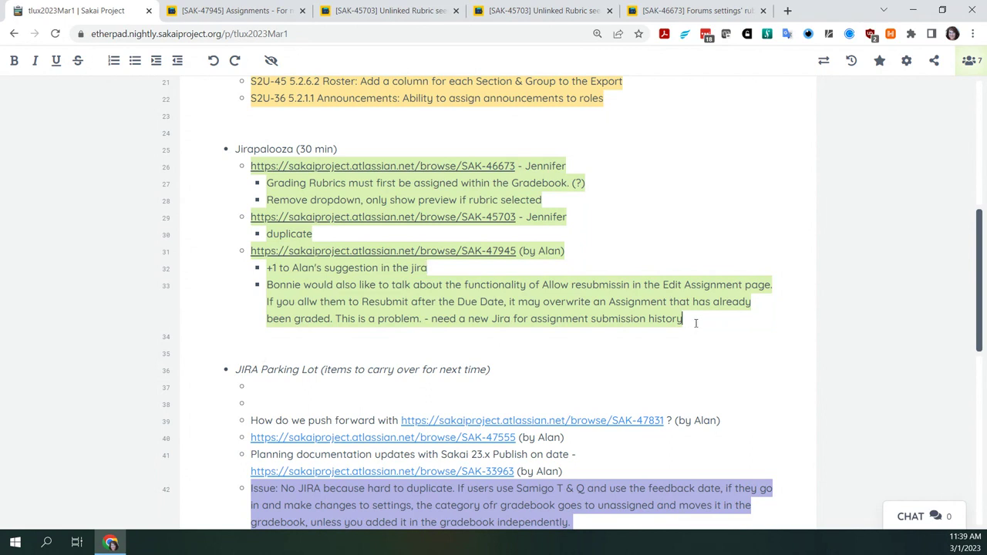
Step: Add a SAK-47945 sub-bullet: "New jira - student facing warning student that the item has already been graded, resubmitting could impact their grade"
key("Return")
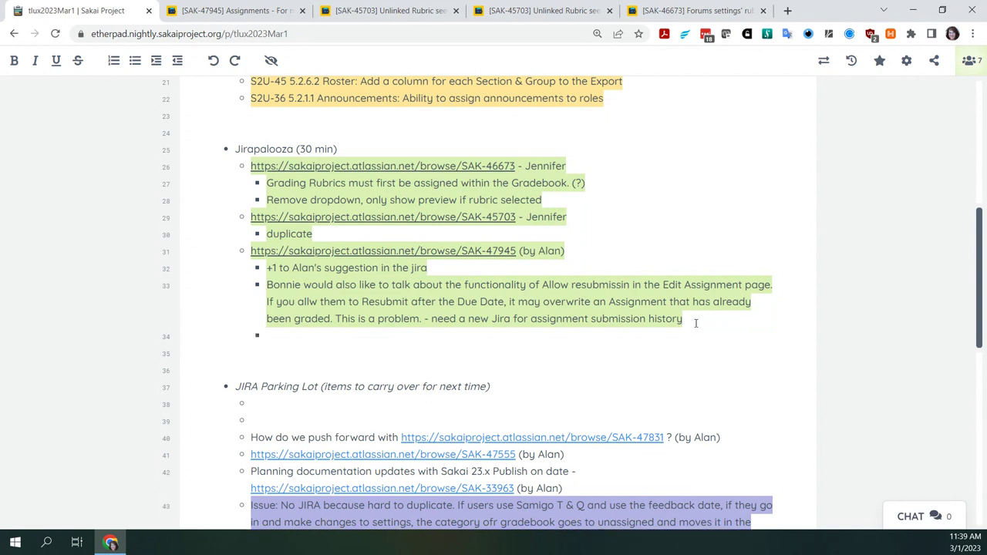
type("New jira")
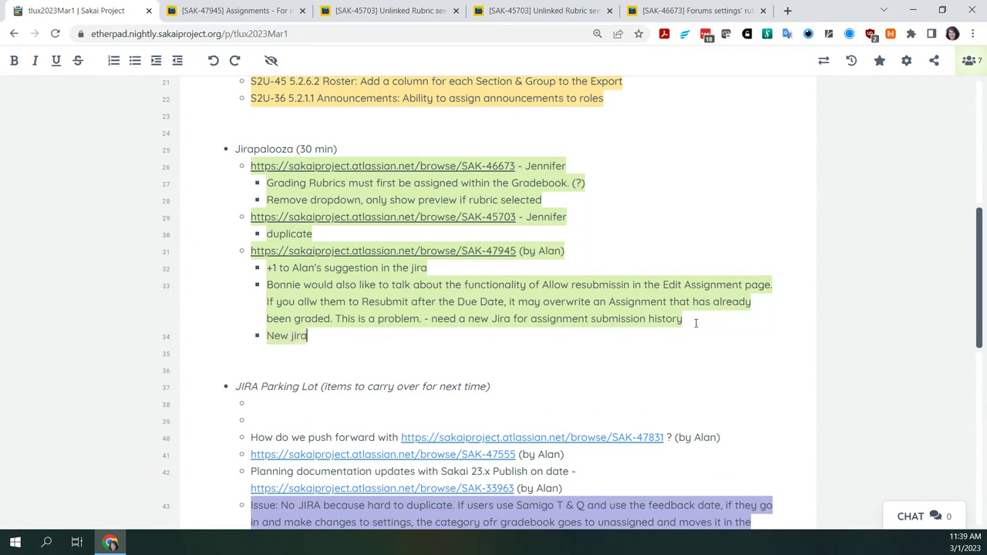
type(" - student facing")
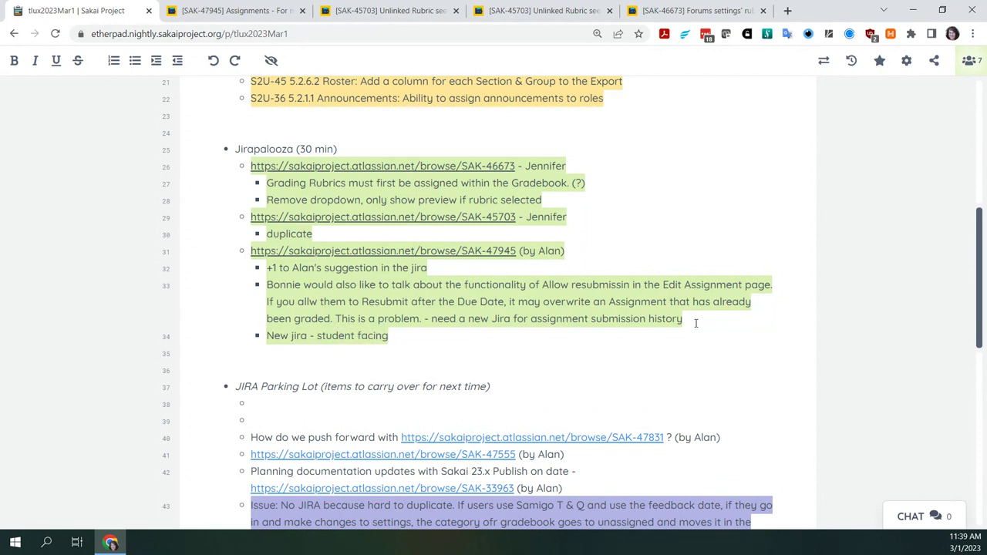
type(" warning ")
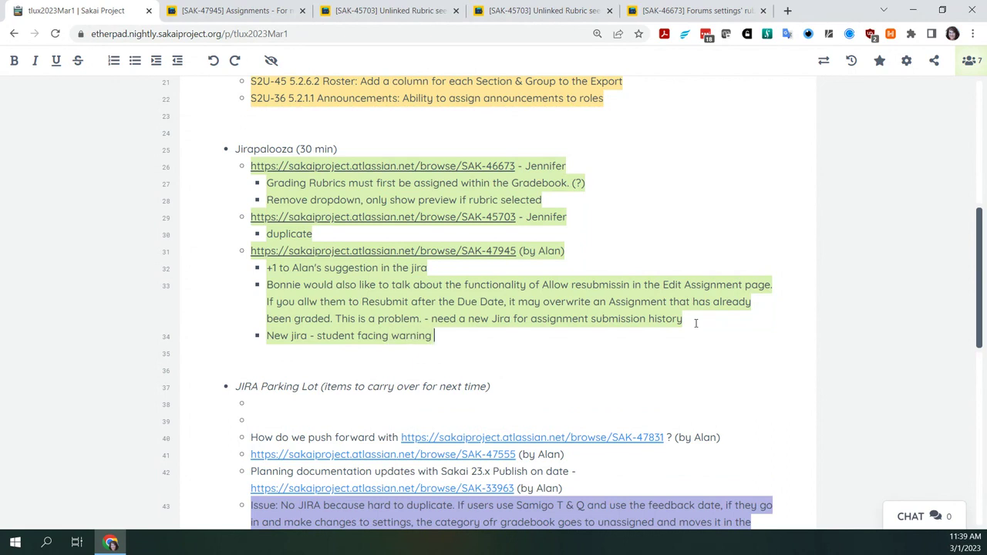
type("studen")
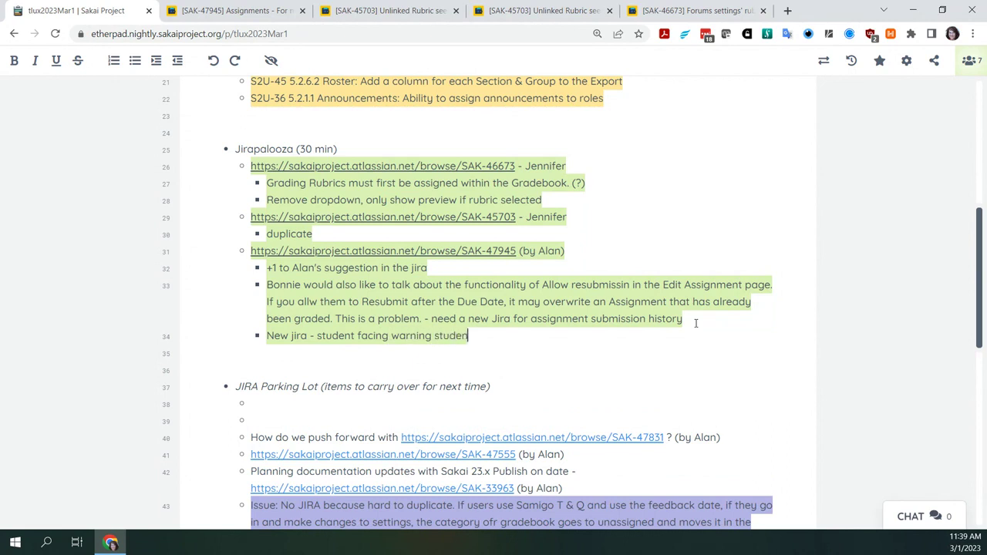
type("t that the ")
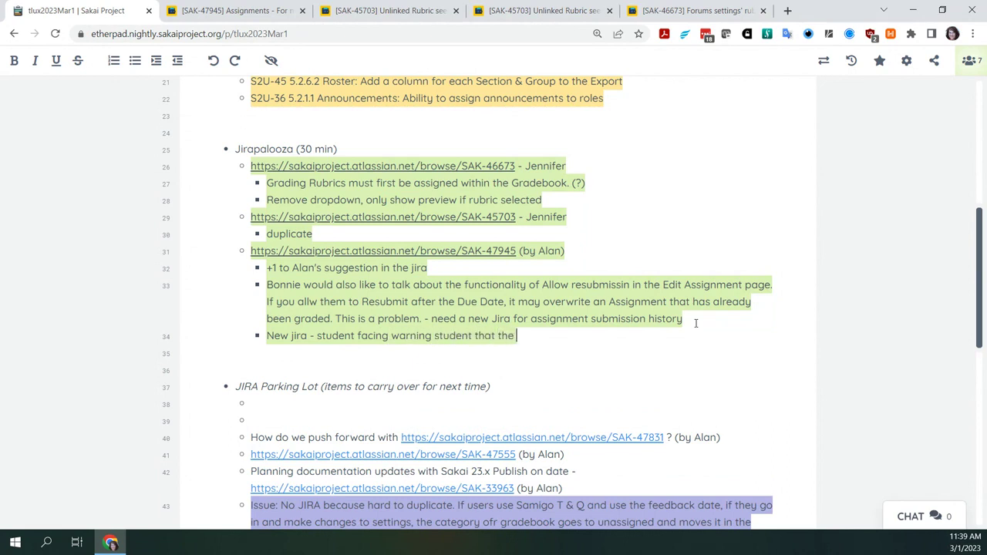
type("item has alre")
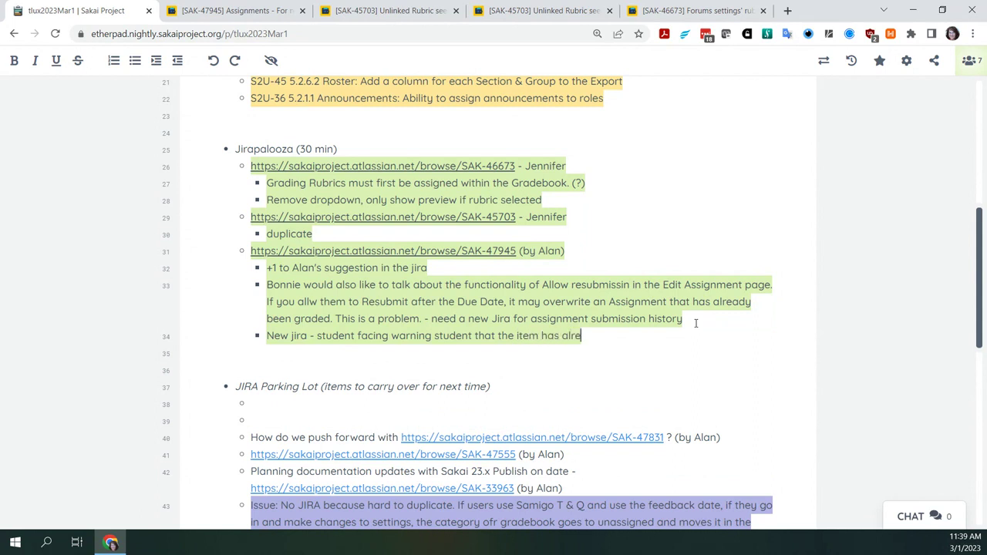
type("ady been graded, ")
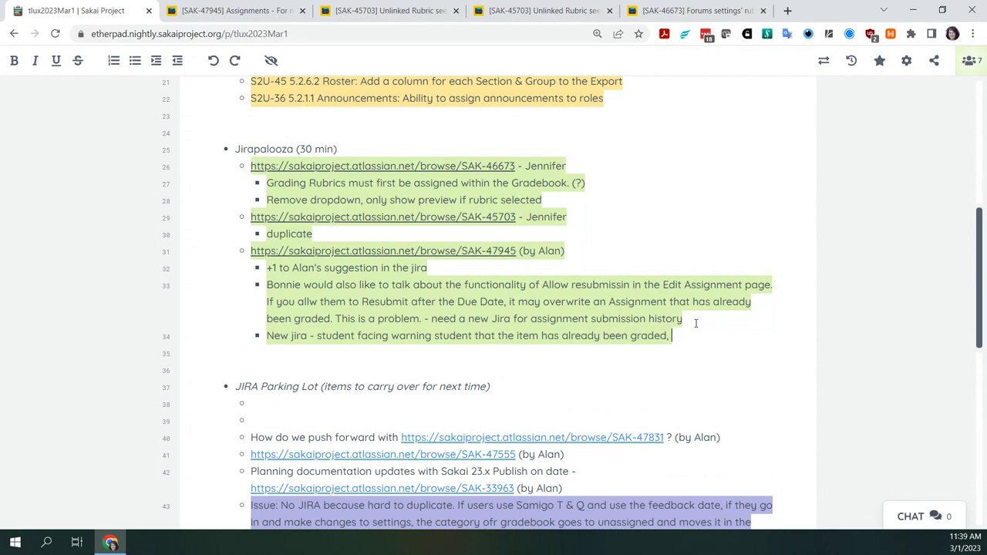
type("resubmitting ")
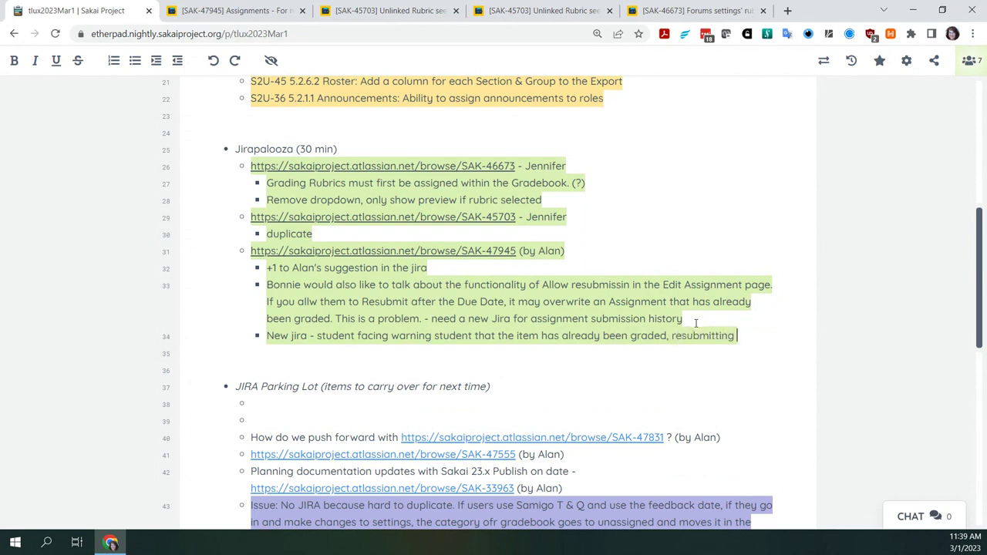
type("could imp")
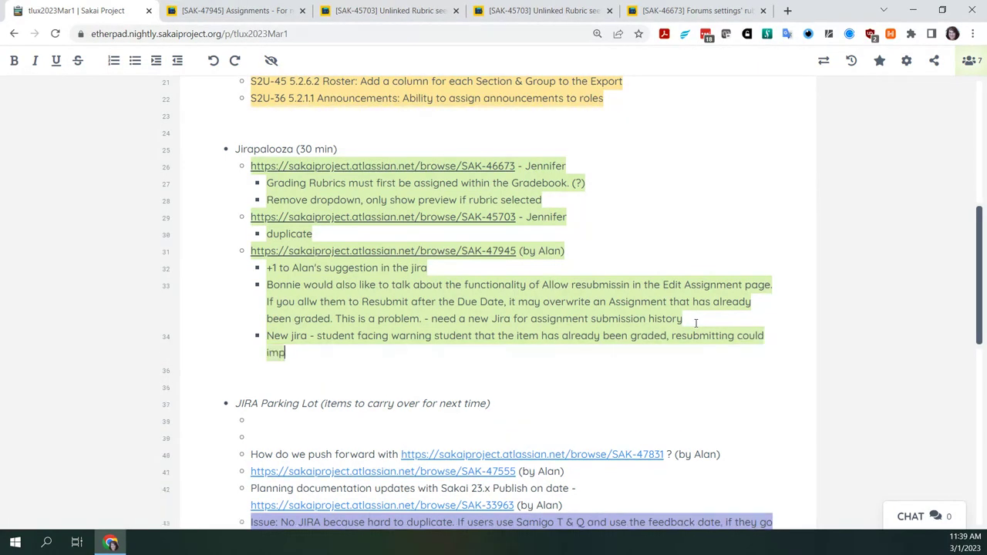
type("act thei")
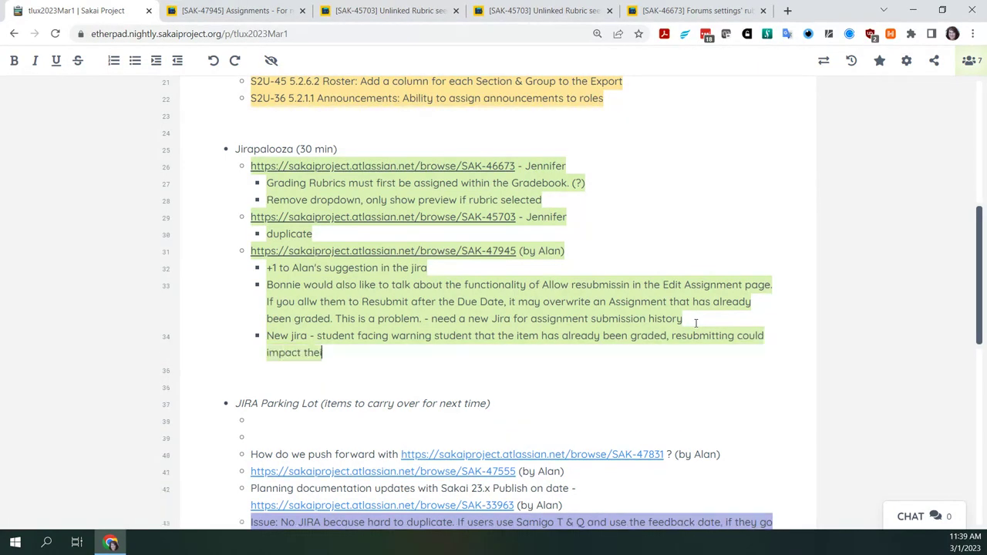
type("r grade")
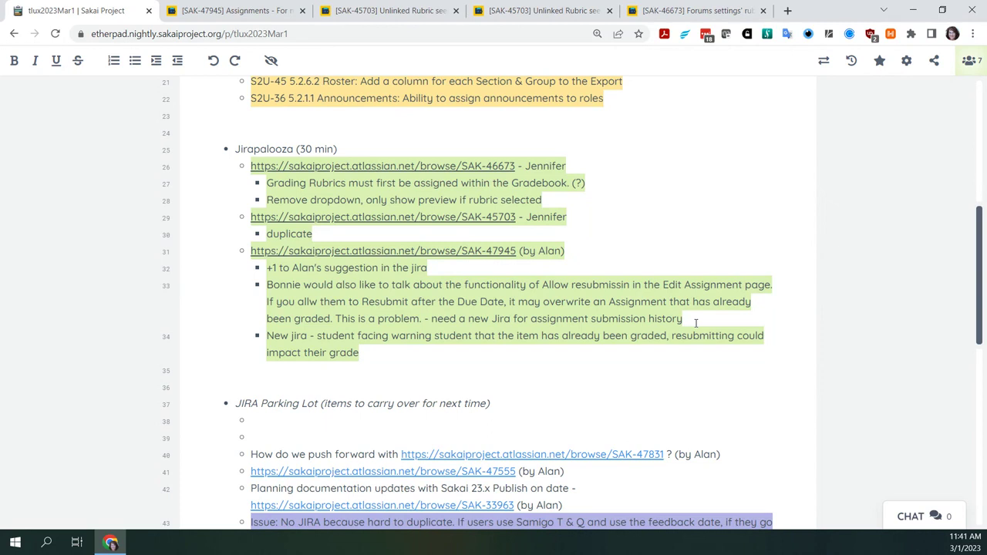
Step: Add another SAK-47945 sub-bullet reading "New jira - instructor notification of resubmissions"
key("Return")
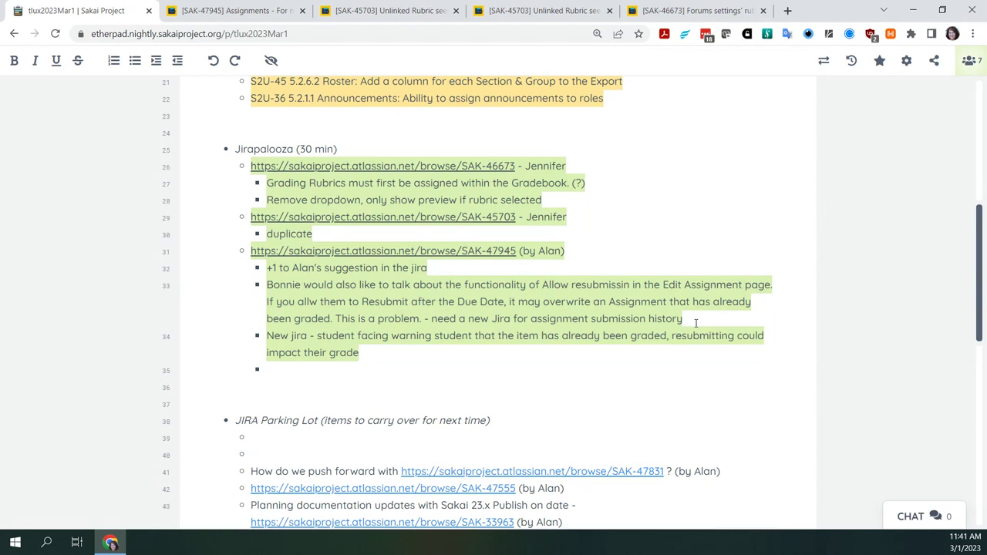
type("New jir")
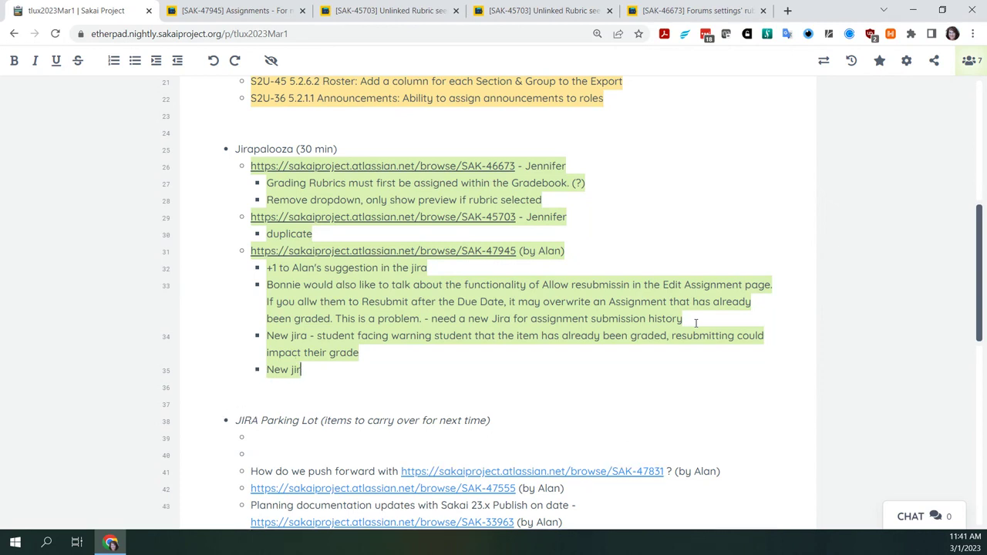
type("a - instructor noti")
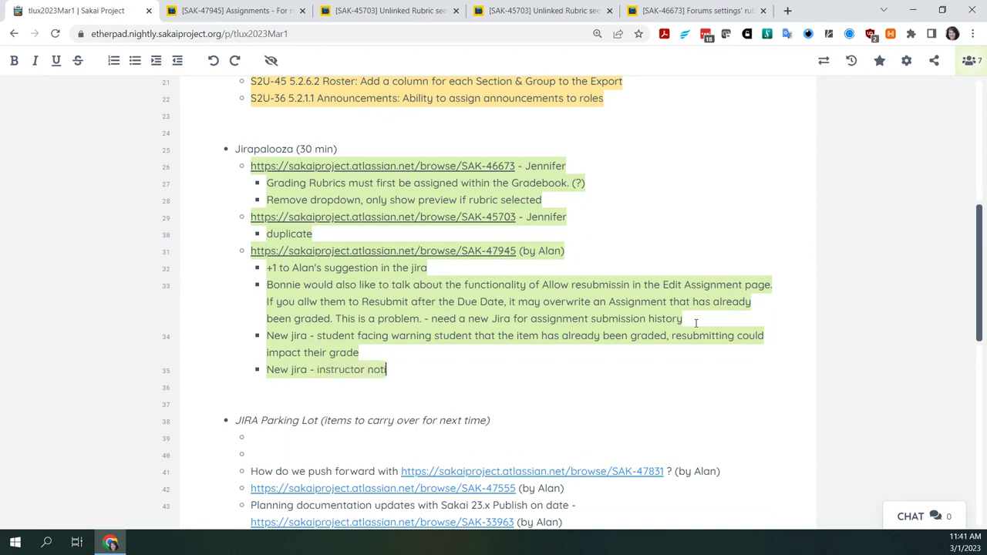
type("fication of")
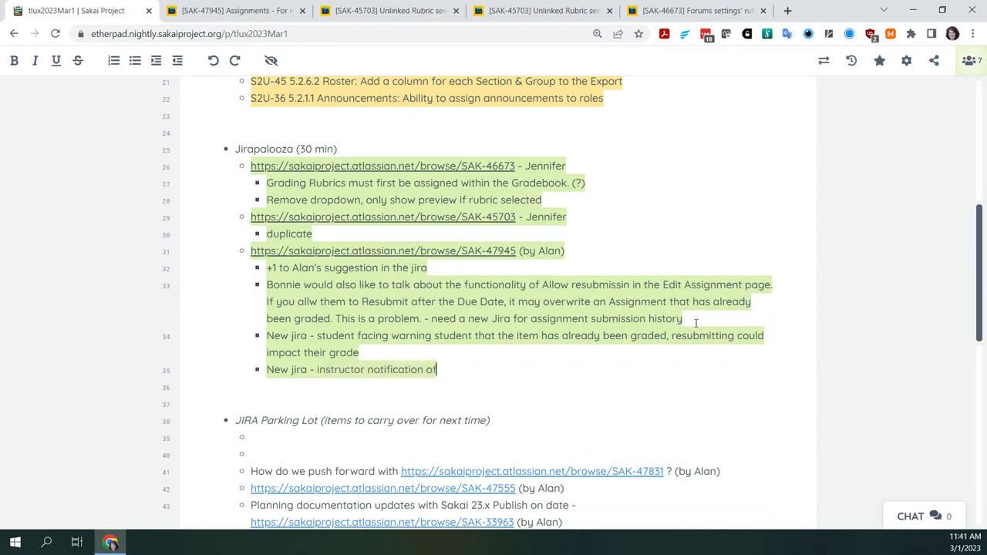
type(" resubmis")
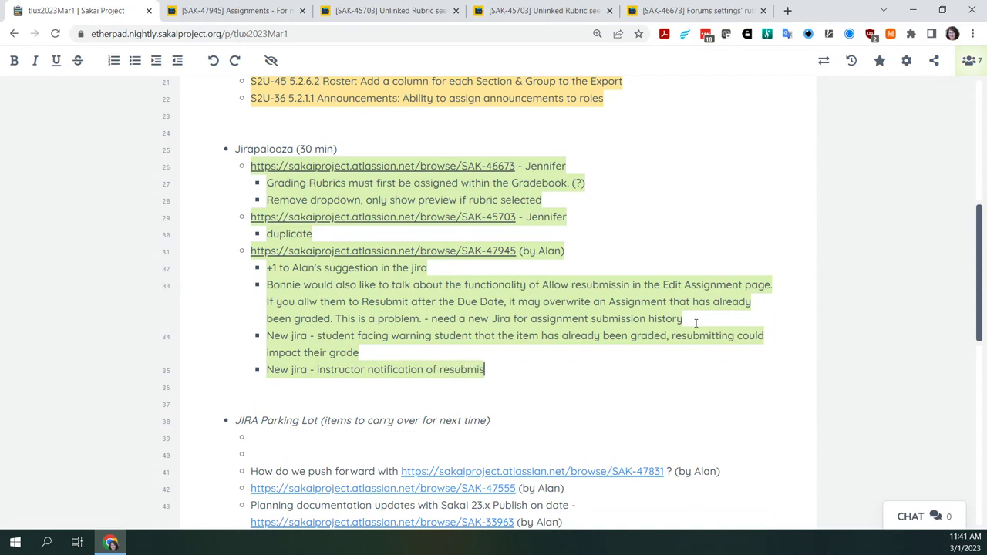
type("sions")
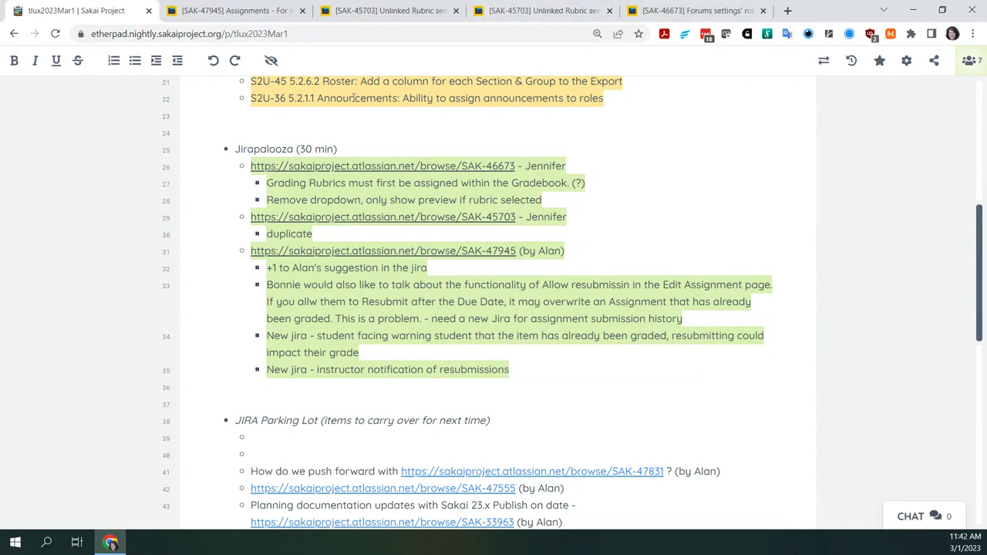
Step: Review the SAK-47945 issue's description and comments down to the comment that references SAK-48290
left_click(236, 13)
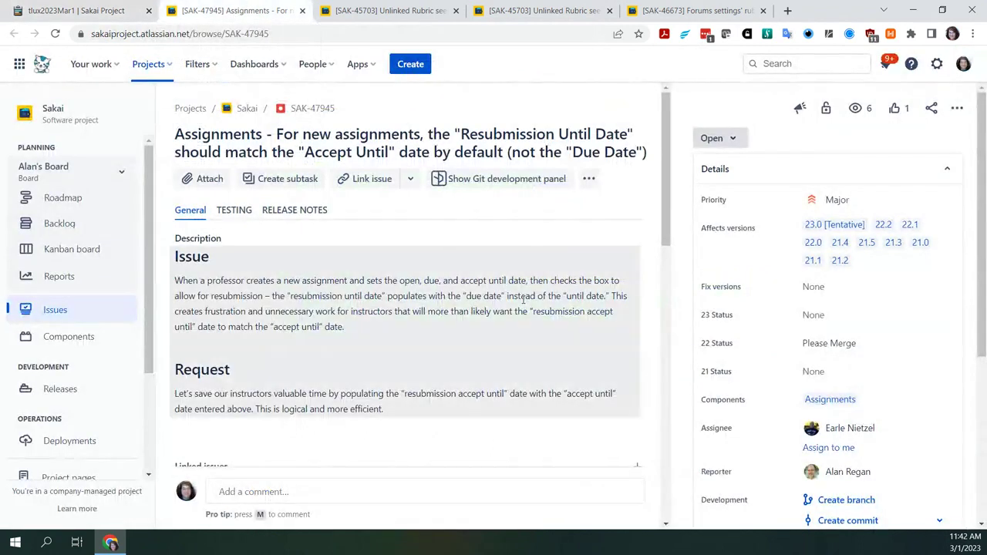
scroll(544, 375, "down", 1)
scroll(543, 376, "down", 4)
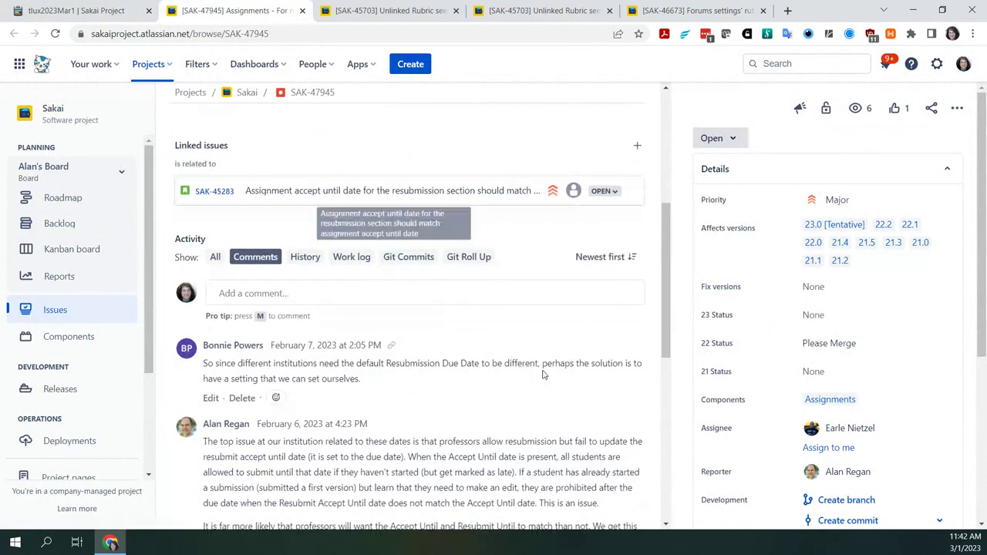
scroll(544, 374, "down", 4)
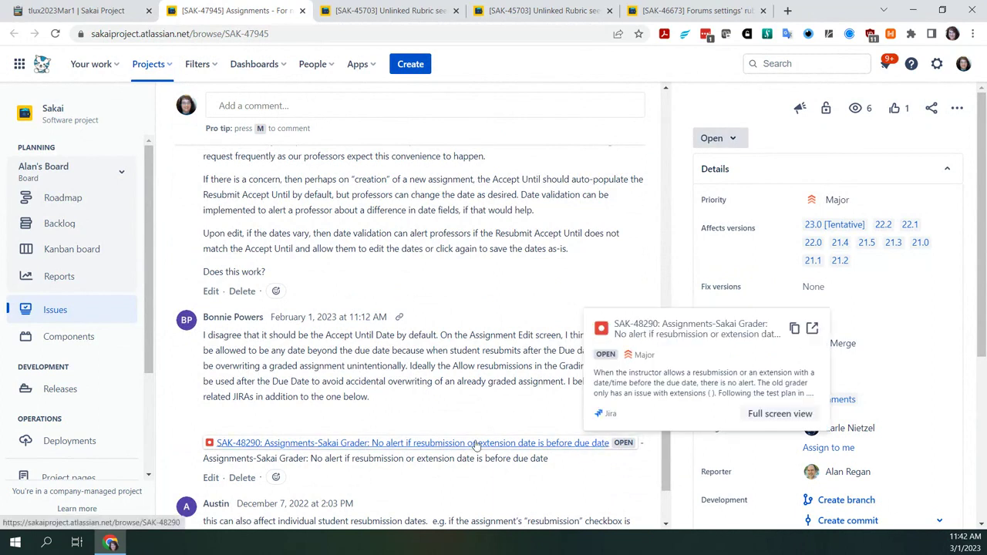
Step: Delete the "New jira - instructor notification of resubmissions" sub-bullet from the SAK-47945 notes in the pad
left_click(107, 15)
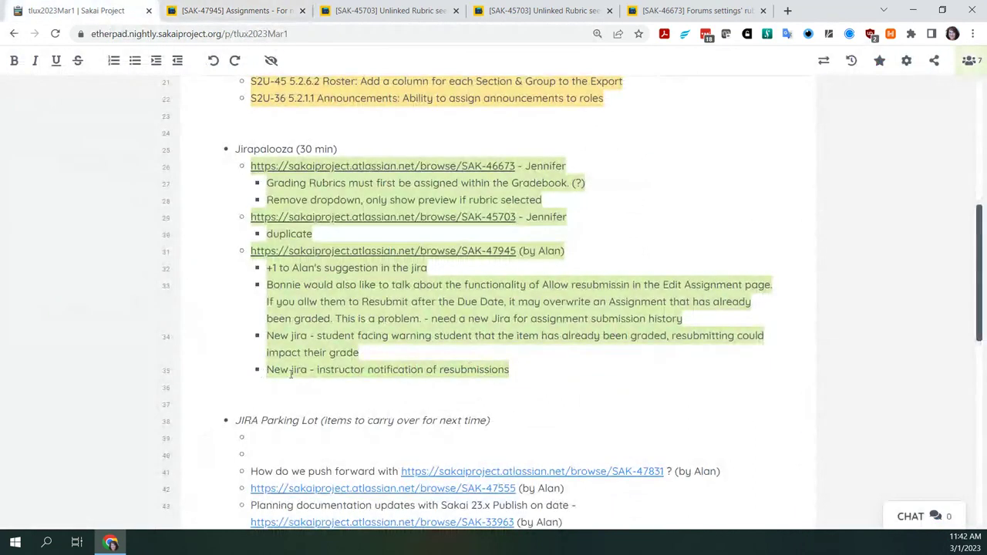
left_click_drag(525, 371, 259, 378)
key("BackSpace")
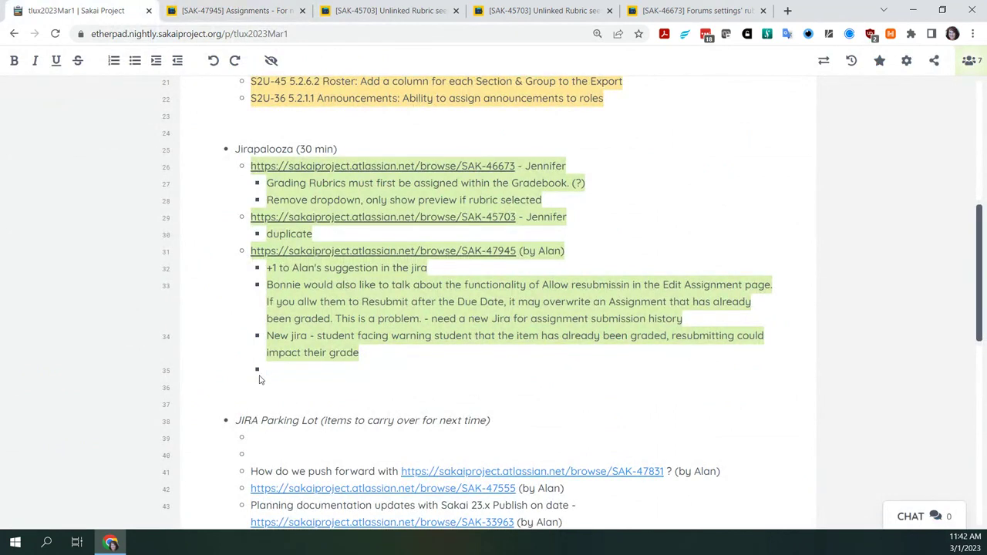
key("BackSpace")
key("BackSpace")
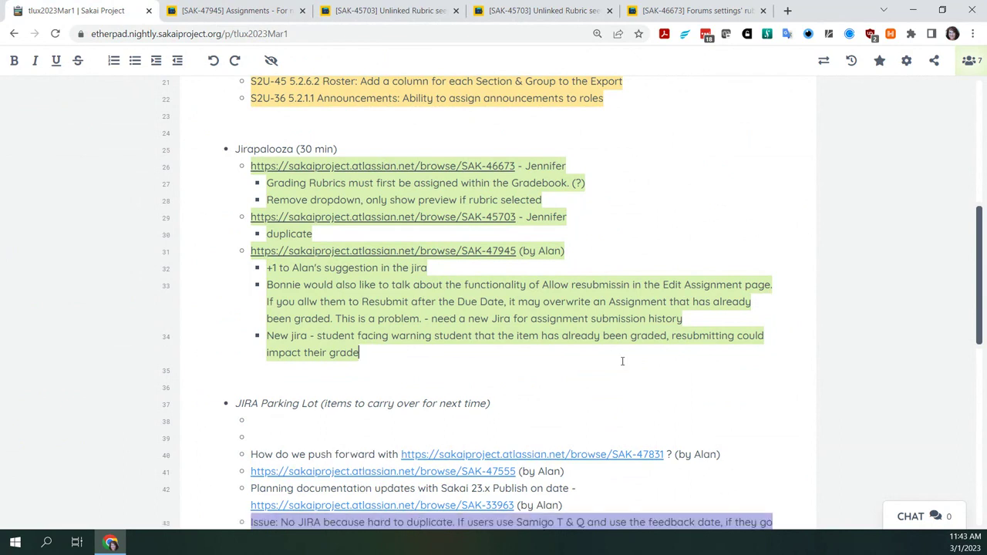
Step: Open the SAK-48290 issue referenced in the SAK-47945 comments and read its description
left_click(205, 11)
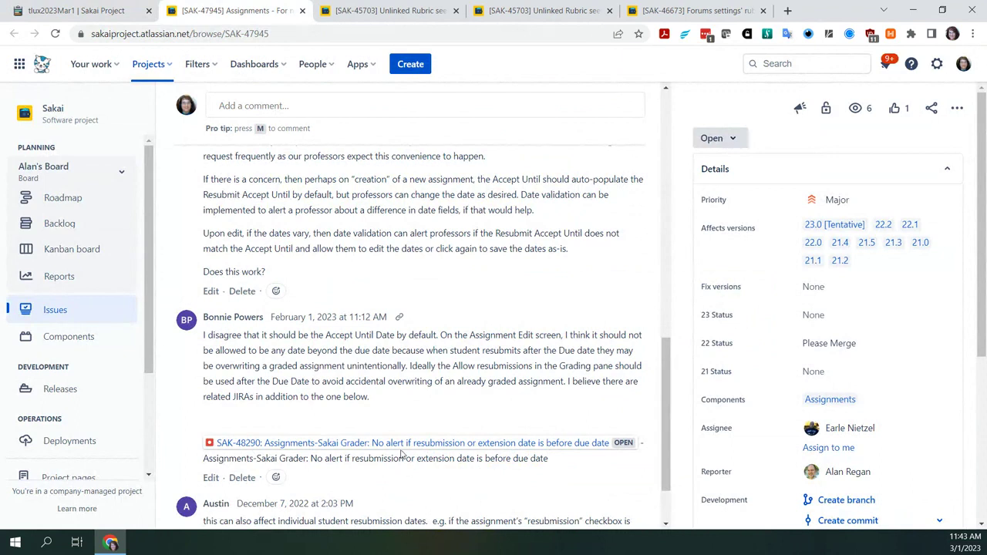
left_click(400, 445)
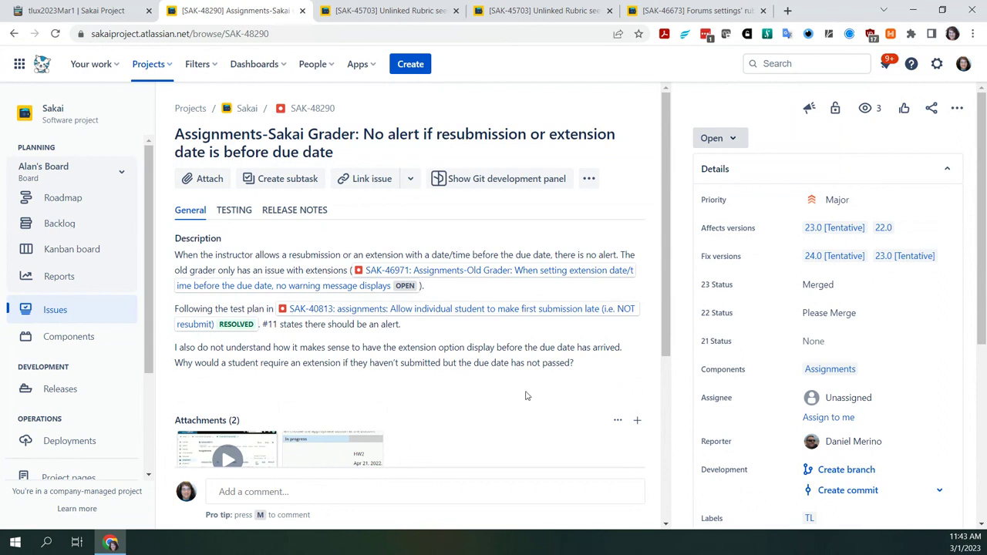
Step: Return to the meeting pad and undo the deletion of the instructor notification sub-bullet
left_click(56, 13)
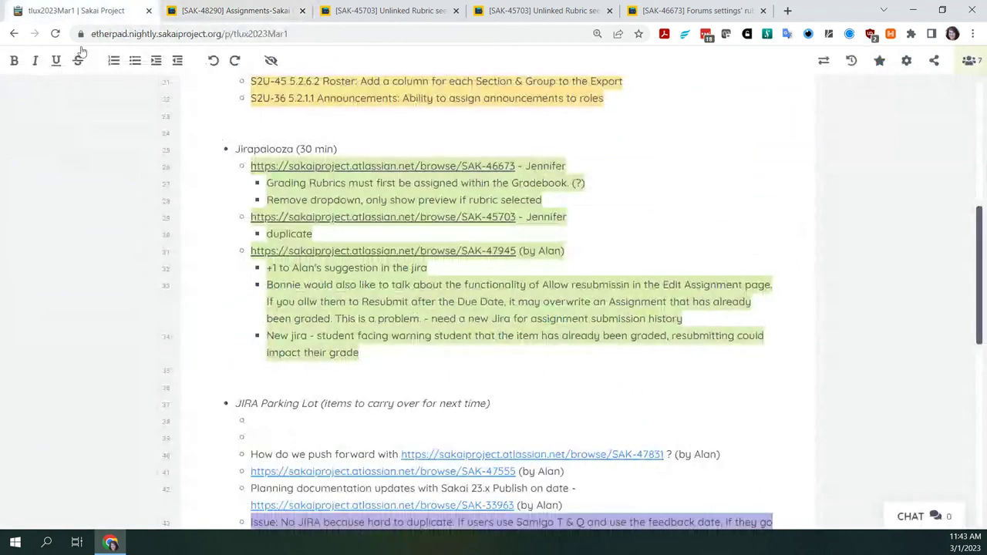
left_click(214, 61)
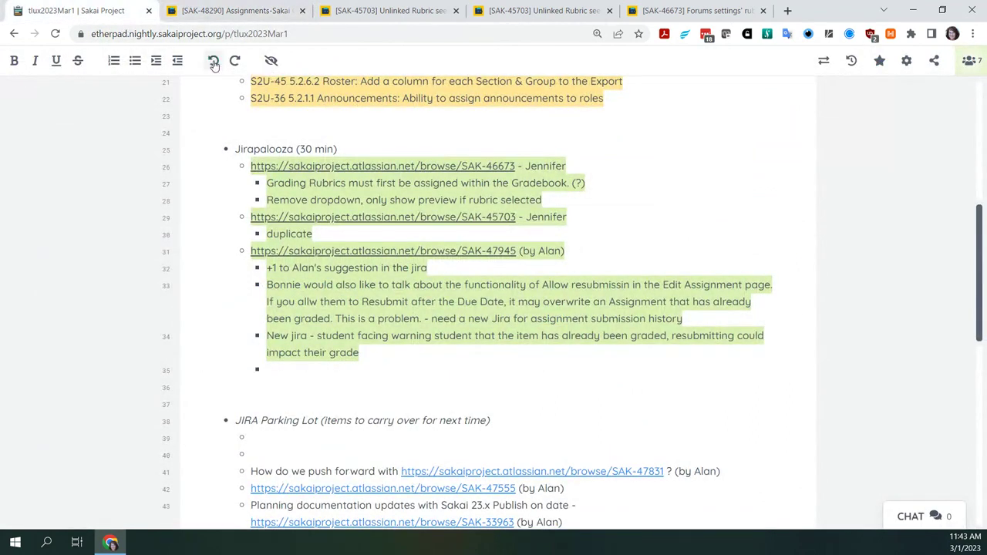
left_click(586, 364)
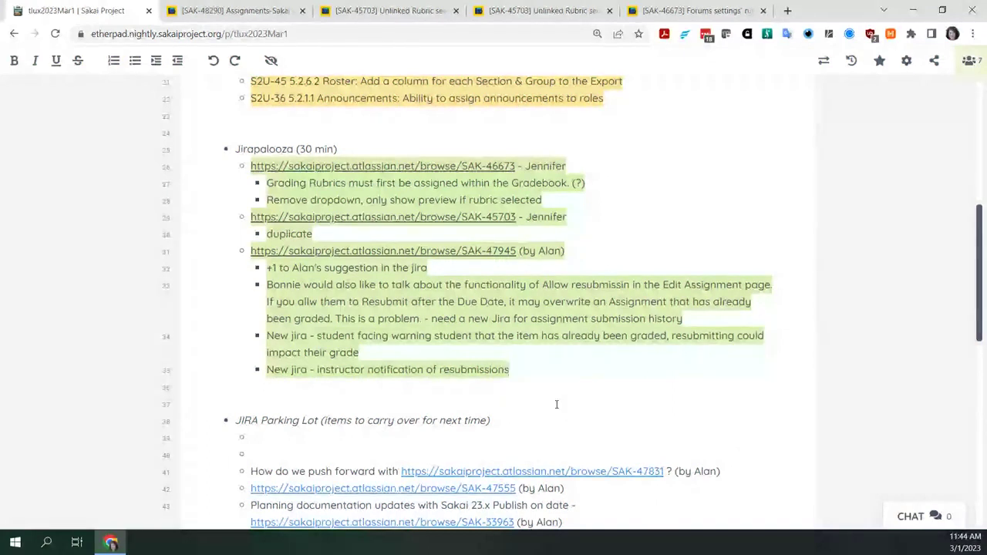
Step: Copy the SAK-47831 link with its attribution from the JIRA Parking Lot into a new Jirapalooza bullet at the same level as SAK-47945
scroll(556, 404, "down", 3)
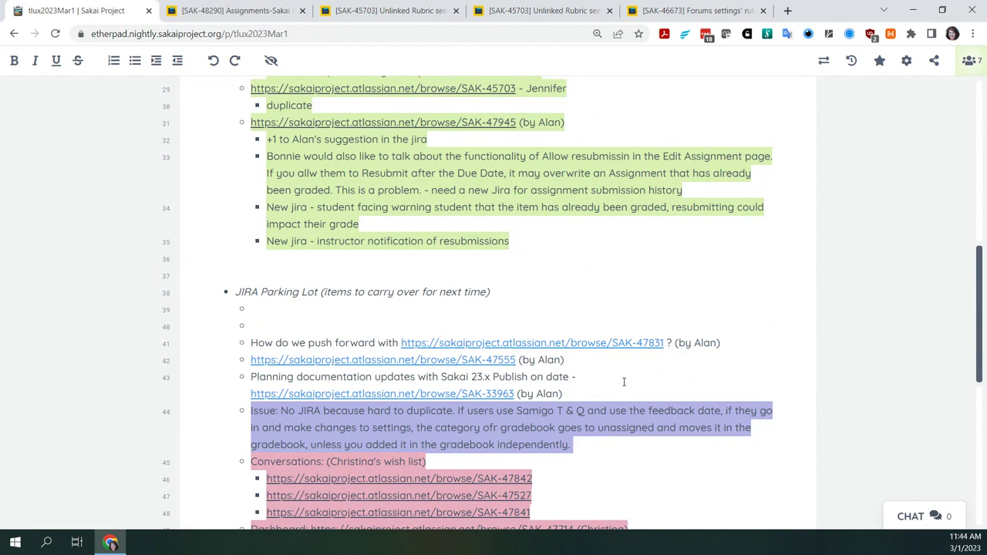
left_click_drag(737, 342, 403, 338)
key("ctrl+c")
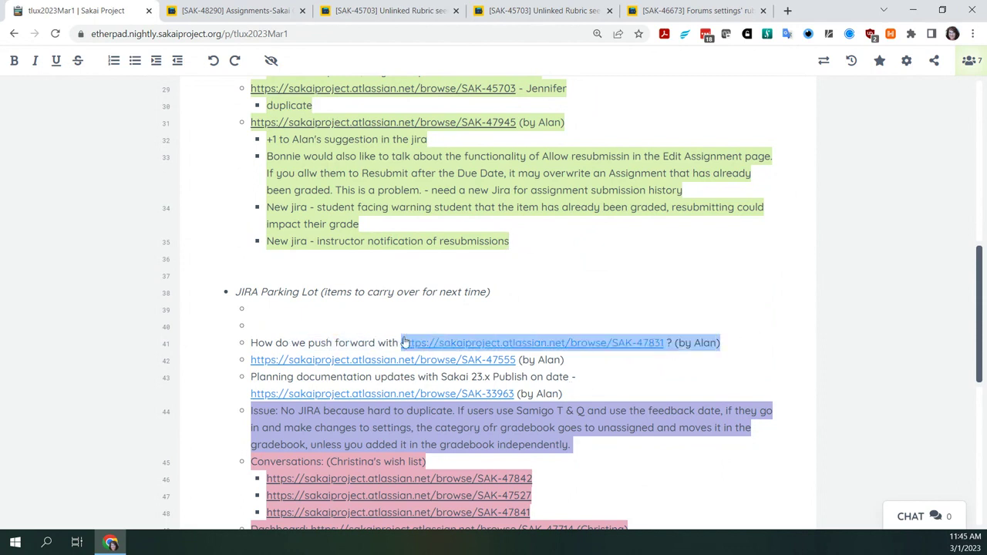
left_click(512, 241)
key("Return")
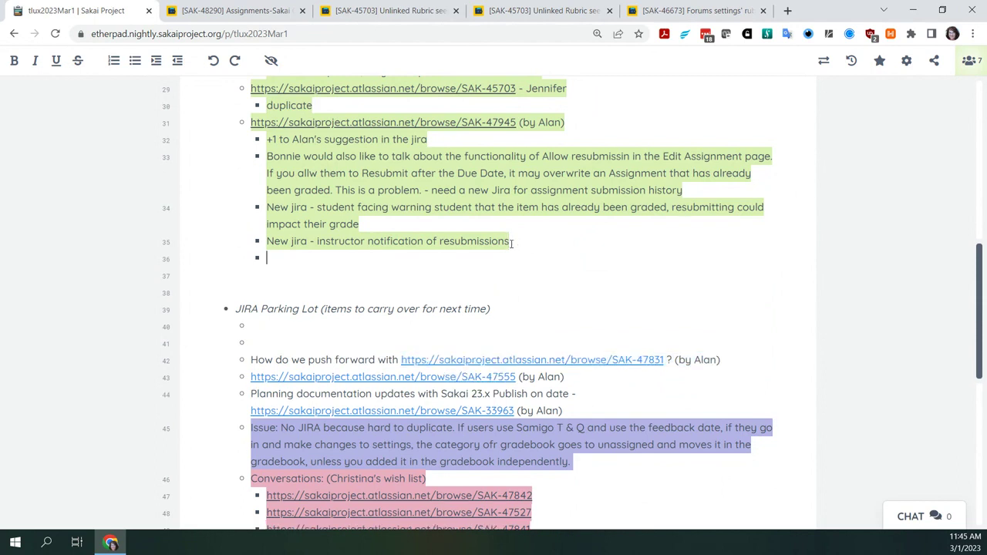
left_click(177, 60)
key("ctrl+v")
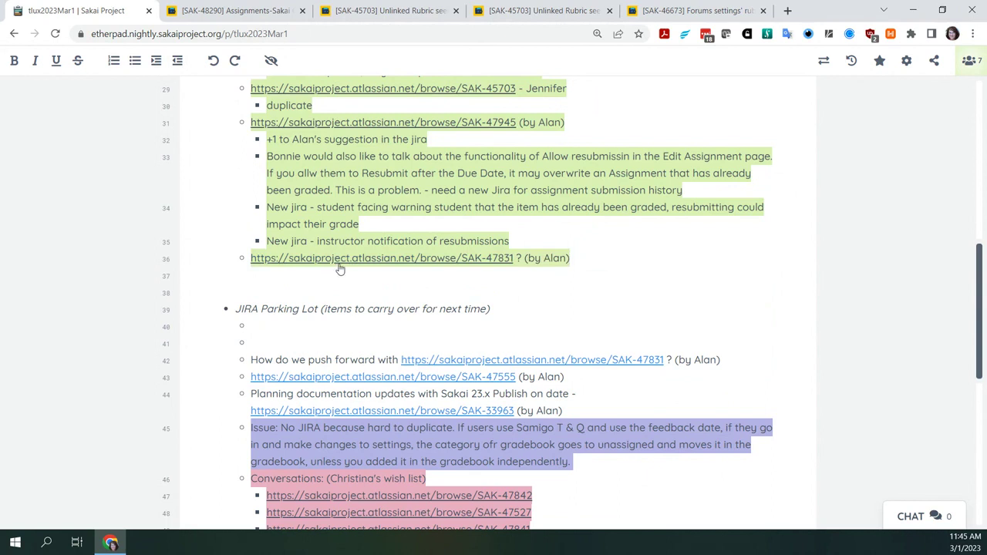
Step: Open the SAK-47831 issue, review its description and the Current and Requested screenshots, and return to the meeting pad
left_click(337, 260)
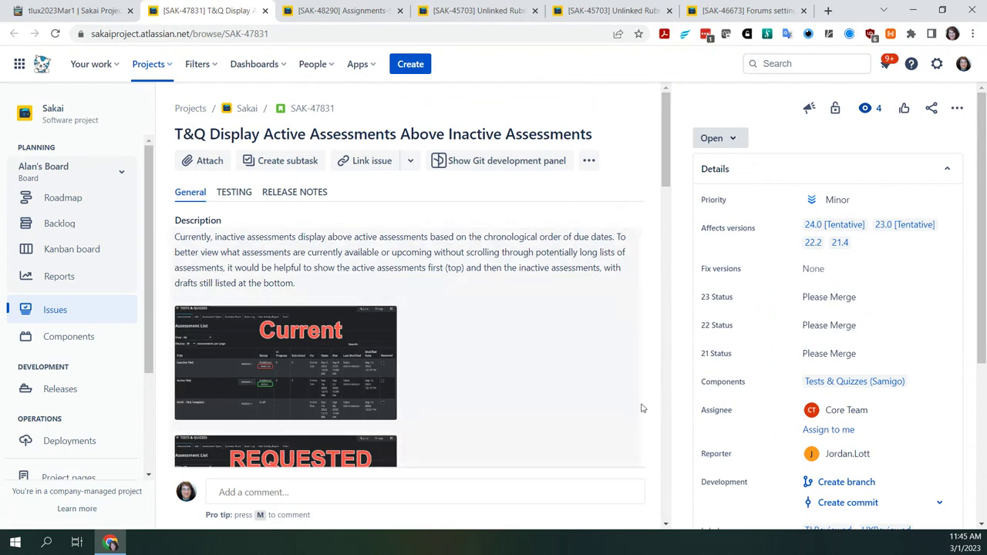
scroll(642, 409, "down", 2)
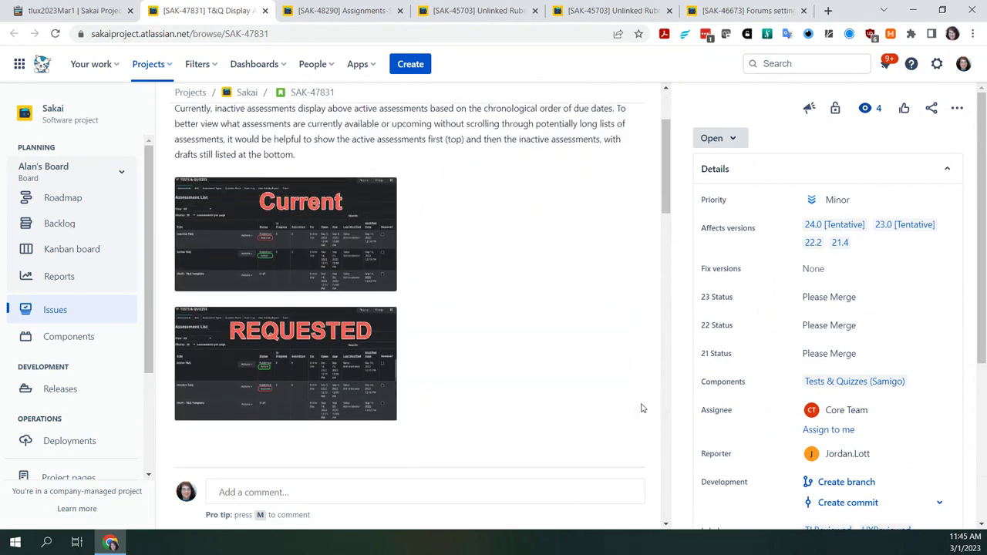
scroll(642, 408, "up", 2)
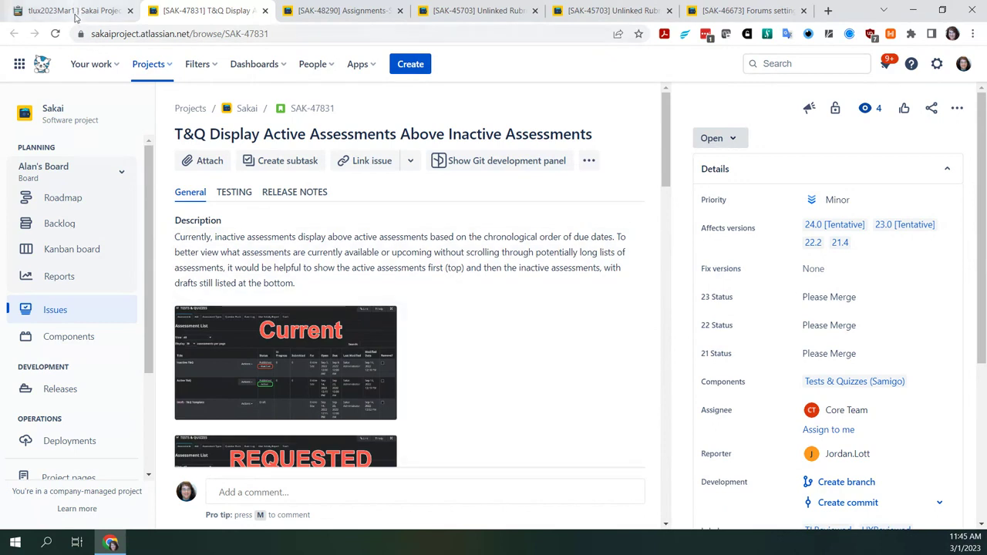
mouse_move(75, 17)
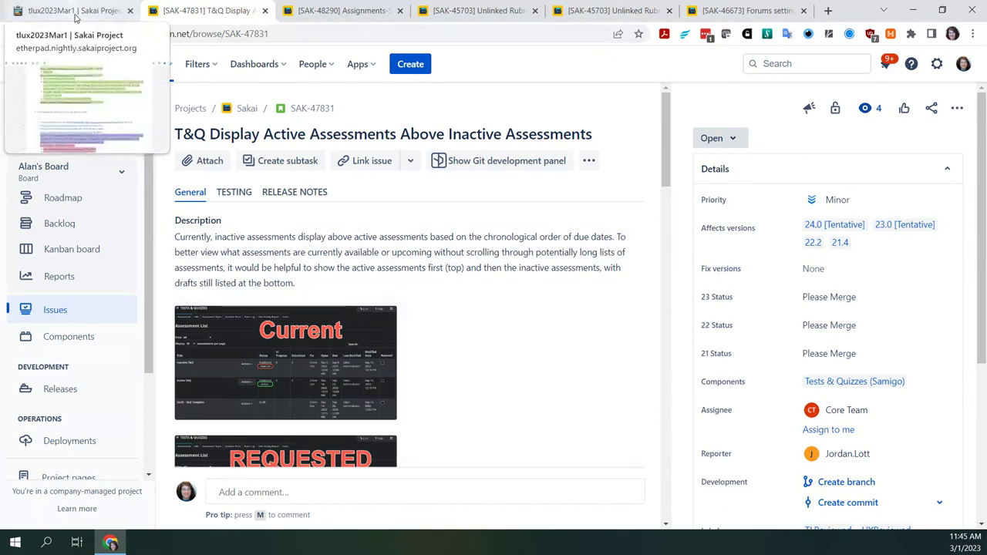
left_click(76, 13)
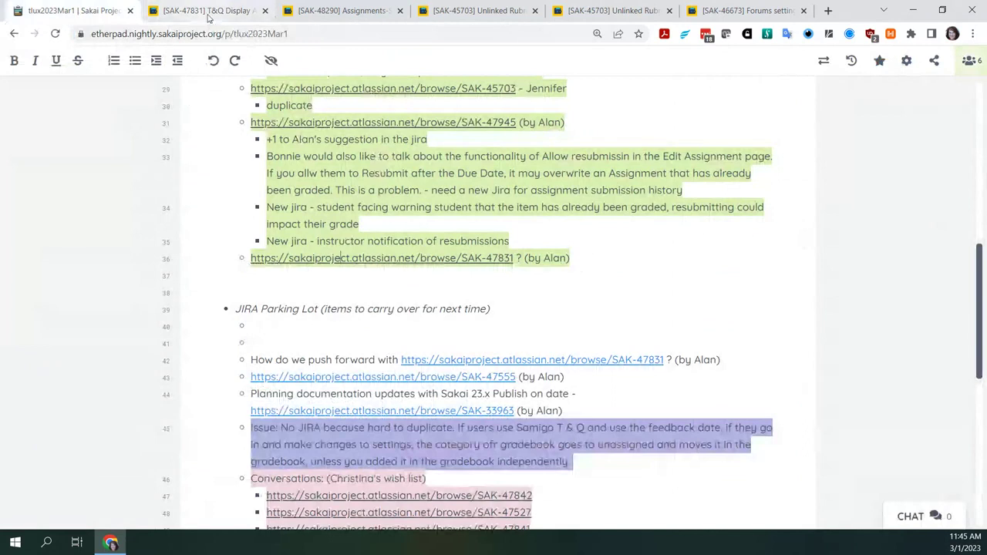
Step: Read the issues and the status label proposal in SAK-47864 for Tests & Quizzes
mouse_move(206, 17)
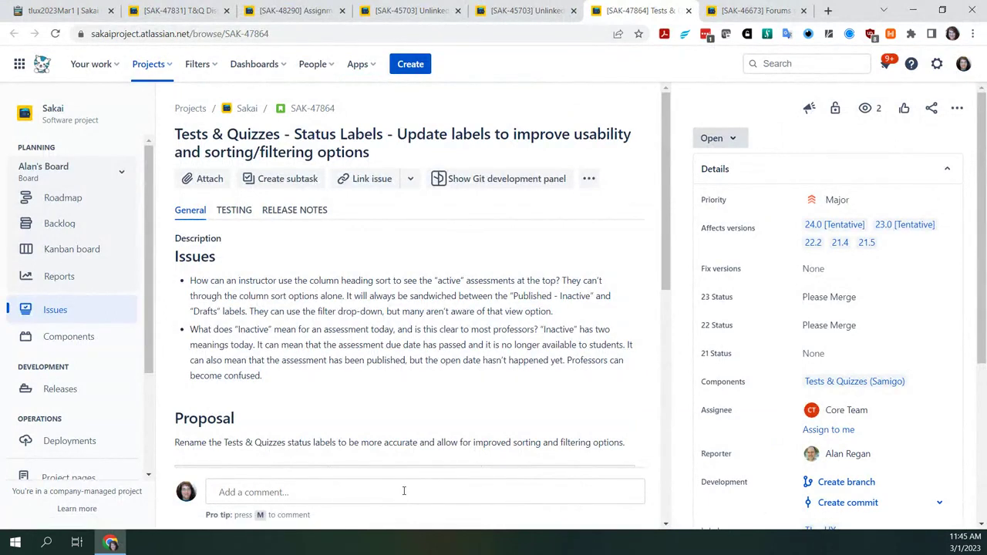
scroll(548, 358, "down", 2)
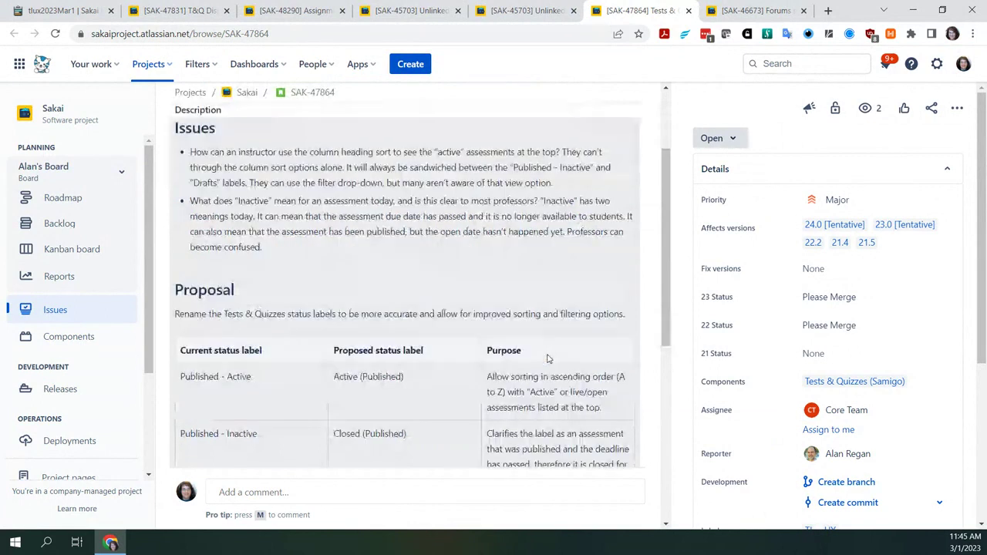
scroll(548, 358, "down", 1)
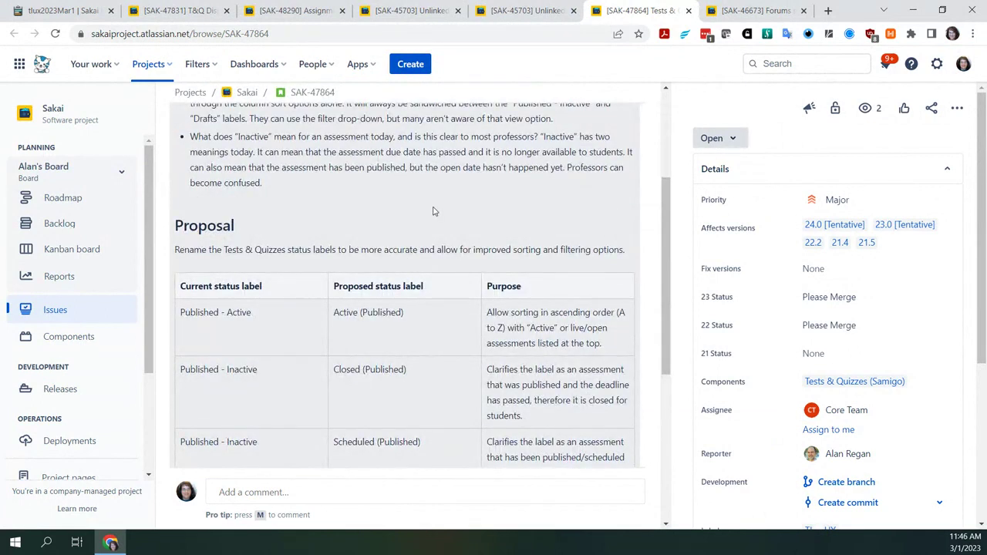
scroll(433, 211, "up", 3)
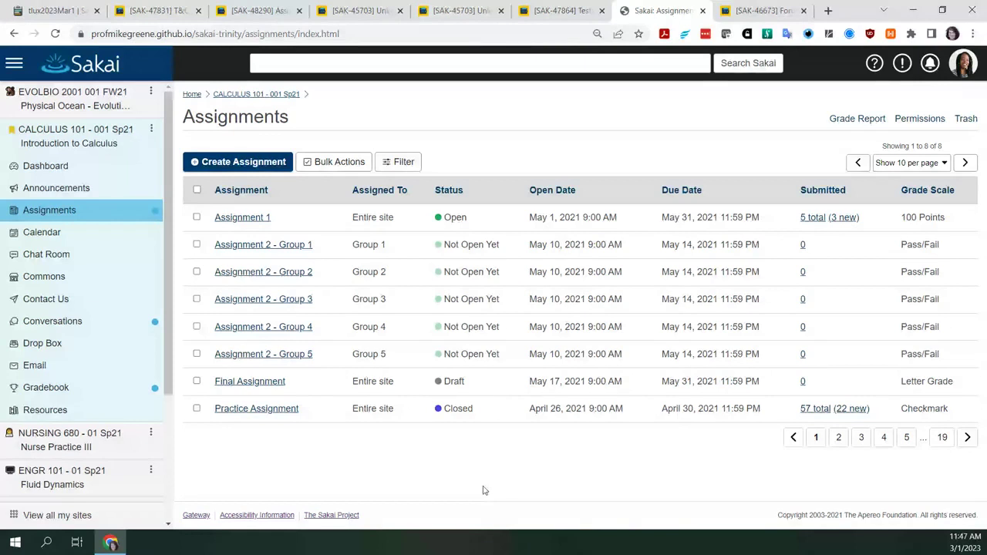
Step: Compare the status labels in the Sakai prototype's Assignments list with the SAK-47831 request for ordering assessments
left_click(458, 196)
left_click(155, 11)
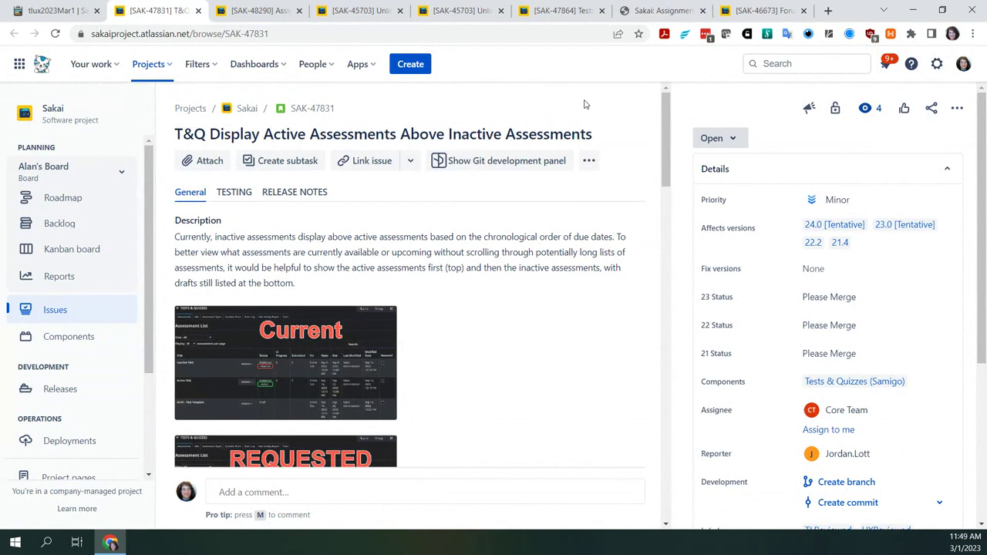
left_click(661, 10)
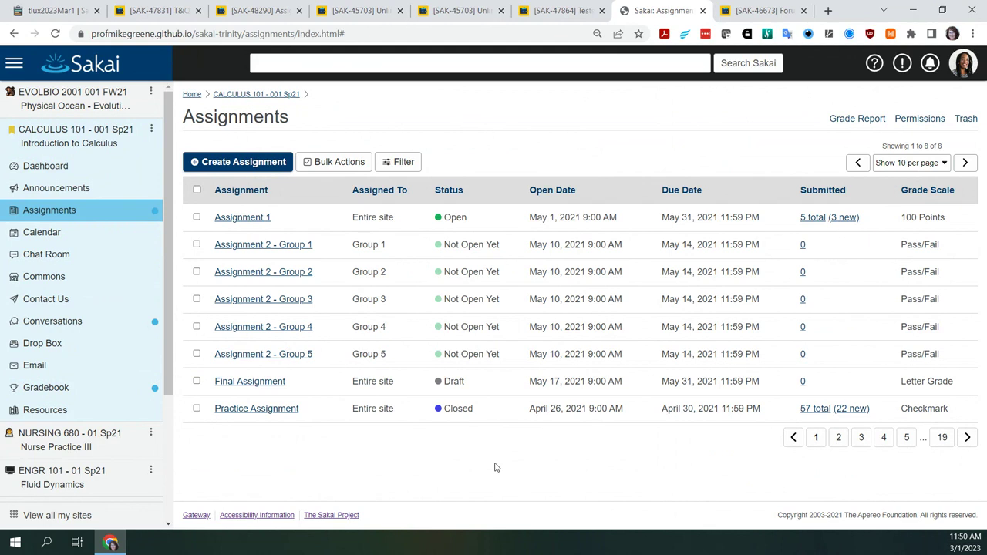
left_click(155, 11)
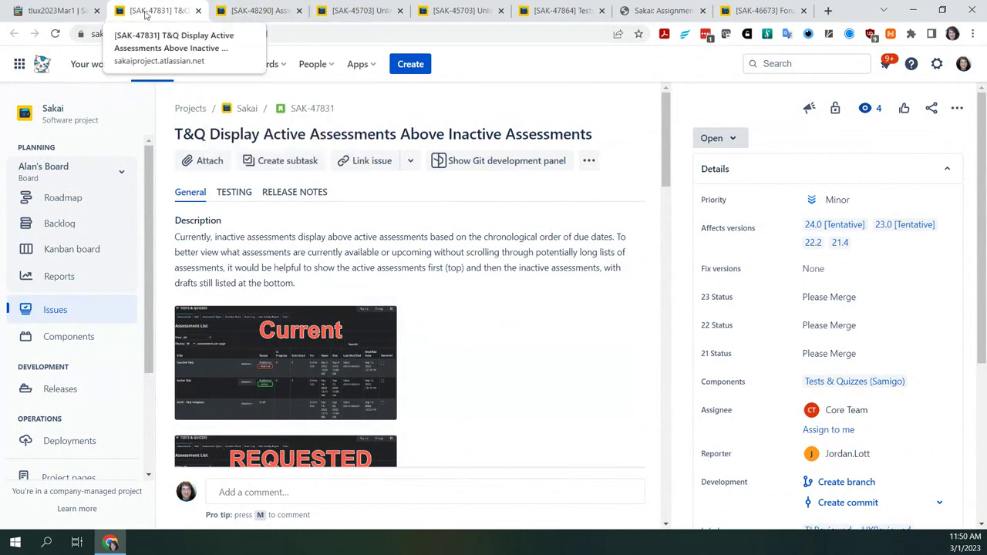
Step: Return to SAK-47864 and examine its table of current and proposed status labels
left_click(577, 15)
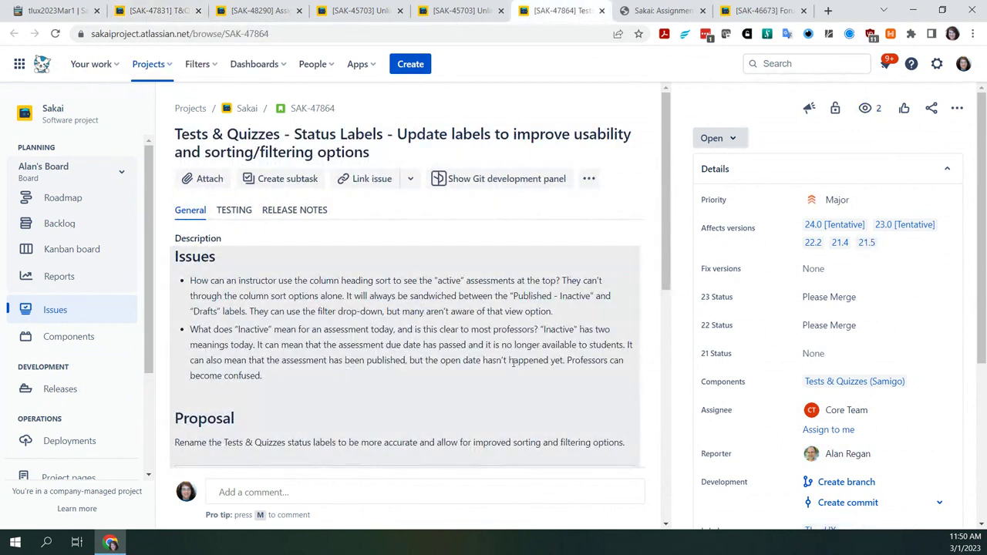
scroll(505, 362, "down", 5)
scroll(515, 368, "down", 2)
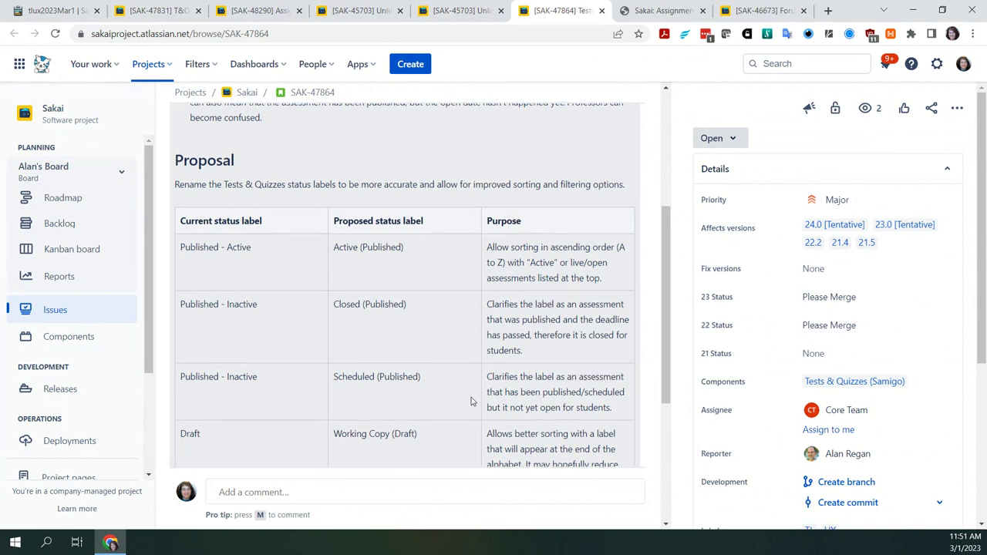
Step: Review the Issues description in SAK-47864 alongside the current and proposed status labels and their stated purposes
scroll(472, 401, "down", 1)
scroll(473, 401, "down", 2)
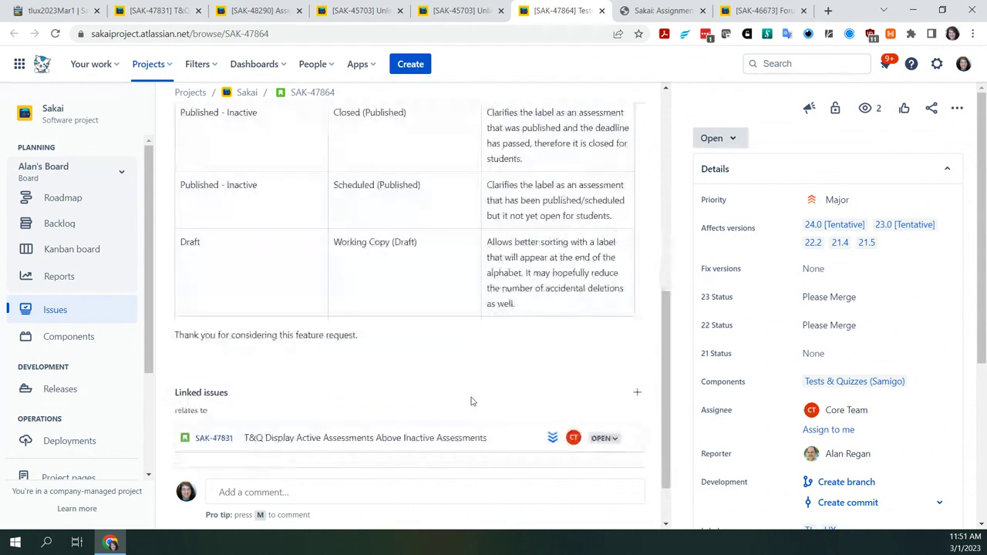
scroll(472, 402, "up", 2)
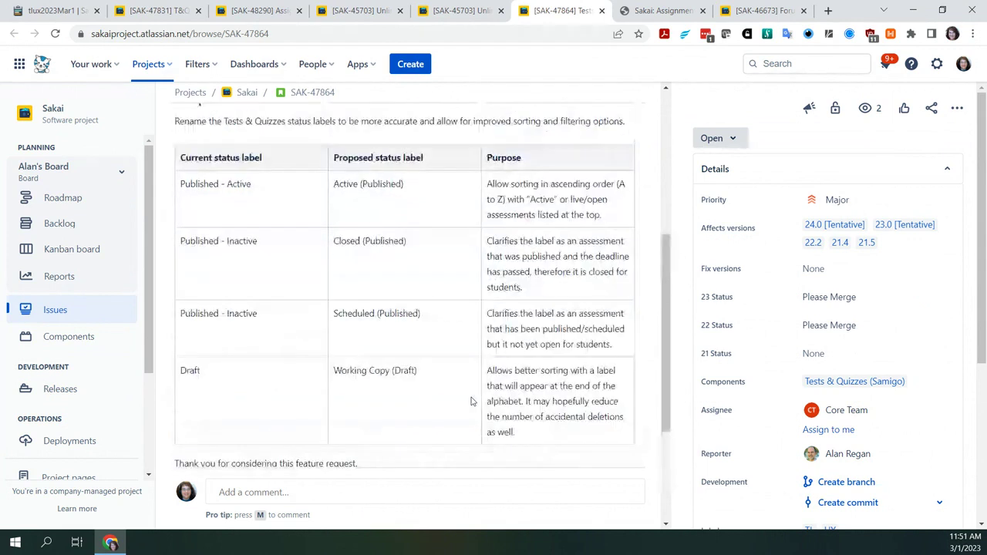
scroll(472, 402, "up", 3)
scroll(472, 401, "up", 2)
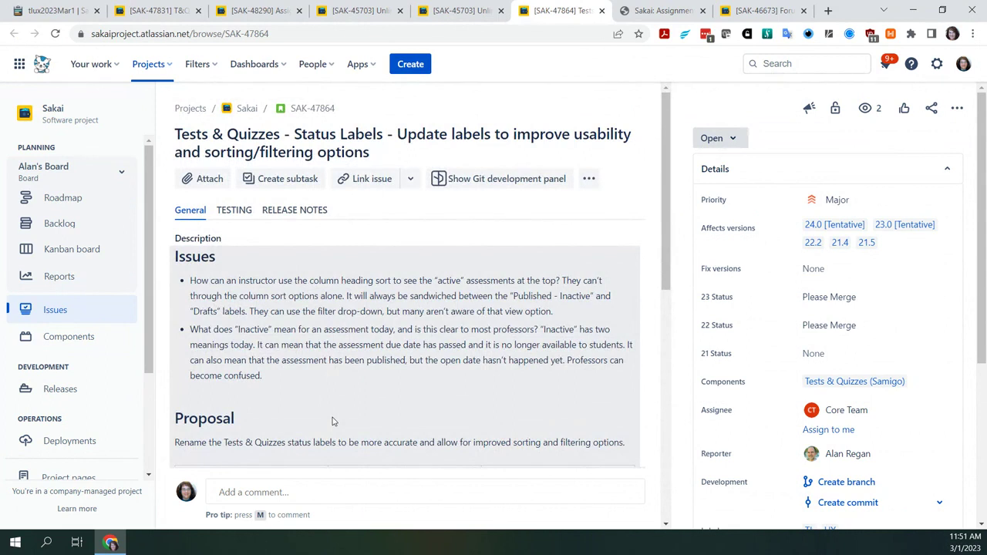
scroll(430, 412, "down", 2)
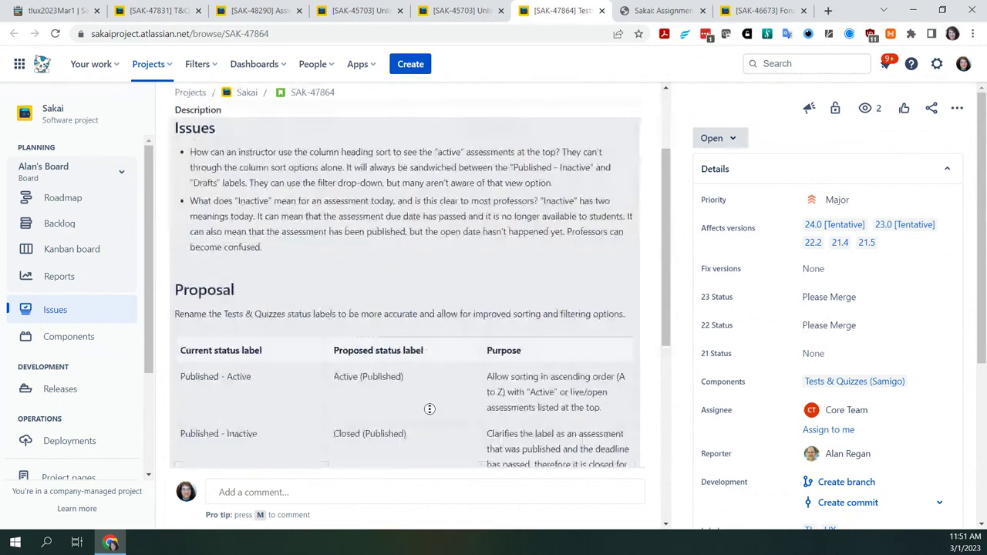
scroll(430, 415, "down", 3)
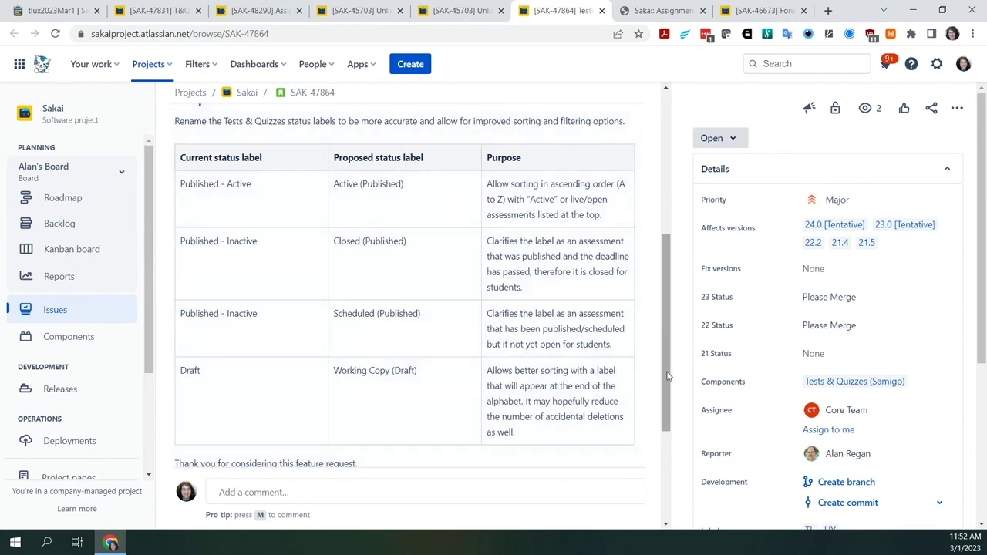
left_click_drag(670, 377, 673, 303)
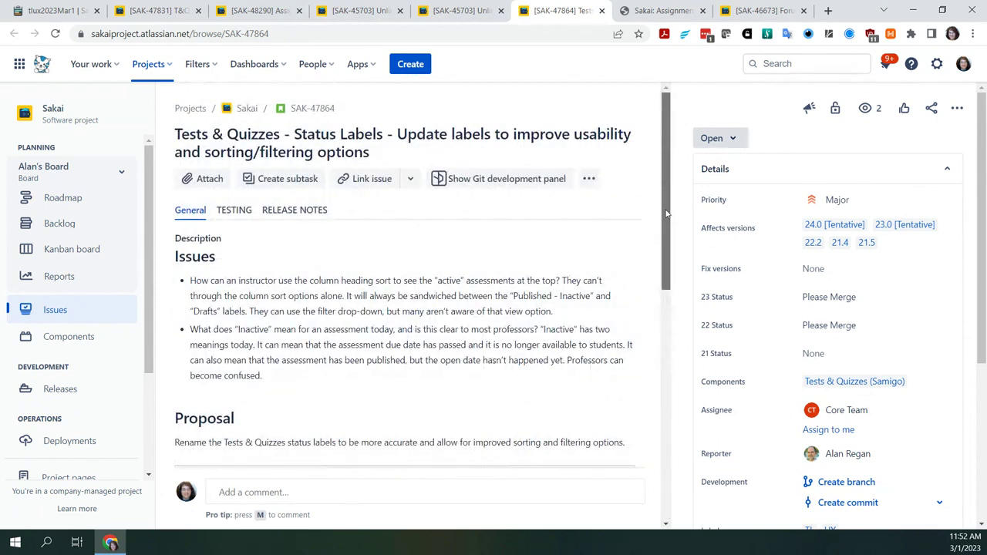
scroll(669, 252, "down", 1)
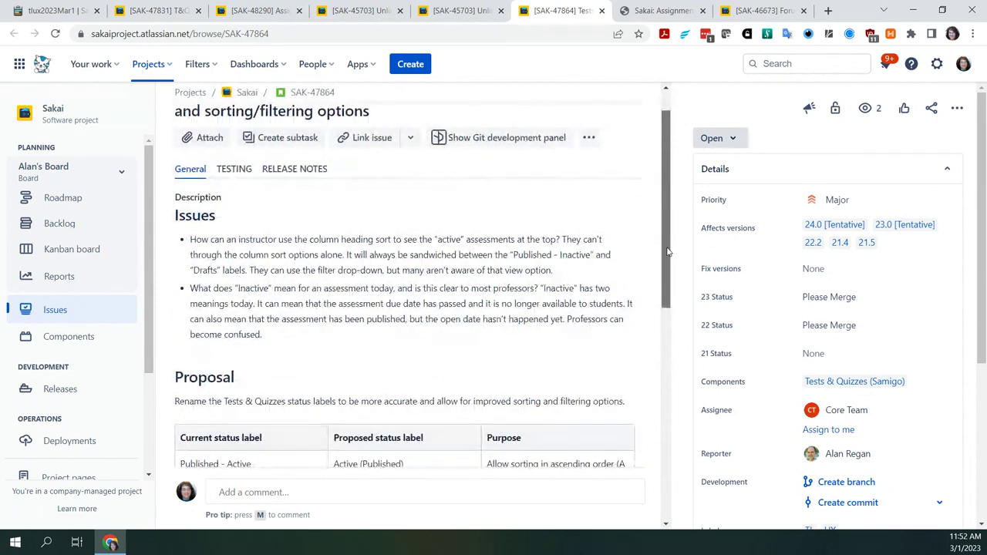
left_click_drag(668, 252, 684, 380)
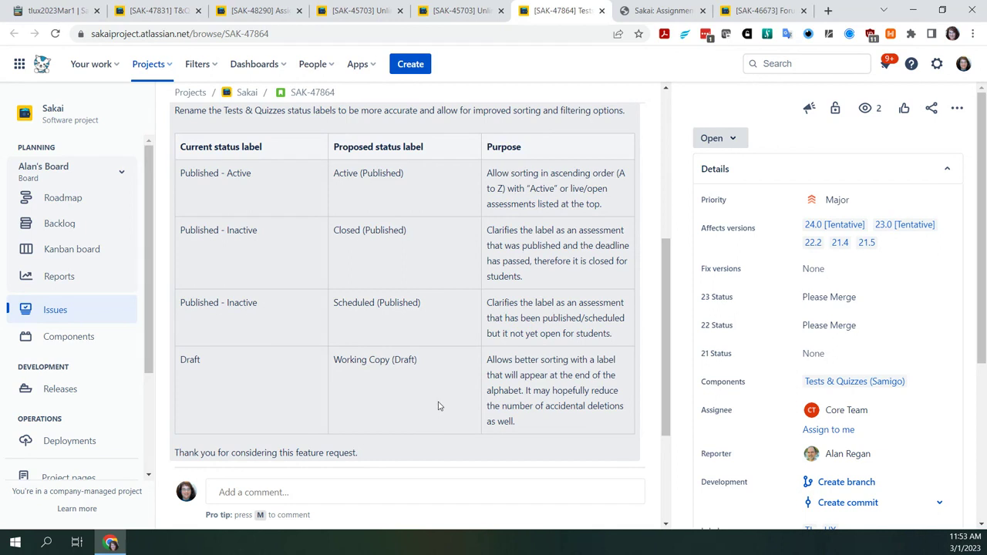
Step: Check the linked issues in SAK-47864 and reread the end of its status label table
scroll(438, 406, "down", 2)
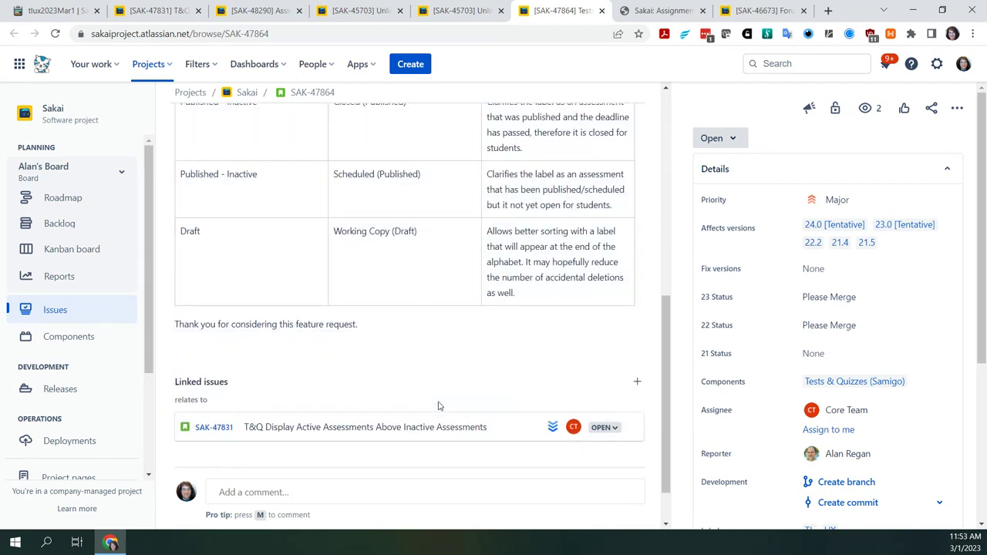
scroll(438, 406, "down", 1)
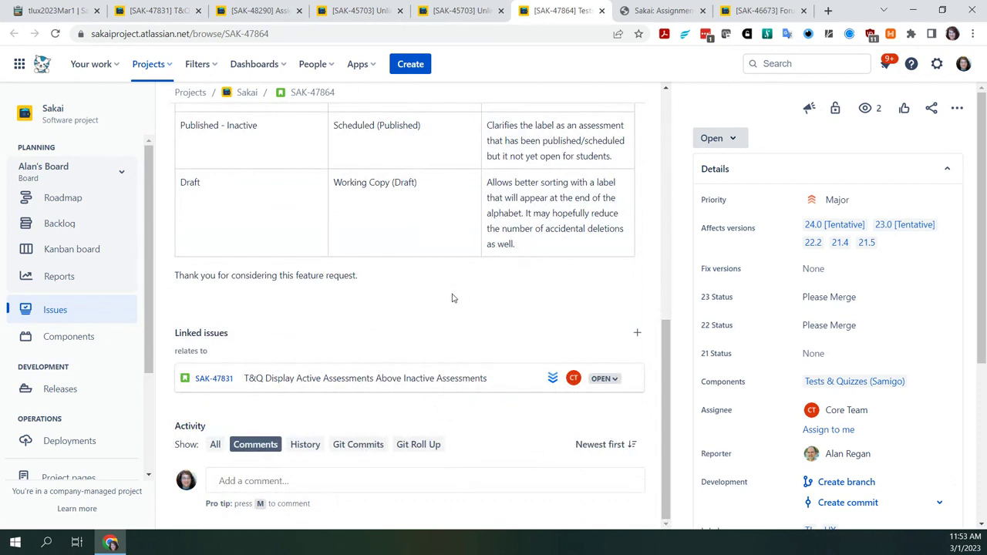
scroll(453, 299, "up", 3)
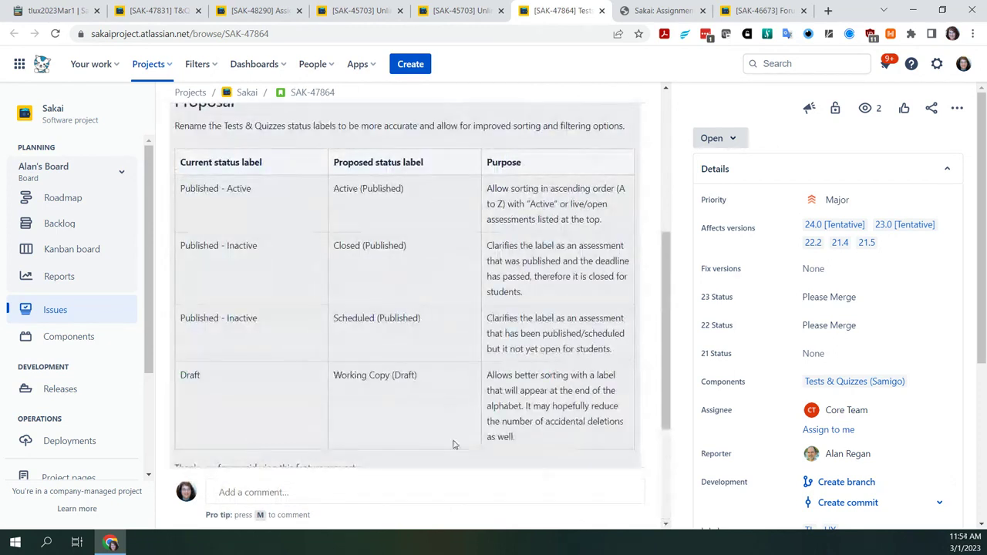
scroll(447, 414, "down", 1)
scroll(445, 417, "down", 2)
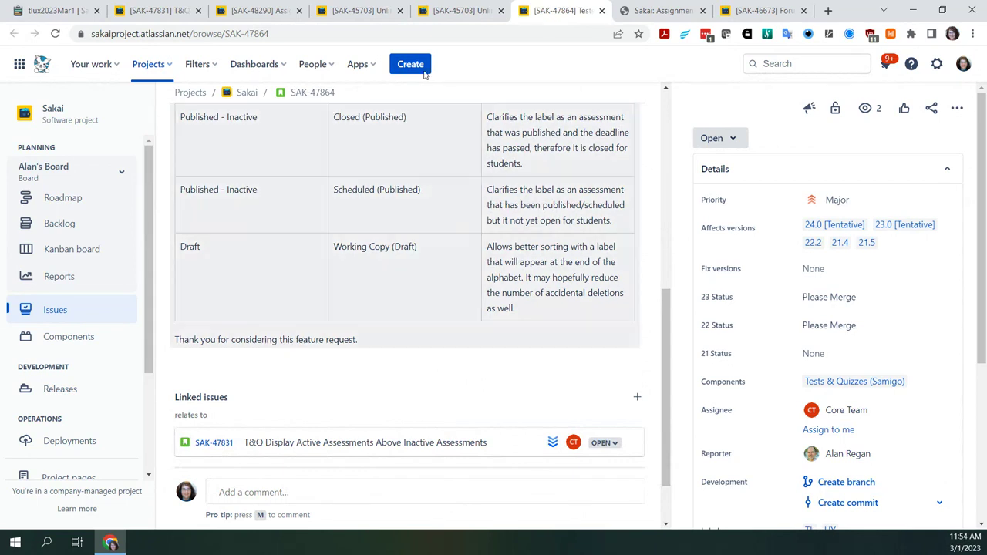
Step: Recheck the SAK-47831 description and its Current and Requested screenshots, and return to the meeting pad
left_click(186, 17)
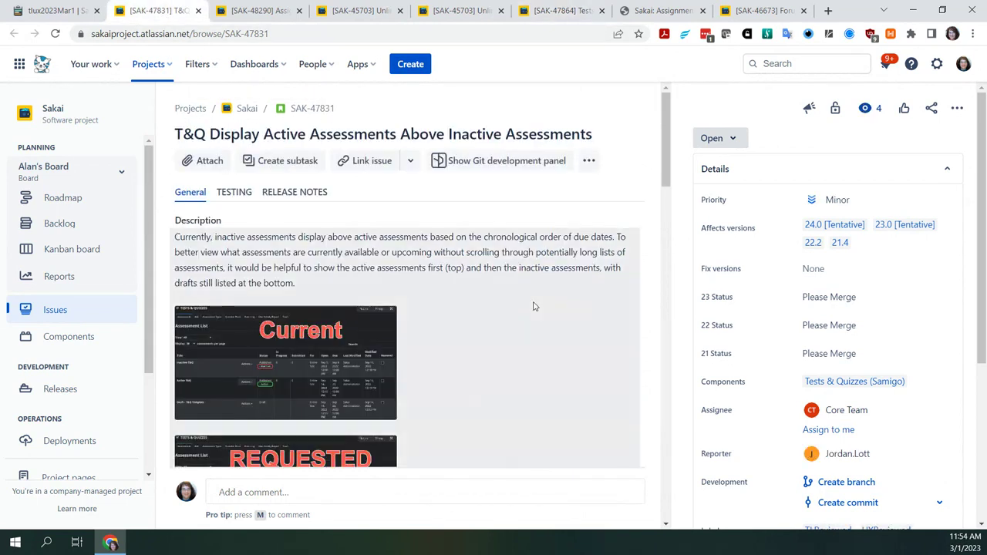
scroll(566, 371, "down", 1)
scroll(566, 371, "down", 1)
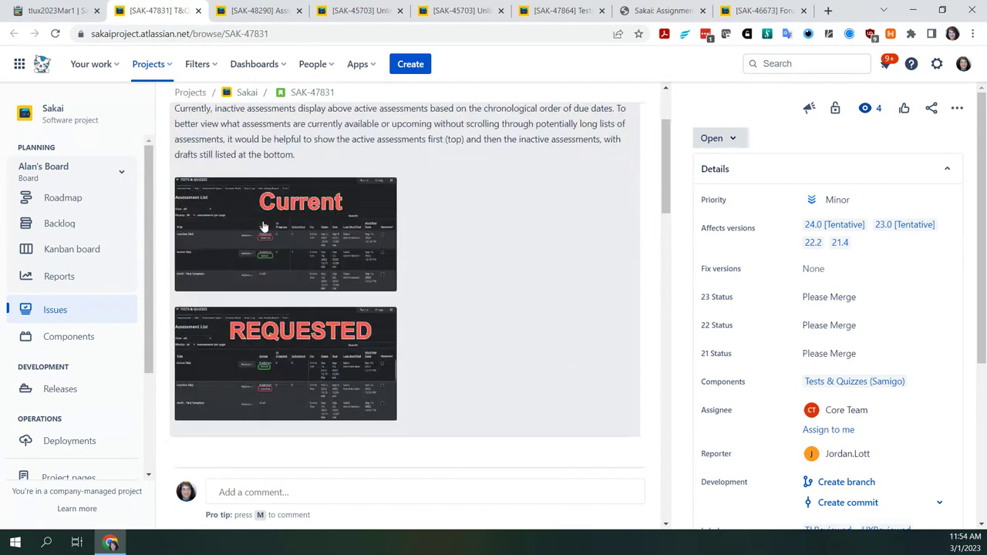
scroll(560, 378, "up", 2)
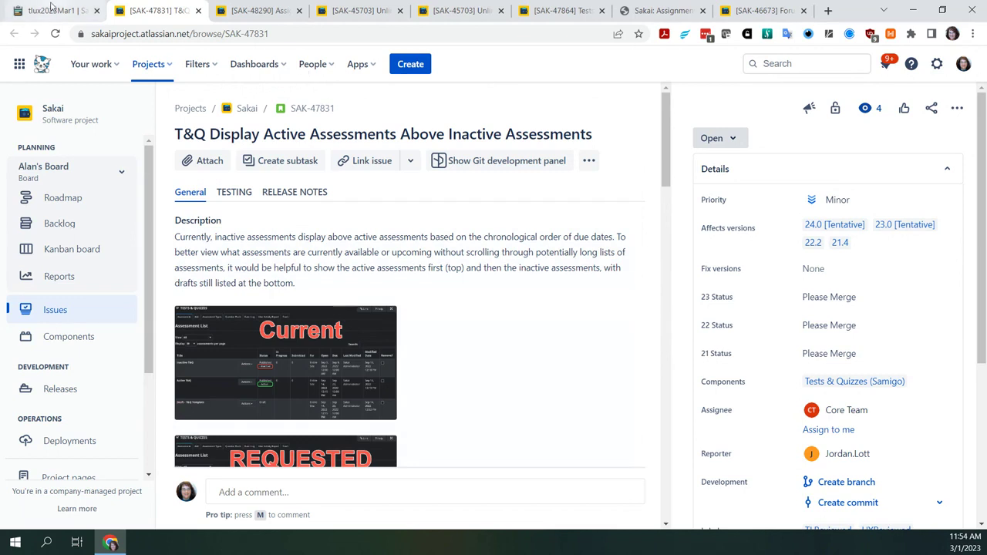
left_click(52, 8)
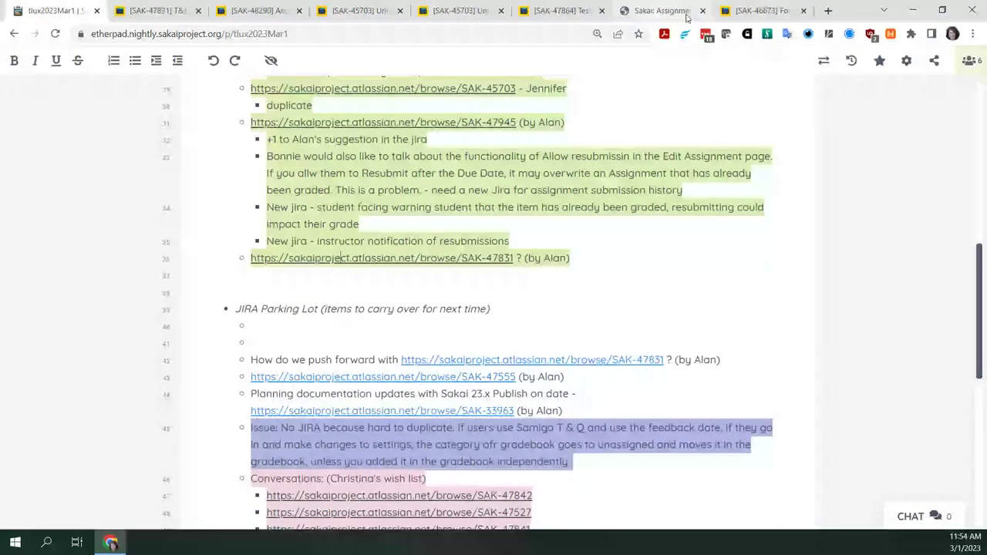
Step: Copy the SAK-47864 issue link into the meeting pad as a new bullet below the discussed SAK-47831 entry
left_click(662, 11)
left_click(555, 11)
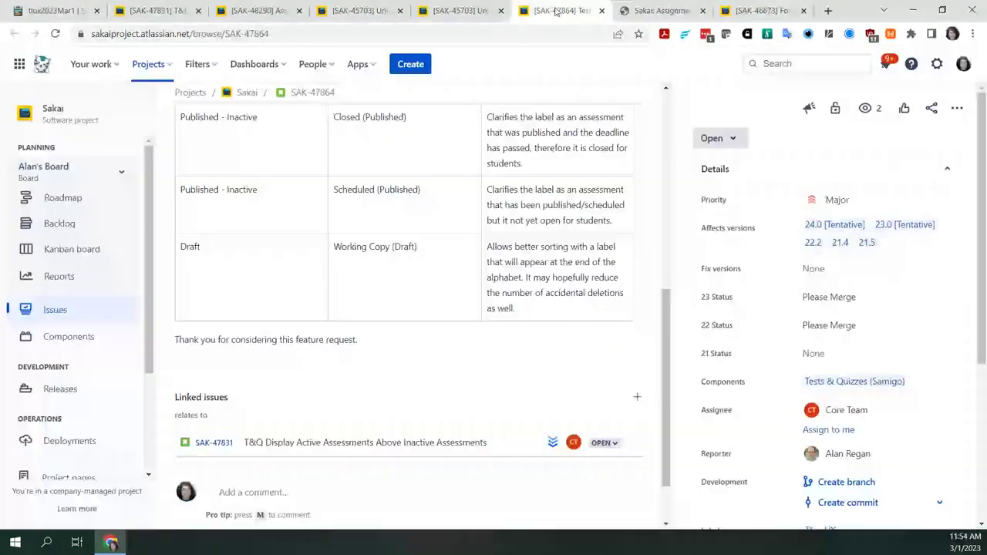
left_click(181, 34)
key("ctrl+c")
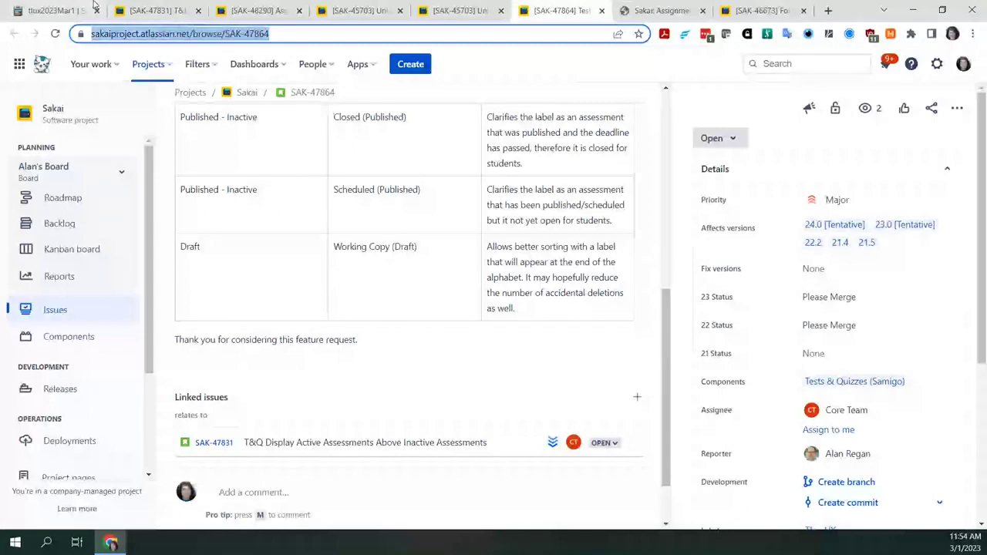
left_click(54, 11)
key("ctrl+v")
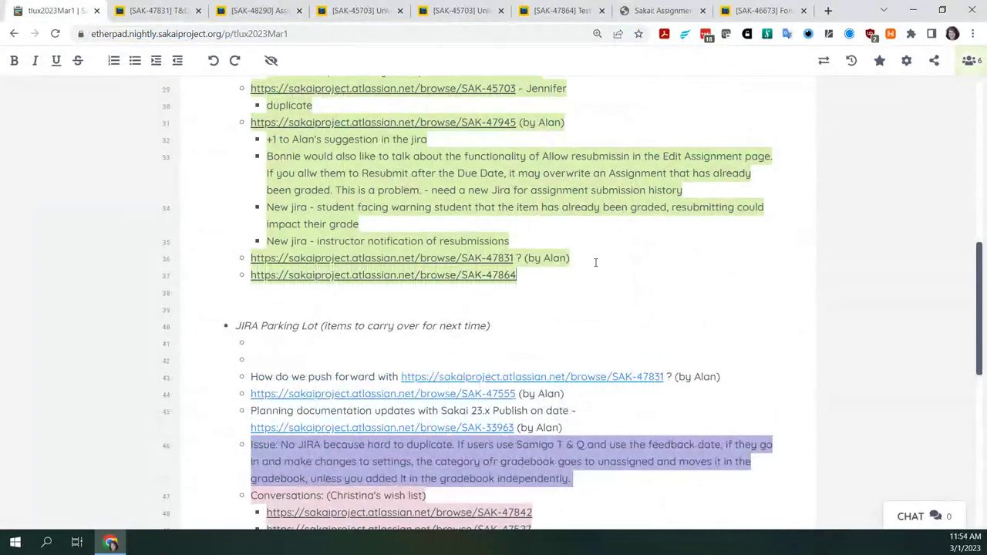
Step: Add the indented note "could be part of table UI redesign" under the discussed SAK-47831 entry
left_click(587, 264)
key("Return")
key("Tab")
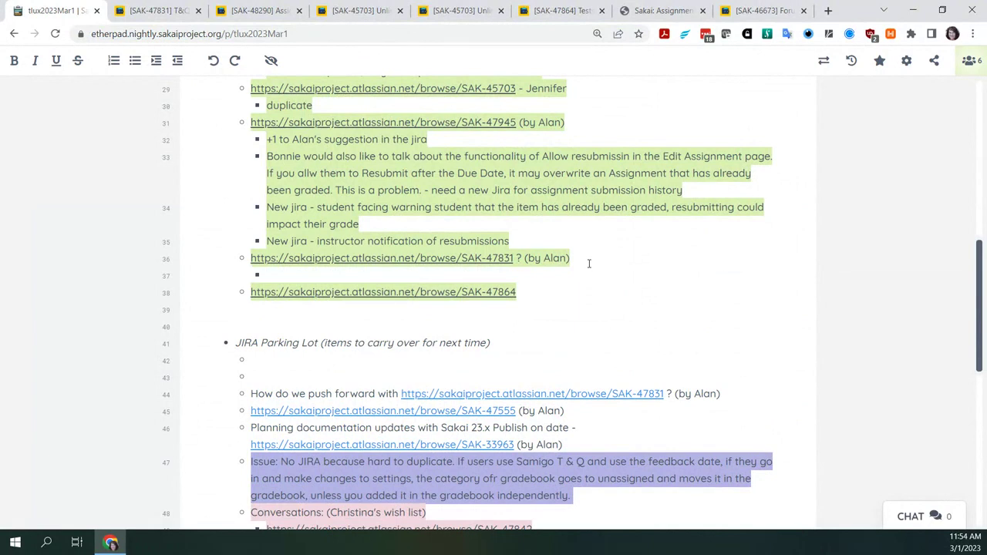
type("could be pa")
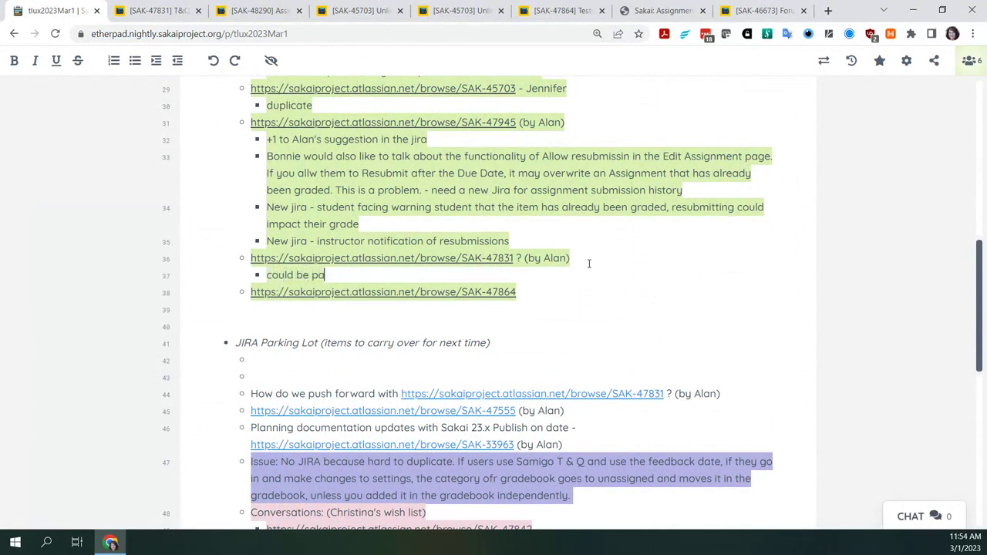
type("rt of table")
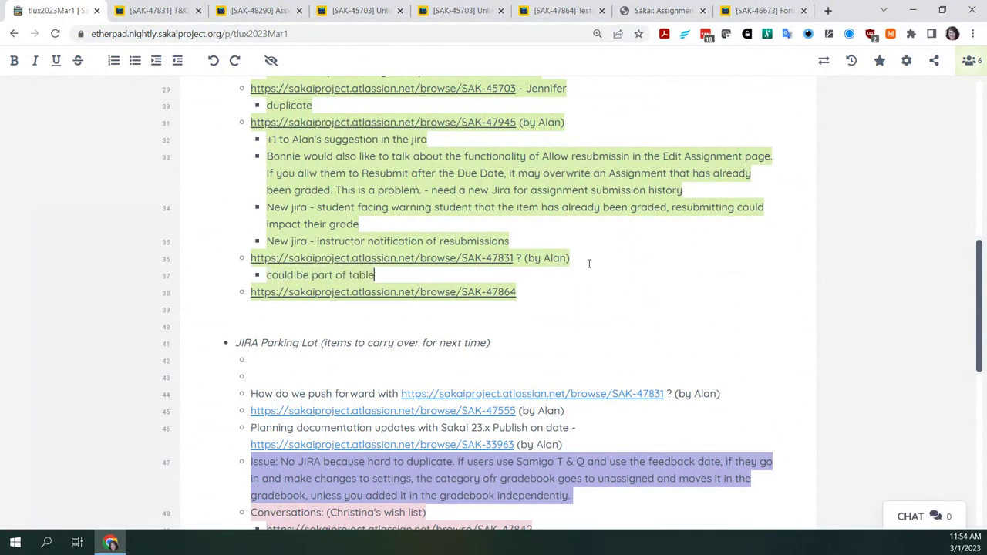
type(" UI rede")
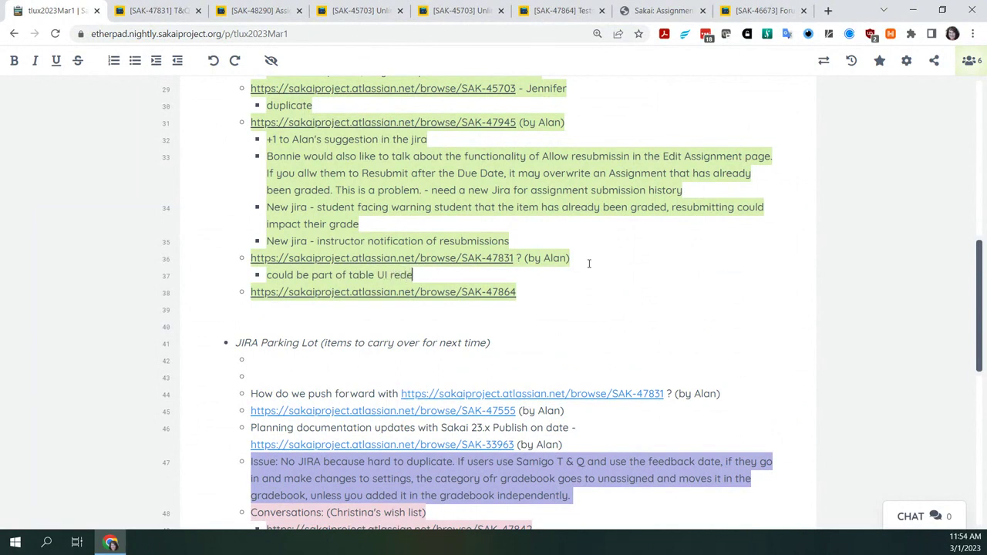
type("sign")
Step: Add the indented note "small text changes mainly, maybe implement sooner (i.e. 23?)" under the SAK-47864 link
left_click(557, 291)
key("Return")
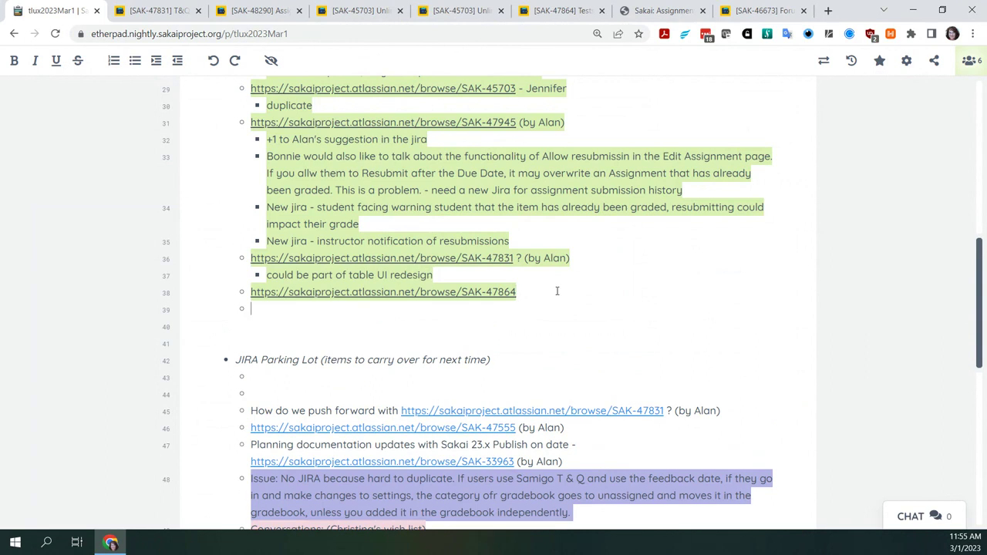
key("Tab")
type("small text")
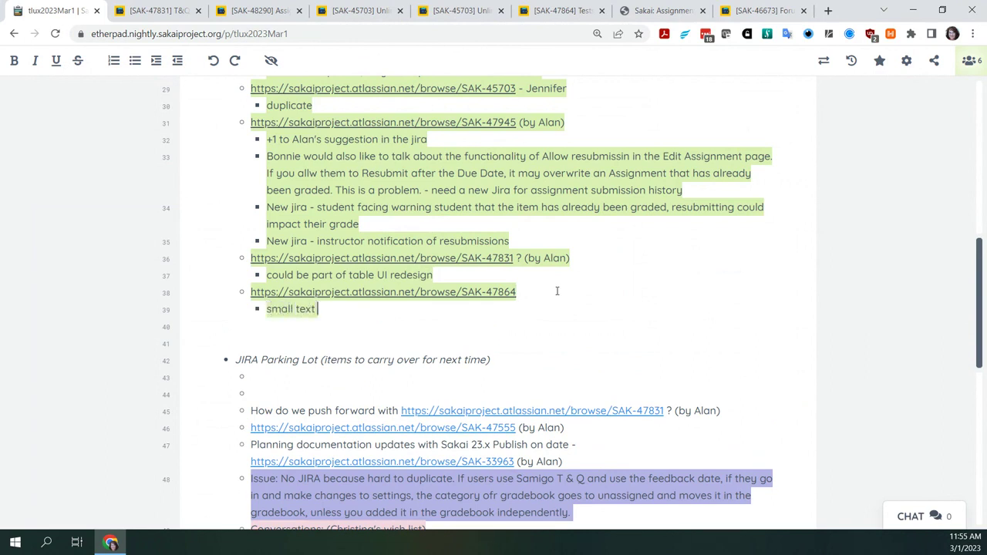
type(" changes m")
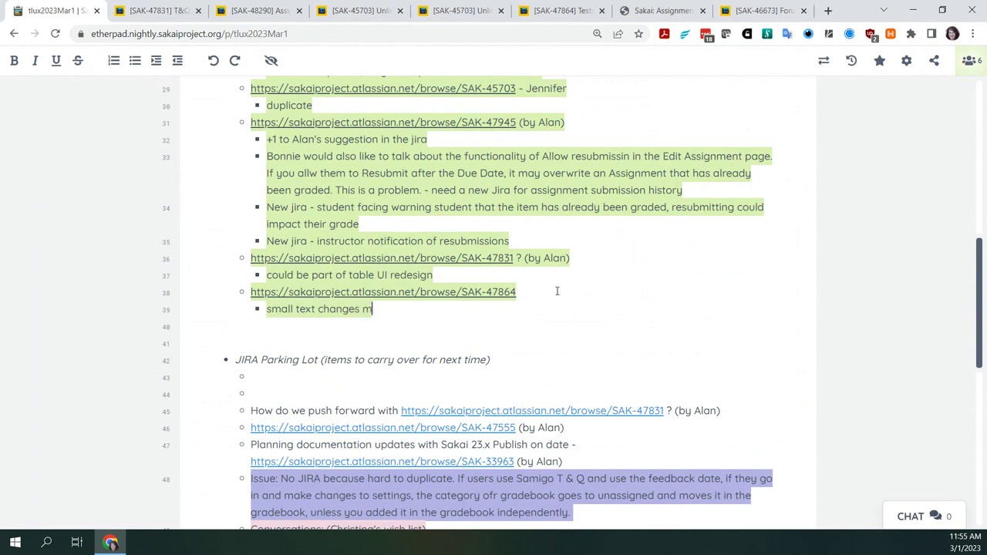
type("ainly, ")
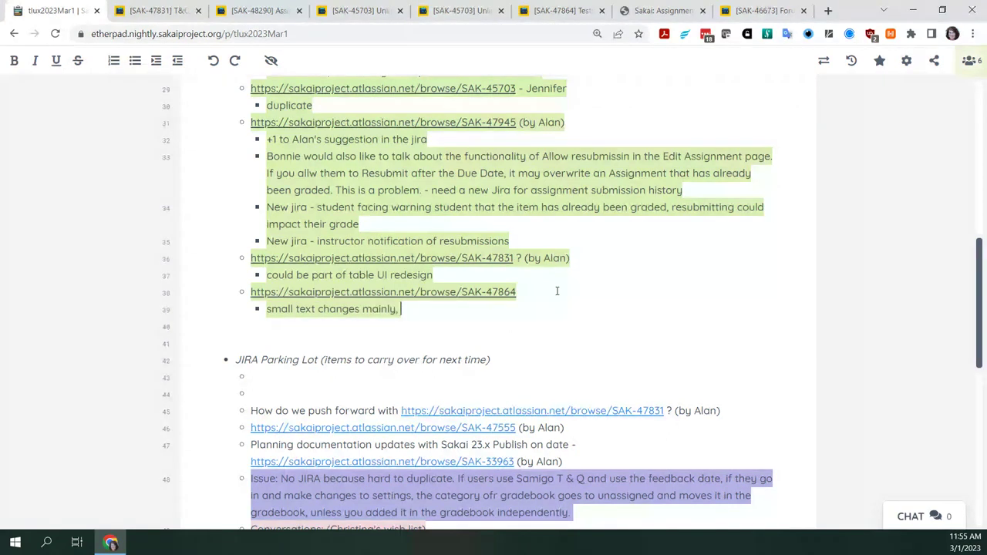
type("maybe implement")
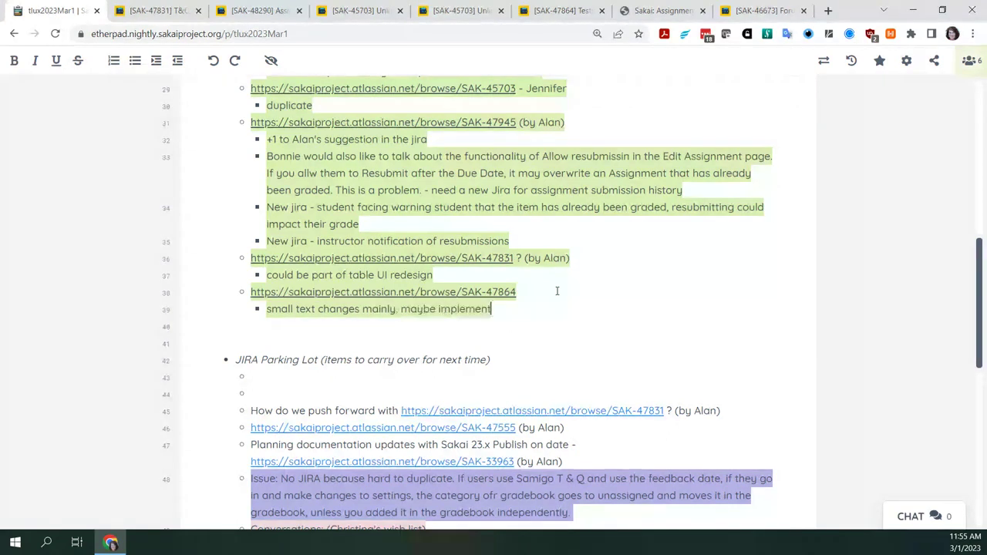
type(" sooner")
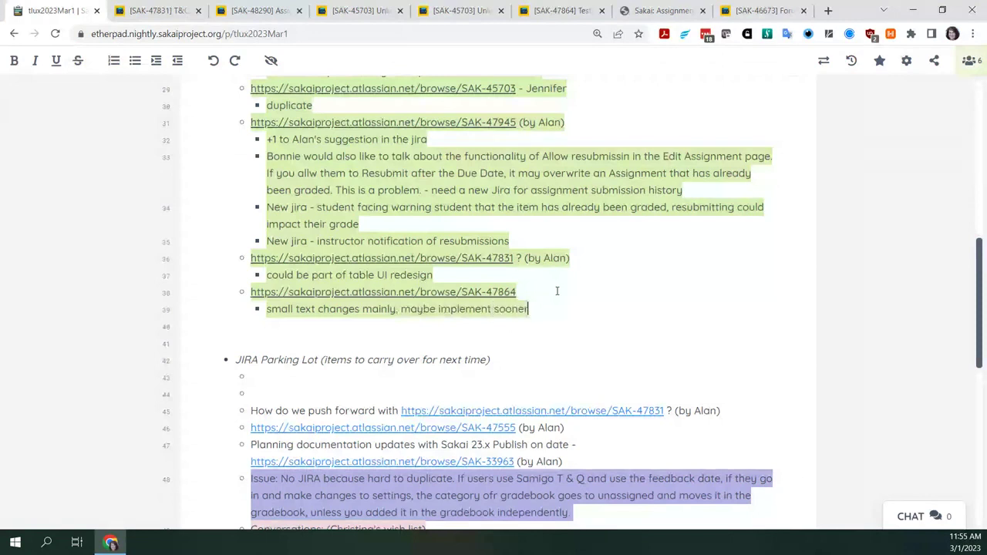
type(" (i.e. 23?)")
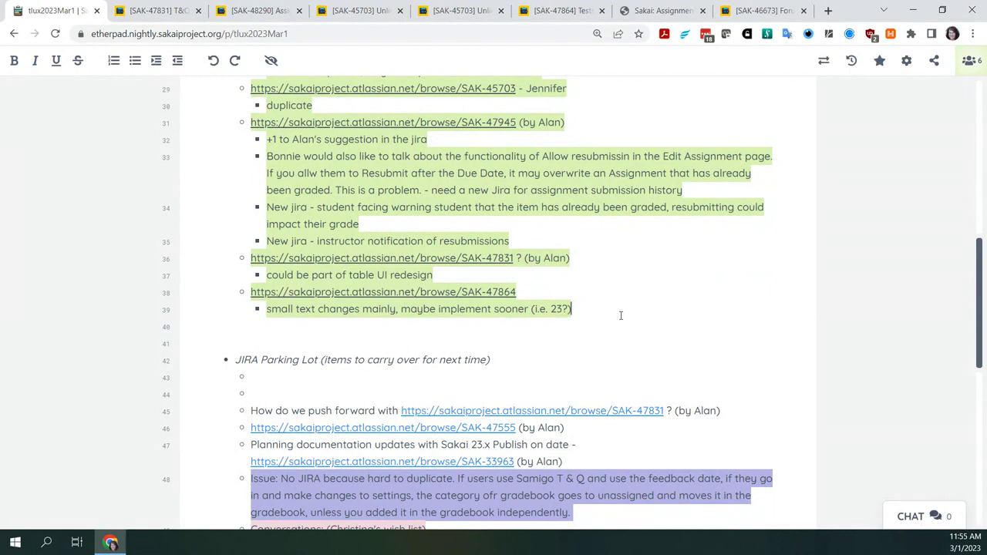
Step: Look over the remaining JIRA Parking Lot items and the Planning for Upcoming meetings section of the pad
scroll(621, 315, "down", 3)
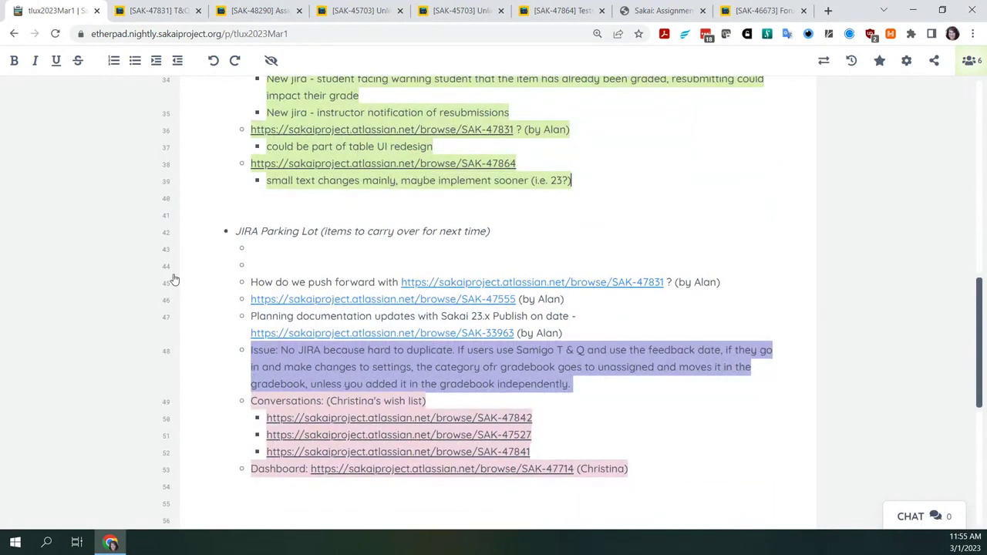
scroll(174, 281, "down", 5)
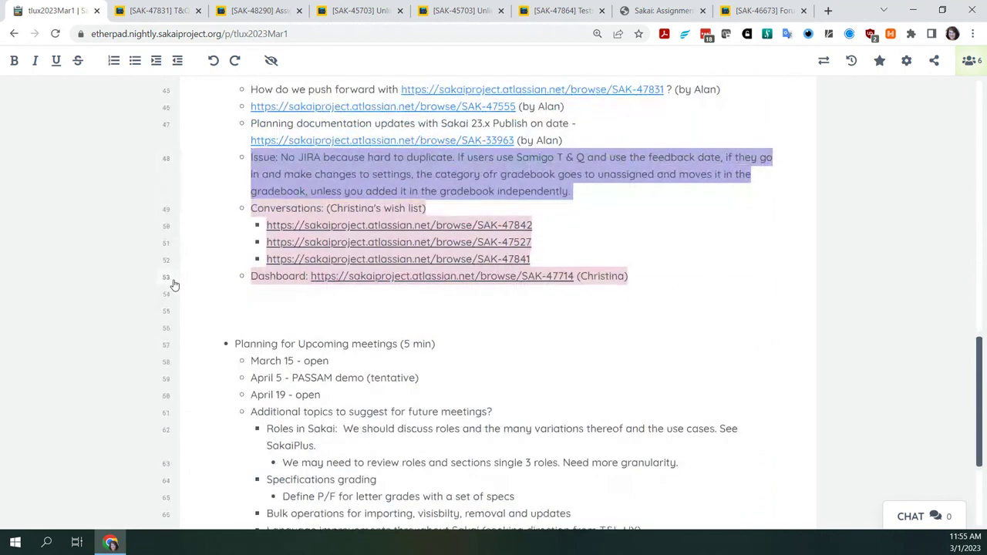
scroll(175, 285, "up", 3)
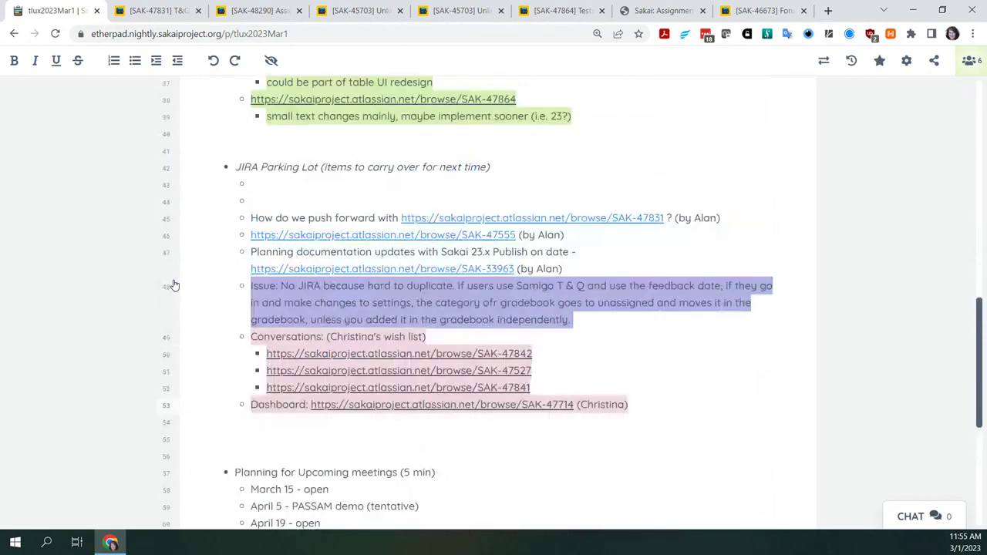
scroll(192, 372, "down", 3)
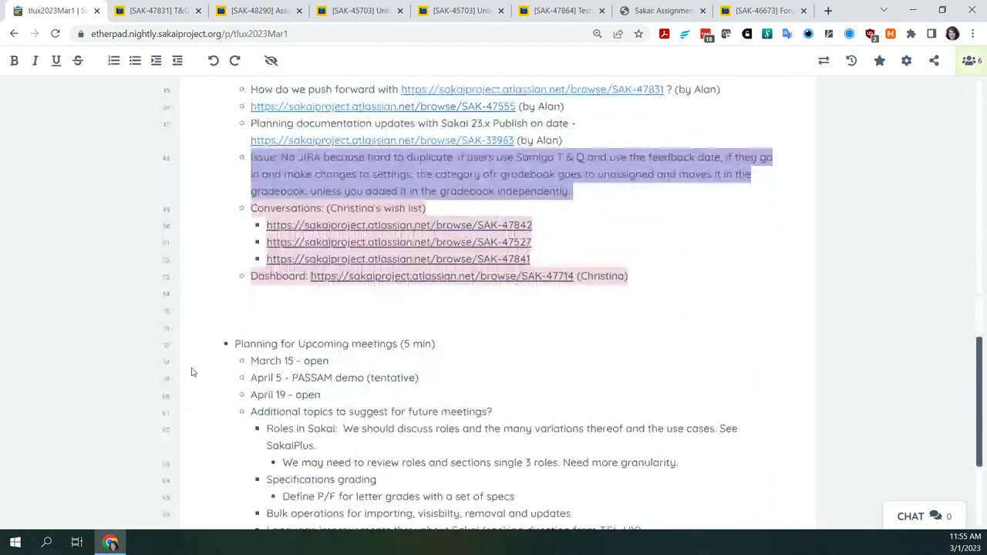
scroll(202, 363, "down", 2)
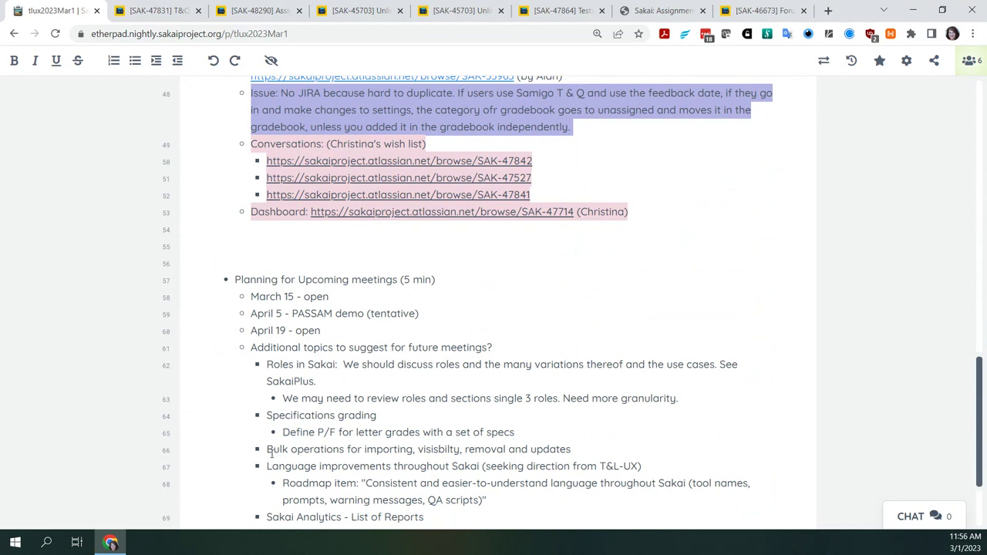
Step: Replace "open" in the March 15 meeting entry with the suggested bulk operations topic and add the topic lead's first name in parentheses
left_click_drag(267, 450, 573, 449)
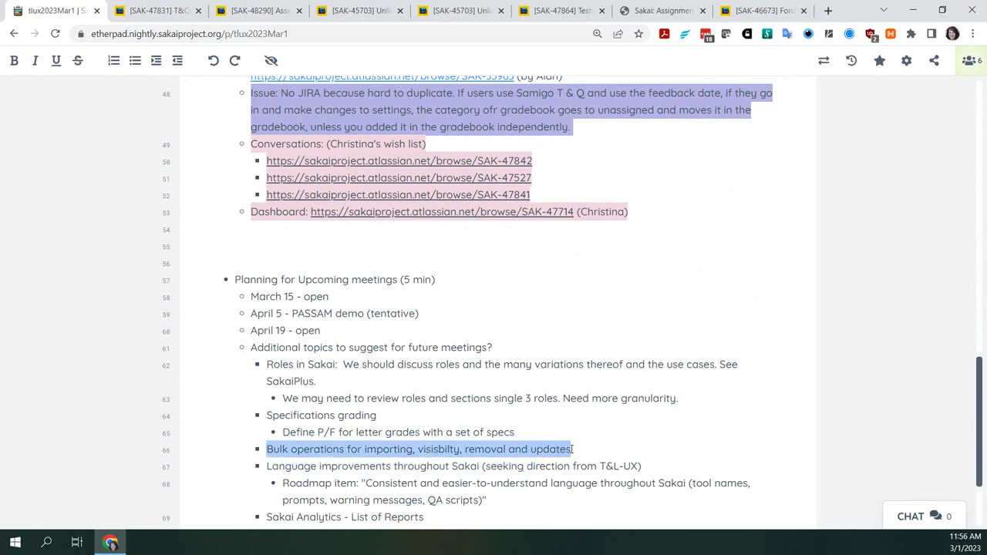
key("ctrl+c")
double_click(318, 301)
key("ctrl+v")
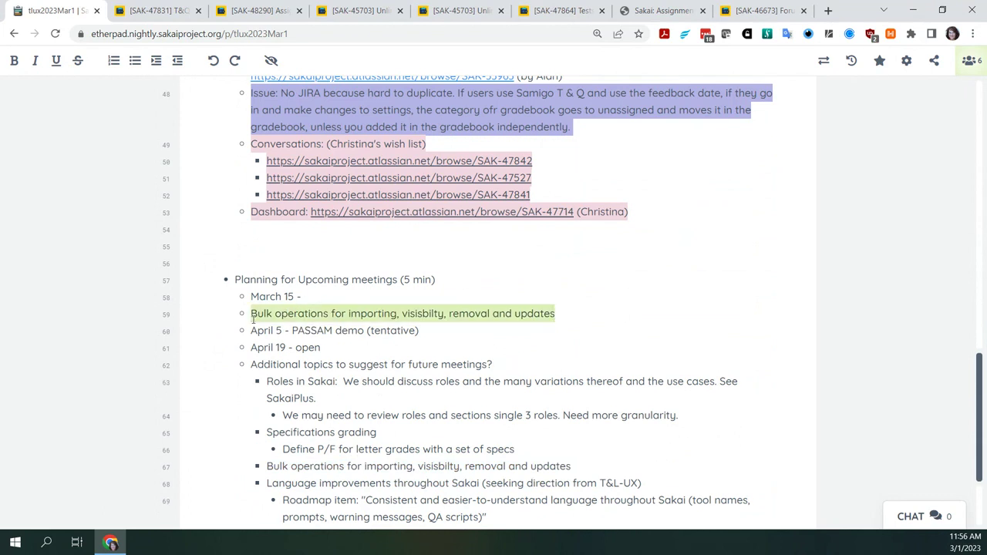
left_click(251, 315)
key("BackSpace")
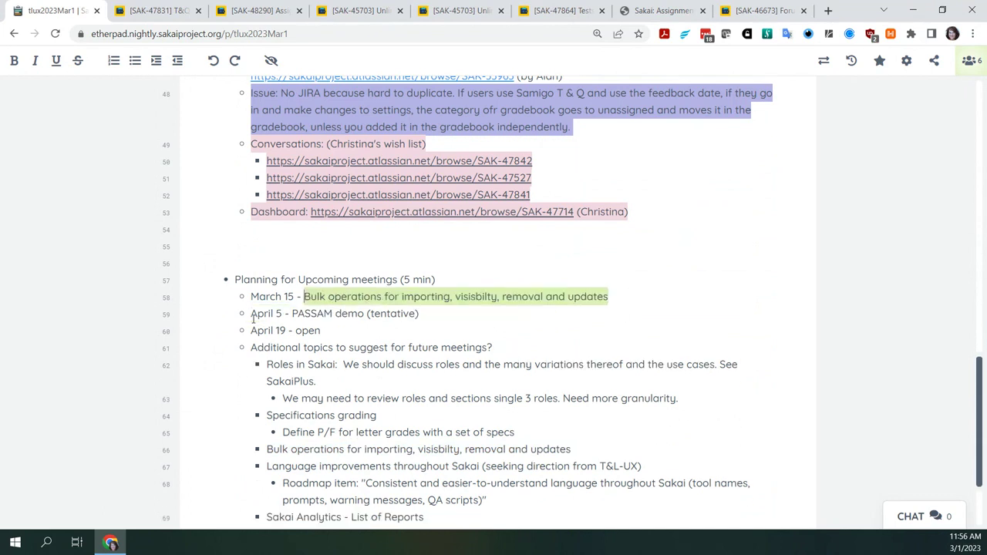
left_click(609, 296)
type("(Christ")
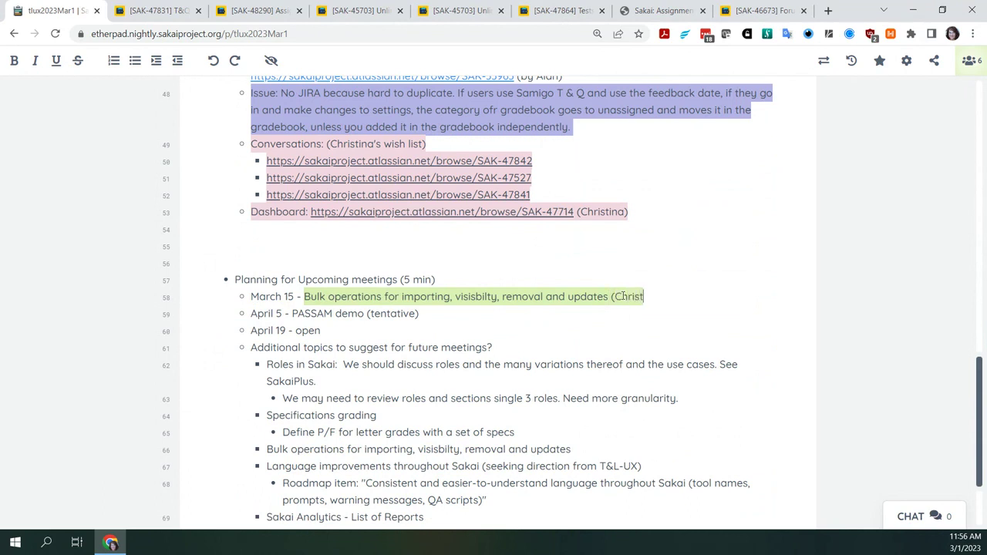
type("ine)")
Step: Replace "open" in the April 19 meeting entry with a copy of the suggested topic "Specifications grading", kept on the same line
scroll(388, 414, "down", 2)
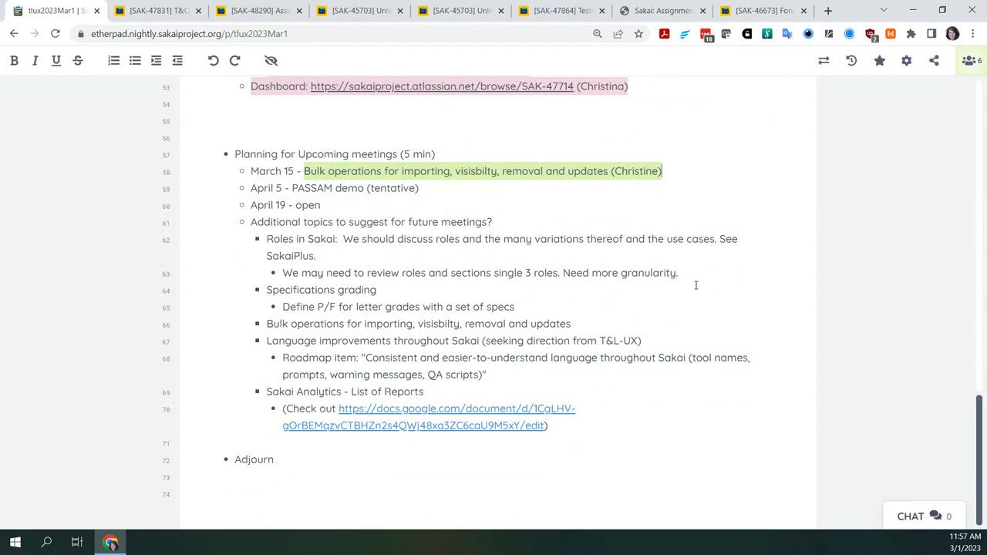
scroll(696, 285, "up", 1)
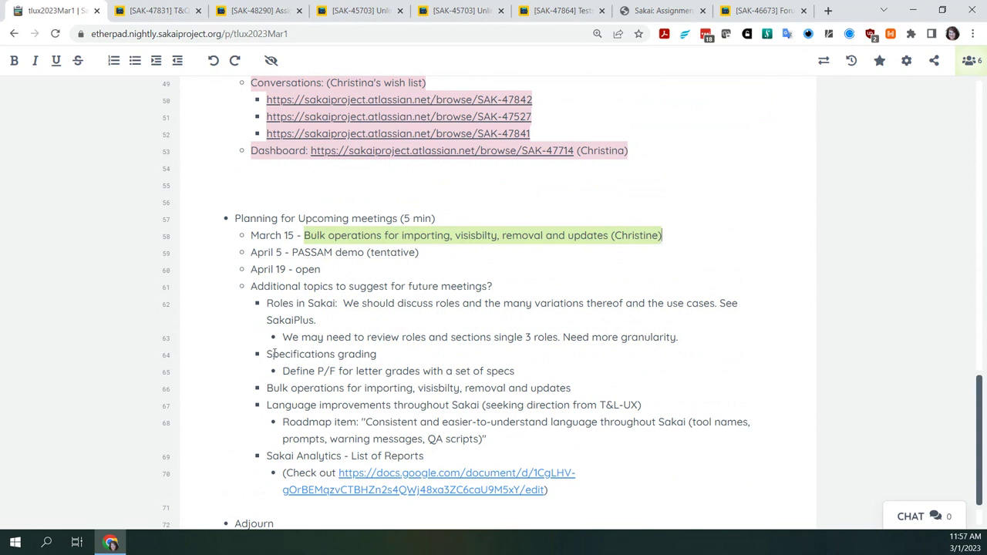
left_click_drag(267, 353, 388, 351)
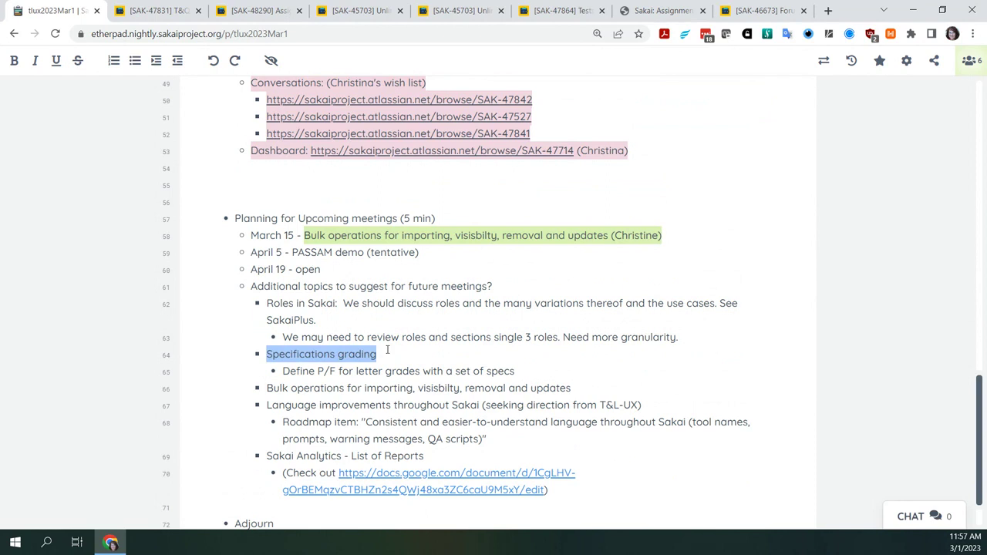
key("ctrl+c")
double_click(308, 270)
key("ctrl+v")
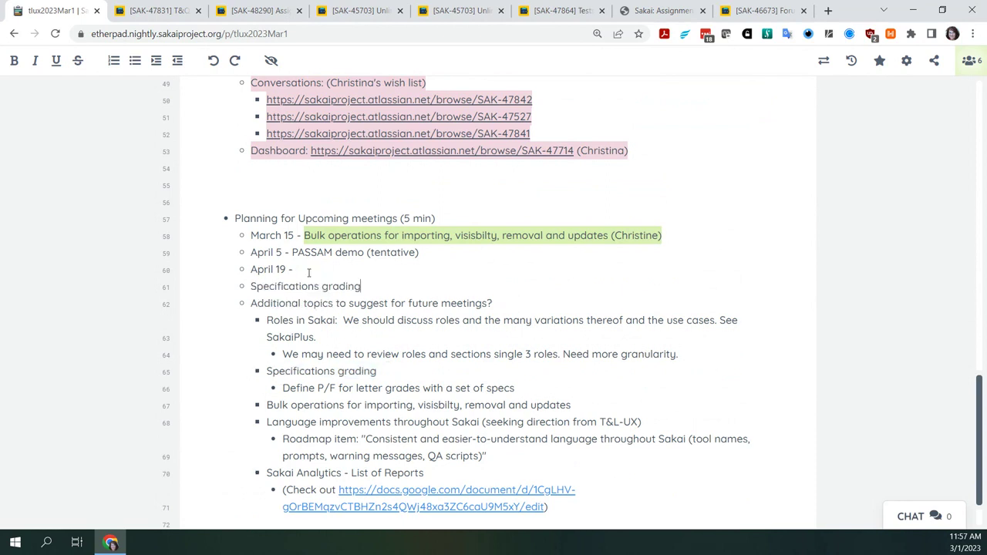
key("Home")
key("BackSpace")
key("BackSpace")
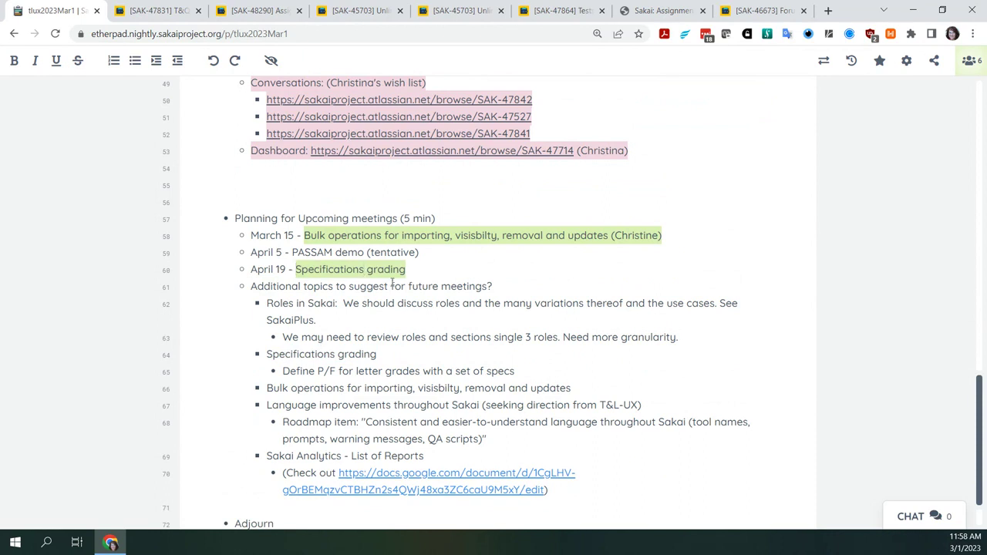
Step: Reword the April 19 topic as "Specifications/Non-numeric grading" and add the topic lead's first name in parentheses
type("/Non")
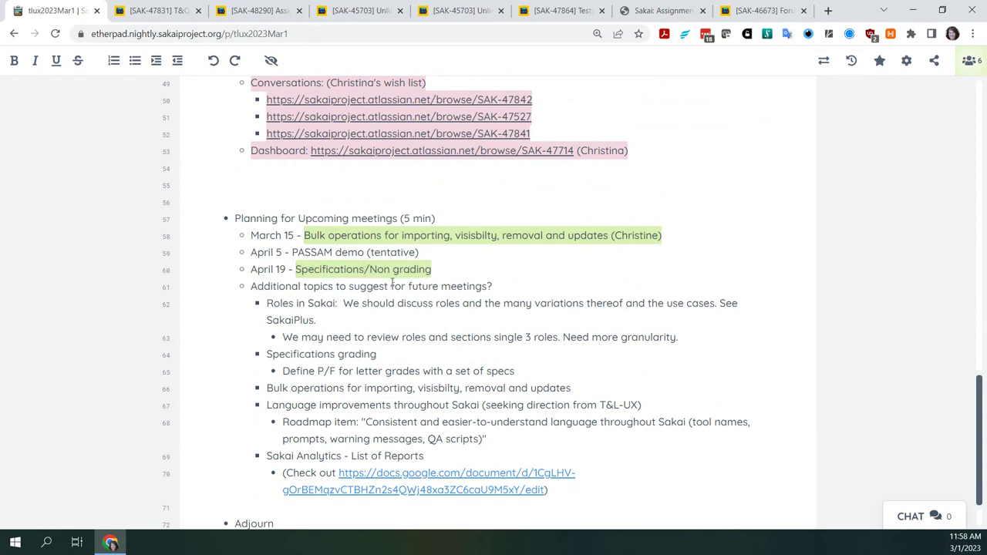
type("-numeric")
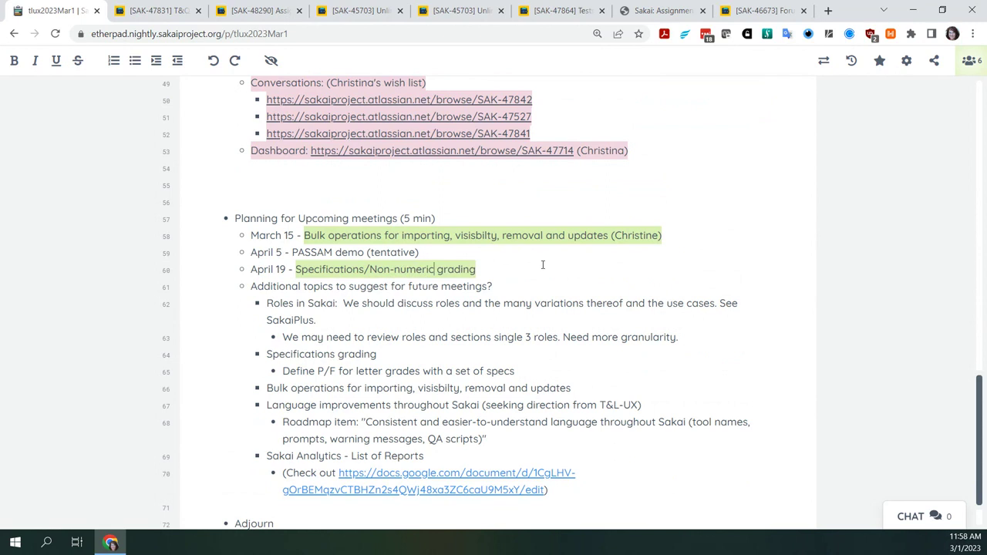
left_click(504, 270)
type("(Wilma)")
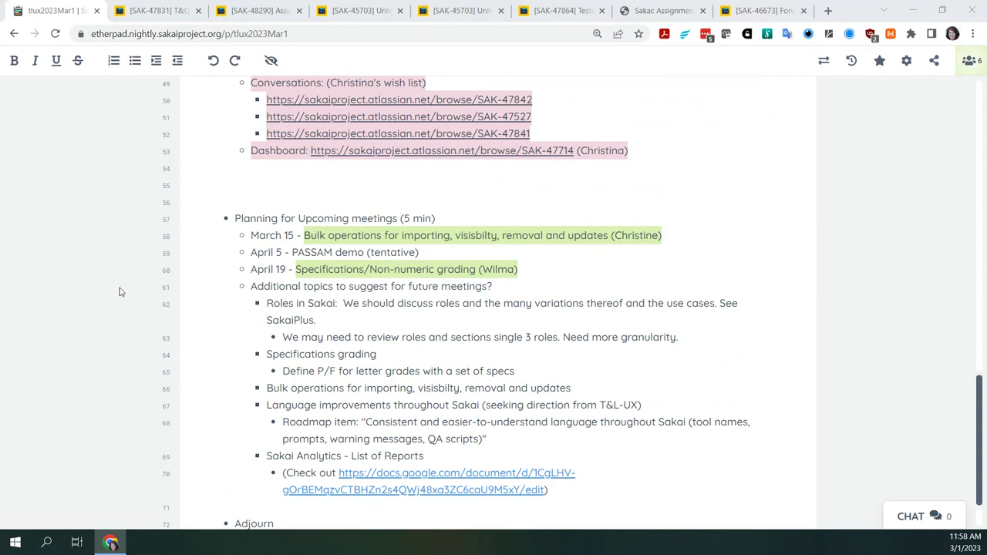
Step: Add the meeting entry "May 3 - Sakai Analytics/Roadmap" below April 19
left_click(537, 278)
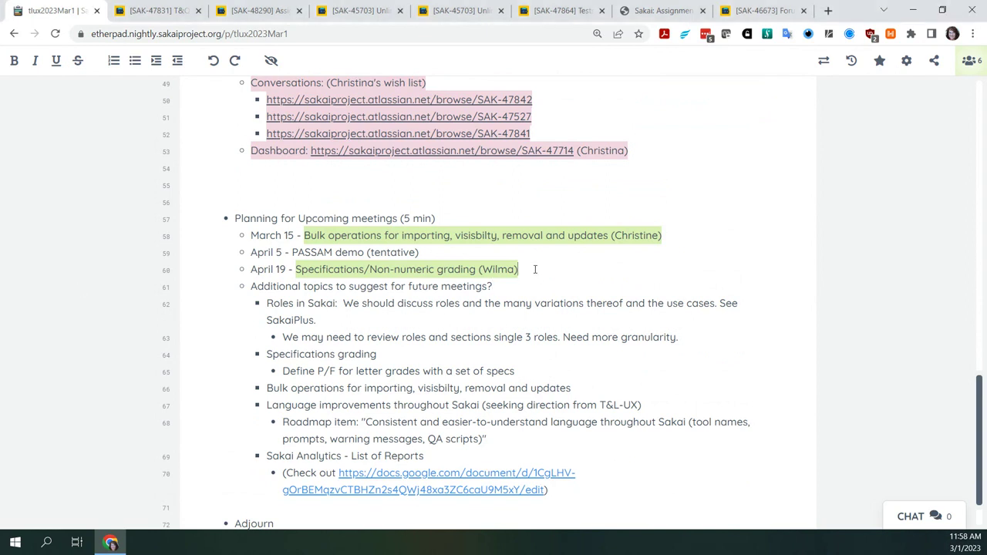
key("Return")
type("May")
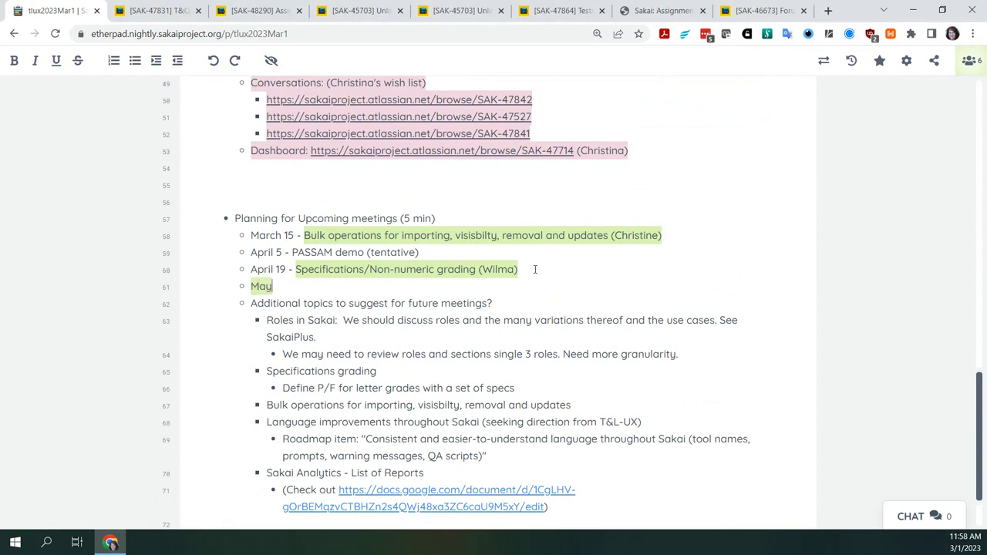
type(" 3 -")
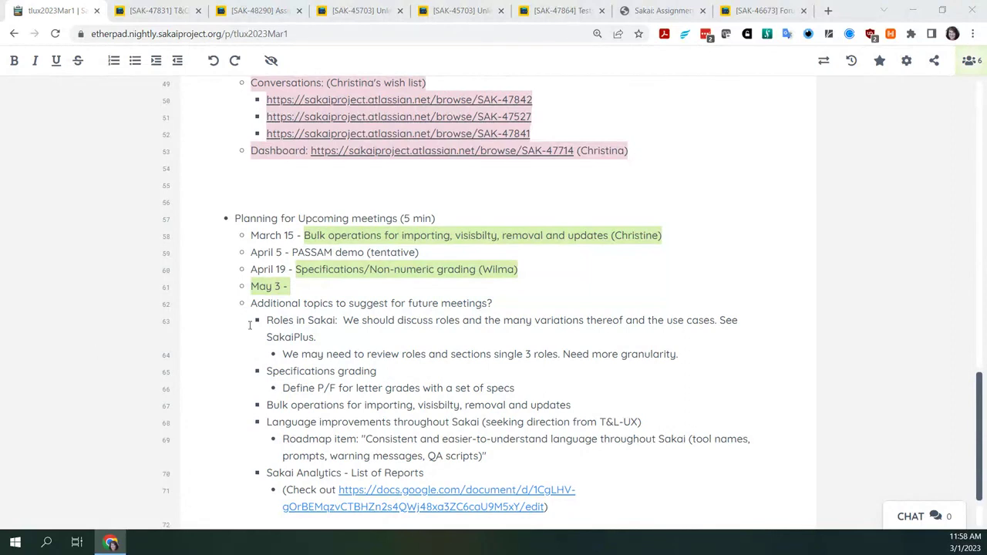
left_click(306, 291)
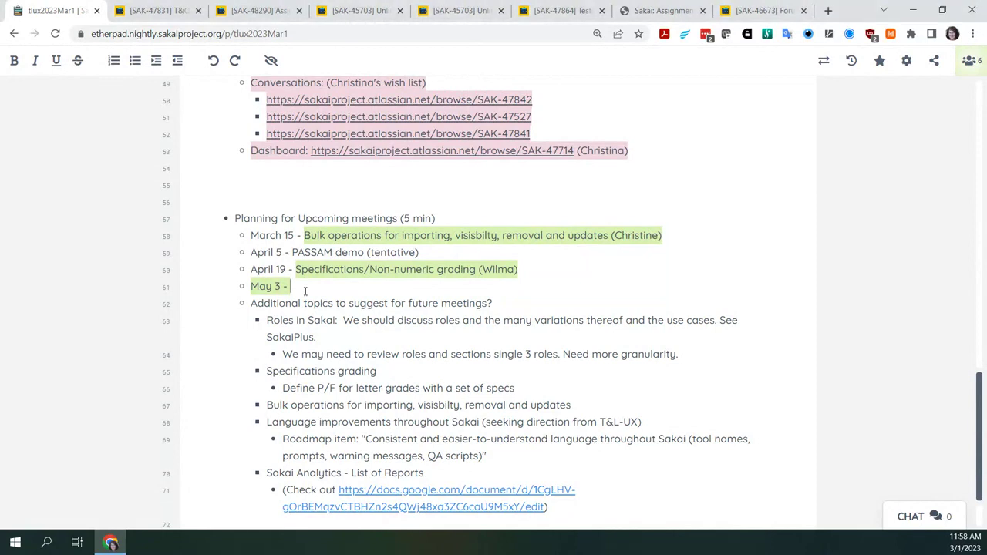
type("Sakai A")
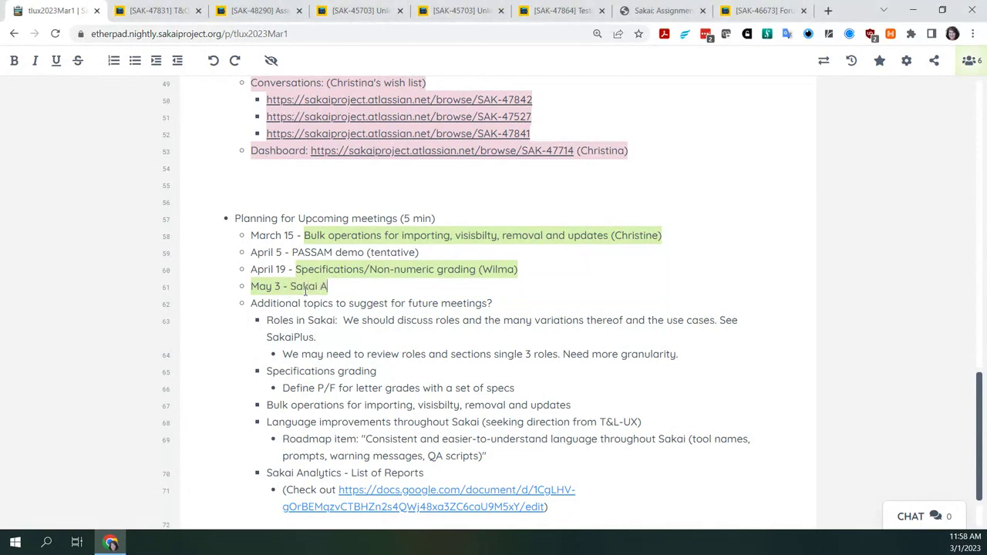
type("nalytics")
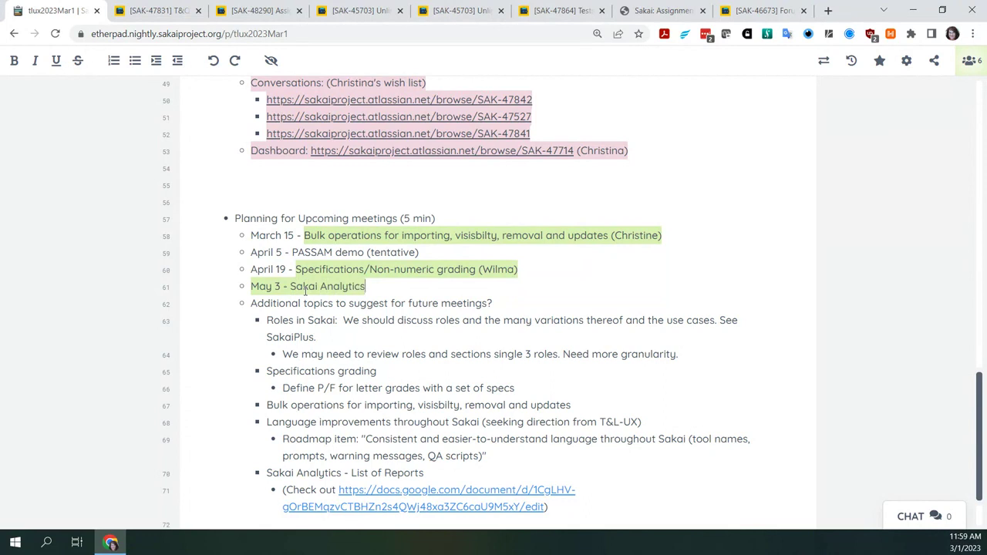
type("/Roadmap")
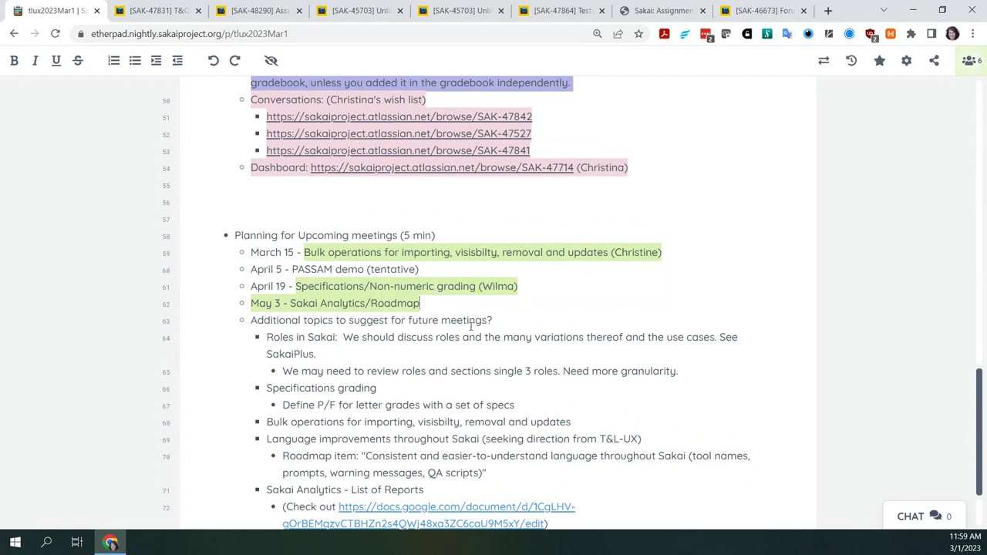
Step: Add the meeting entry "May 17 - open" below the May 3 entry
key("Return")
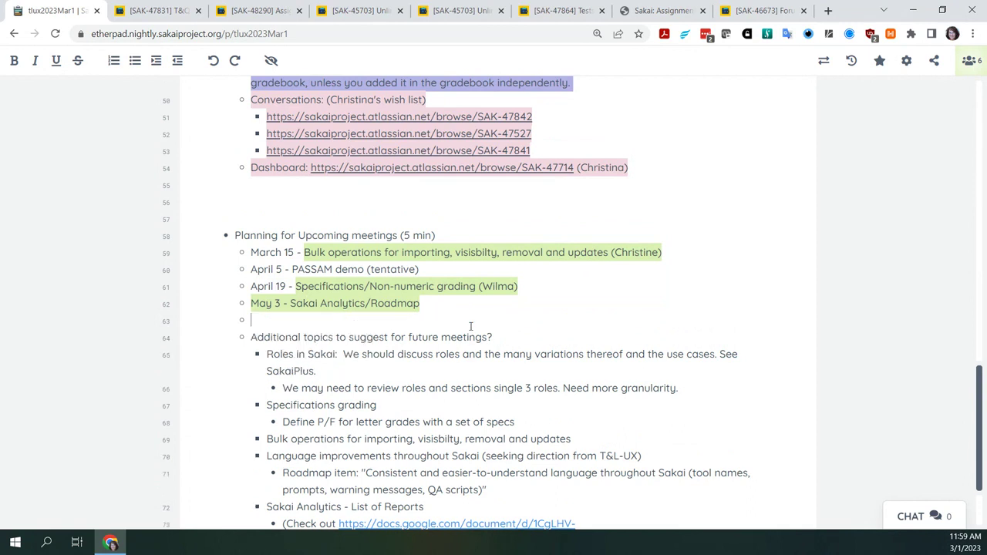
type("May")
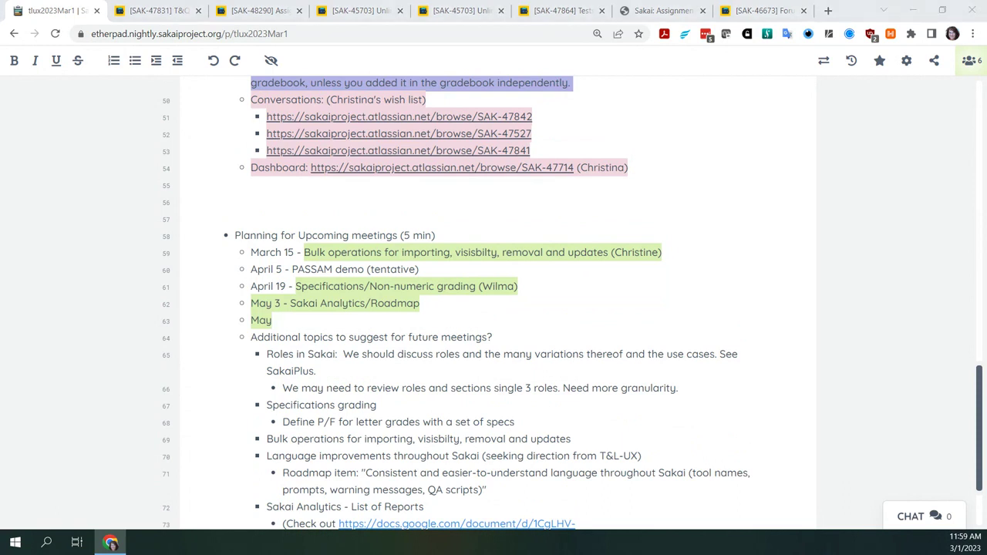
left_click(288, 327)
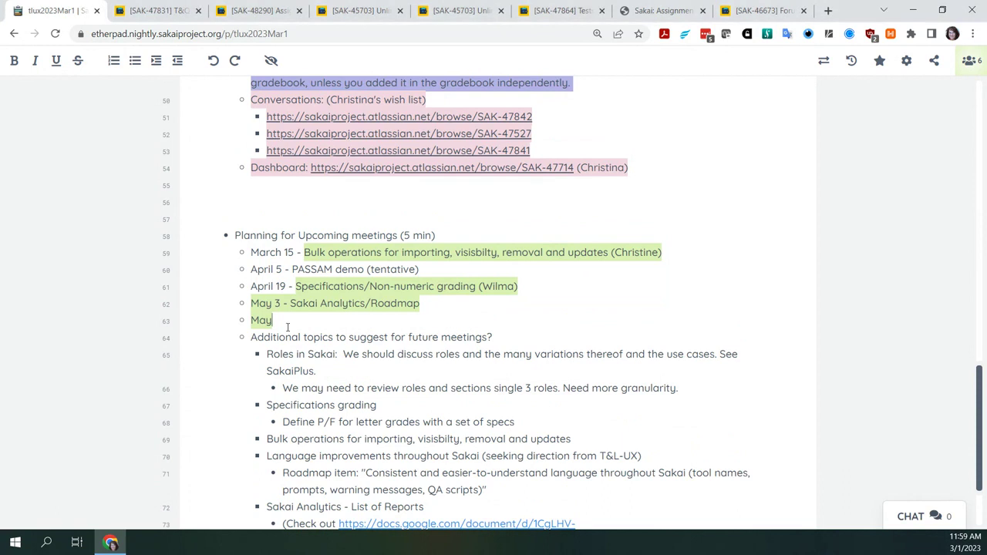
type("17 -")
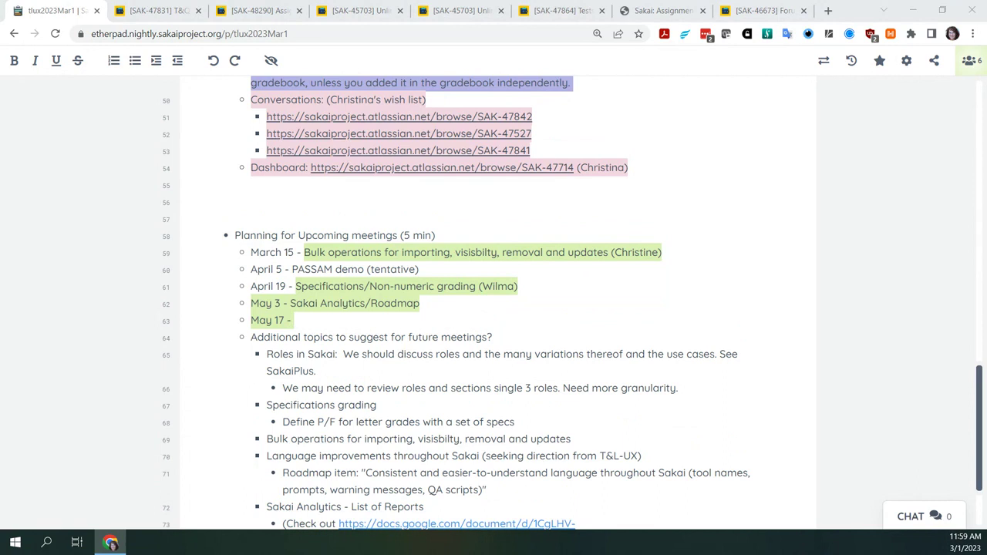
left_click(327, 323)
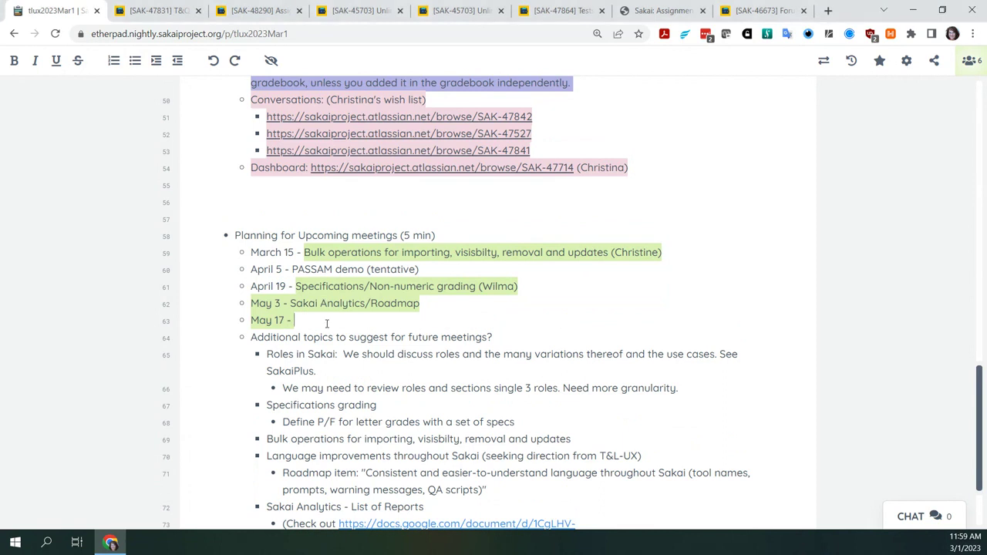
type("open")
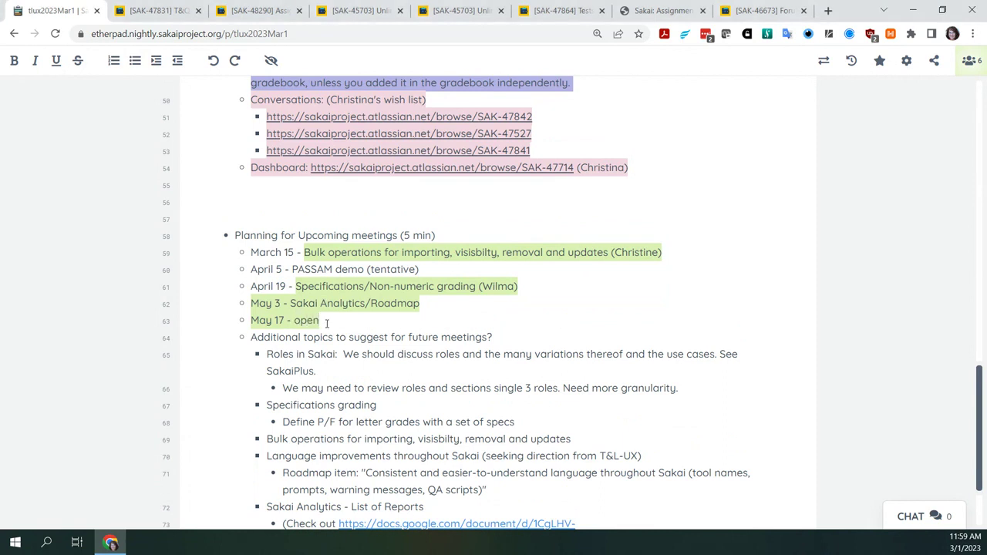